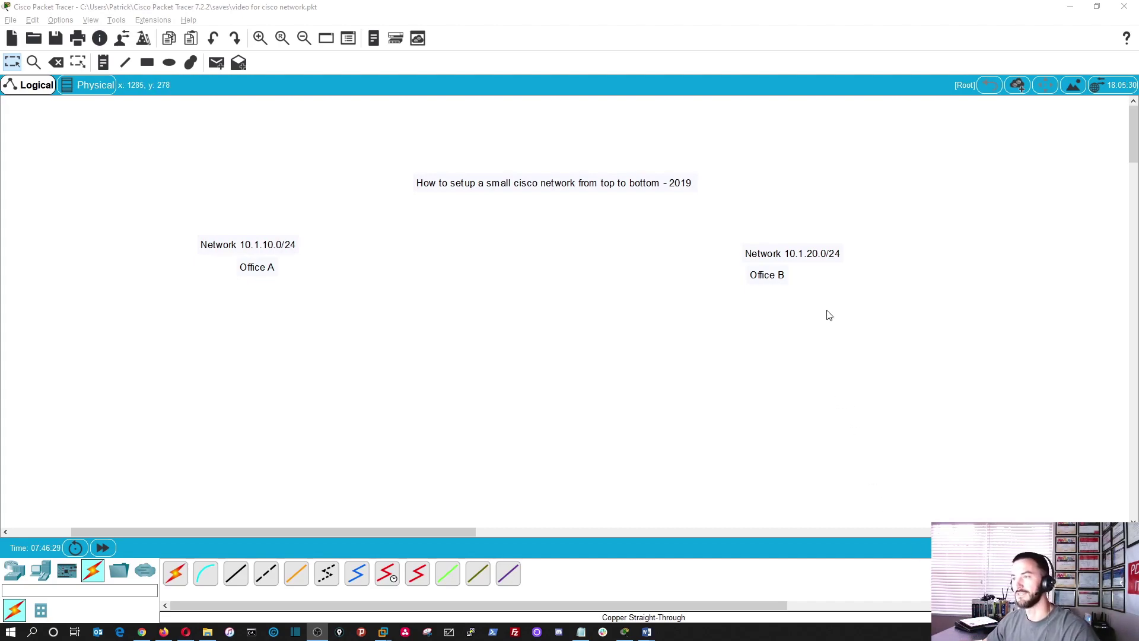
- Move the Office B network labels further to the right
drag(856, 309, 733, 238)
click(644, 302)
drag(801, 306, 834, 255)
click(439, 368)
- Move the Office A network labels further to the right
drag(336, 338, 259, 249)
drag(259, 250, 290, 249)
click(318, 305)
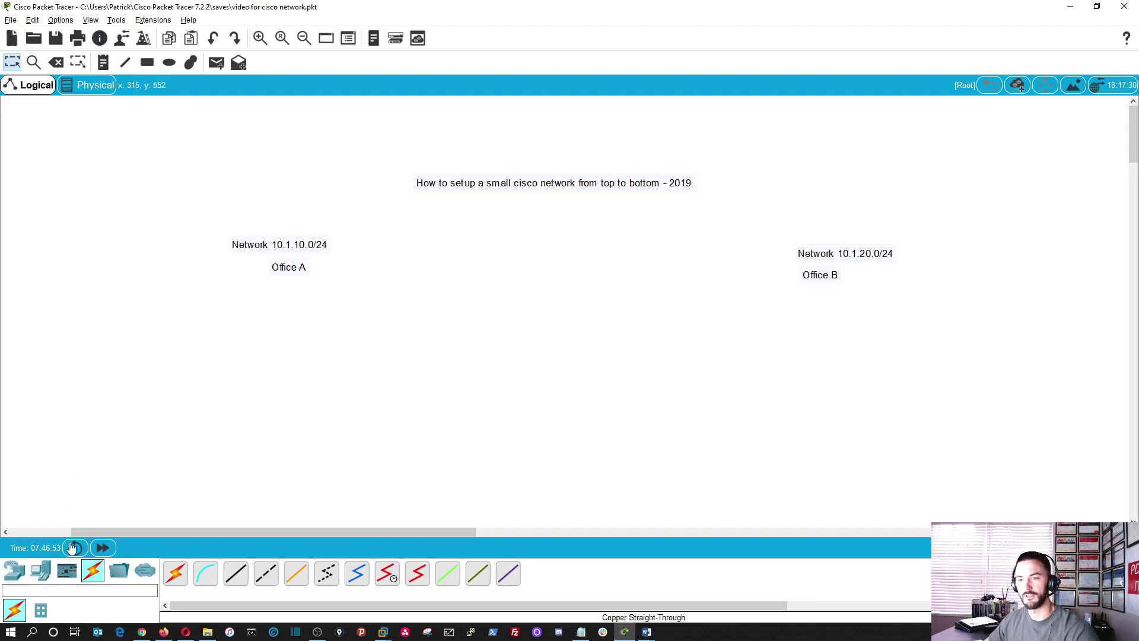
- Place a 2911 router between the offices and name it R1
click(14, 570)
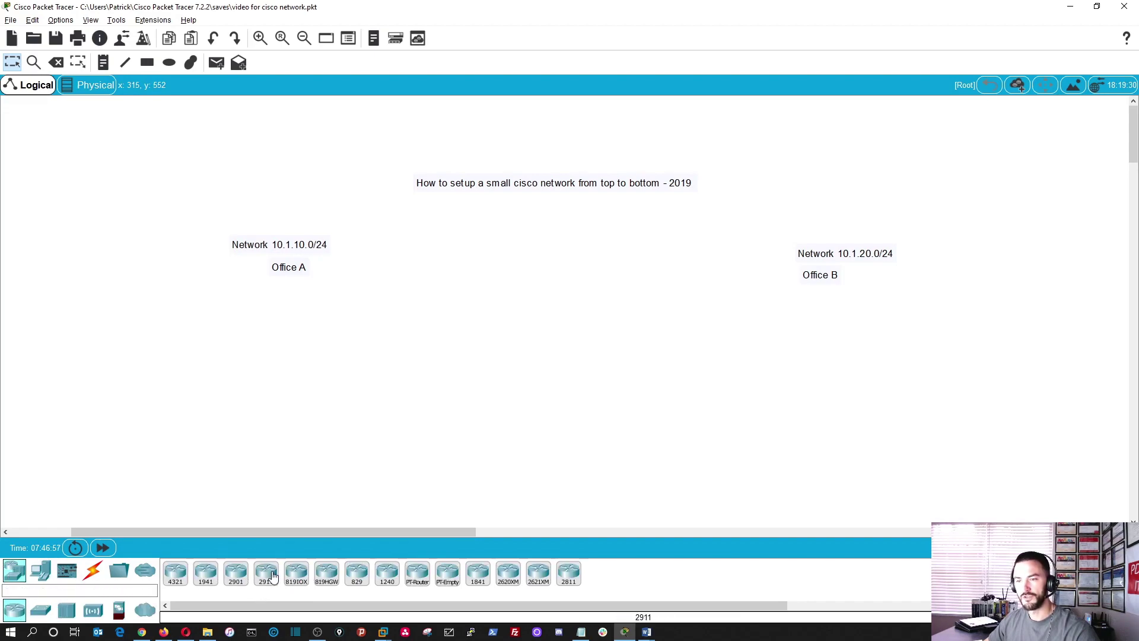
drag(266, 579, 557, 255)
click(561, 283)
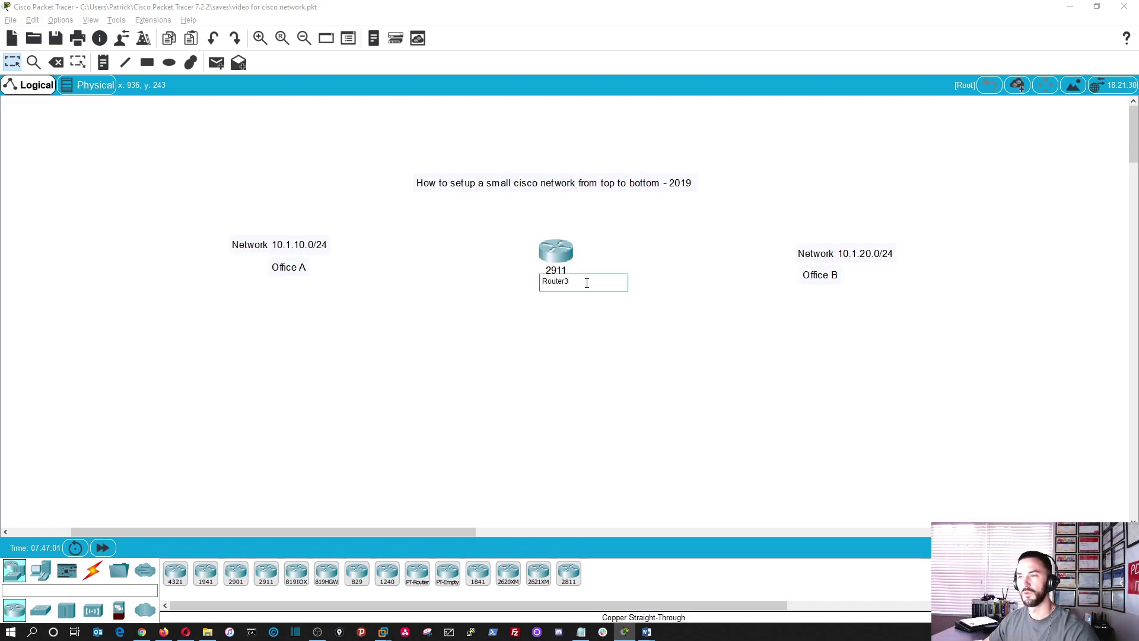
double_click(586, 283)
text(R1)
key(Return)
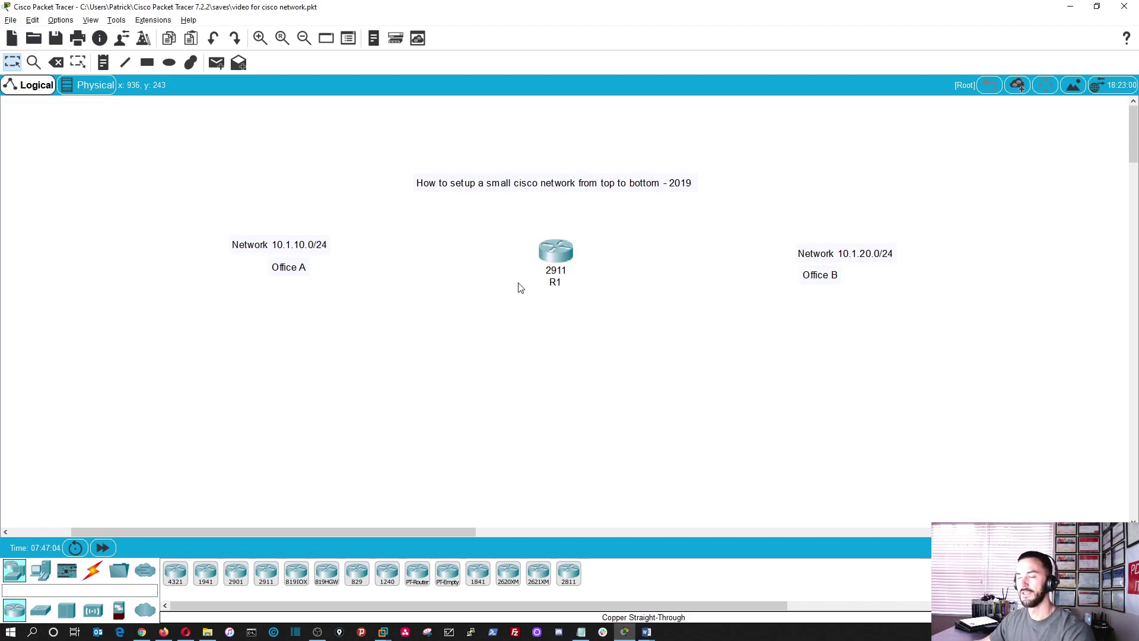
- Add two 2960 switches below R1 and align them level
click(40, 610)
click(177, 575)
click(466, 354)
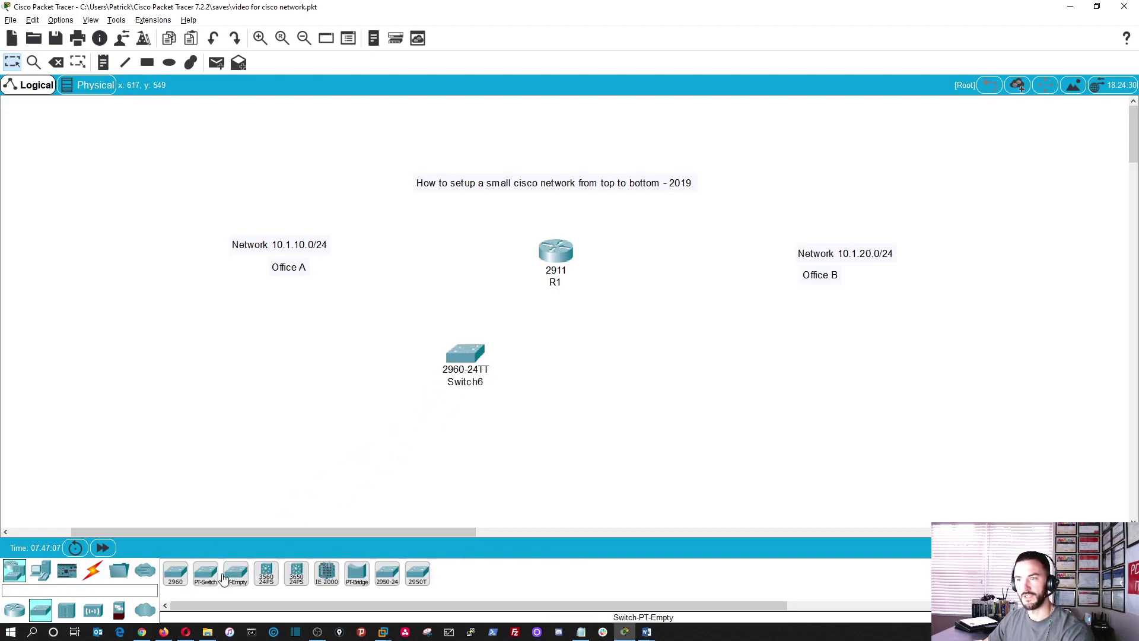
click(177, 572)
click(634, 368)
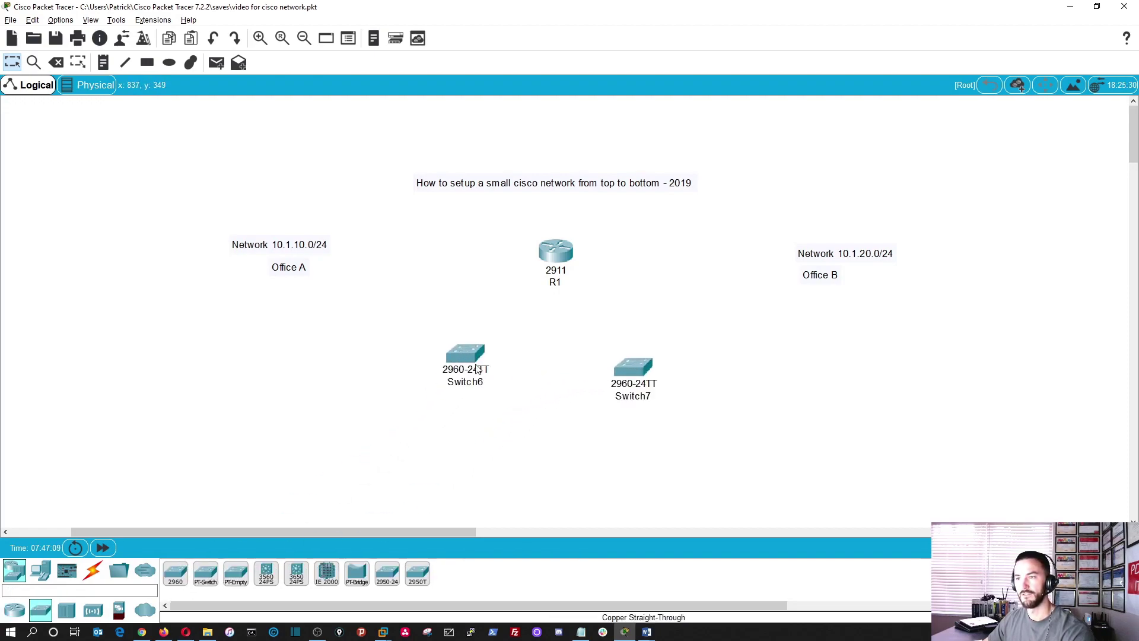
drag(465, 360, 445, 346)
drag(665, 389, 677, 359)
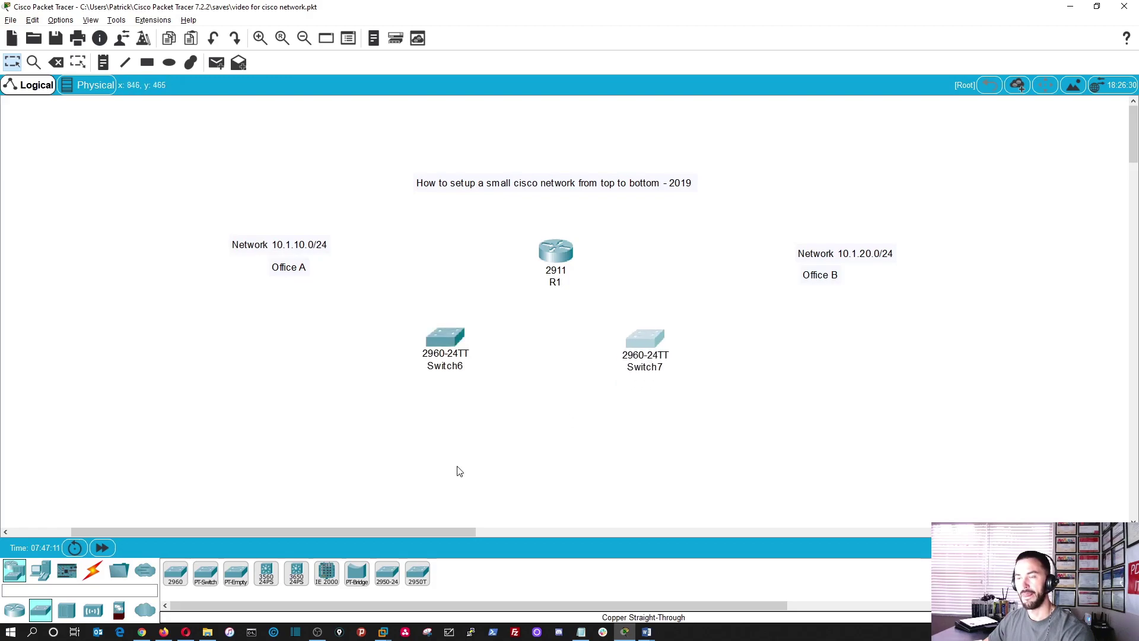
- Add four generic PCs, two beneath each switch
click(40, 571)
click(176, 573)
click(360, 412)
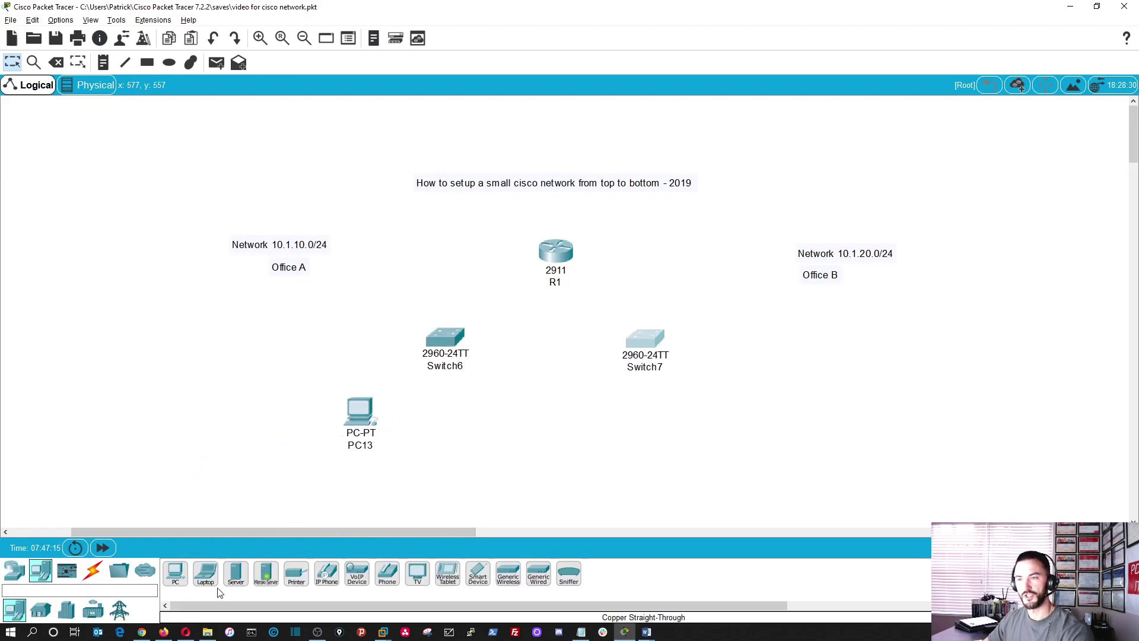
click(174, 574)
click(439, 423)
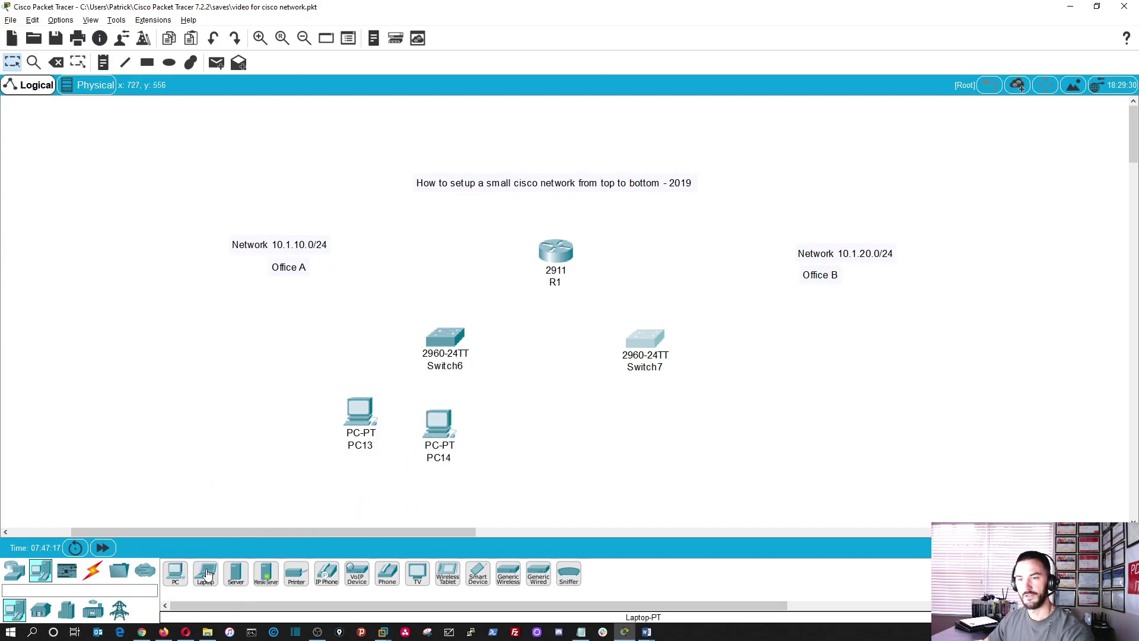
click(609, 433)
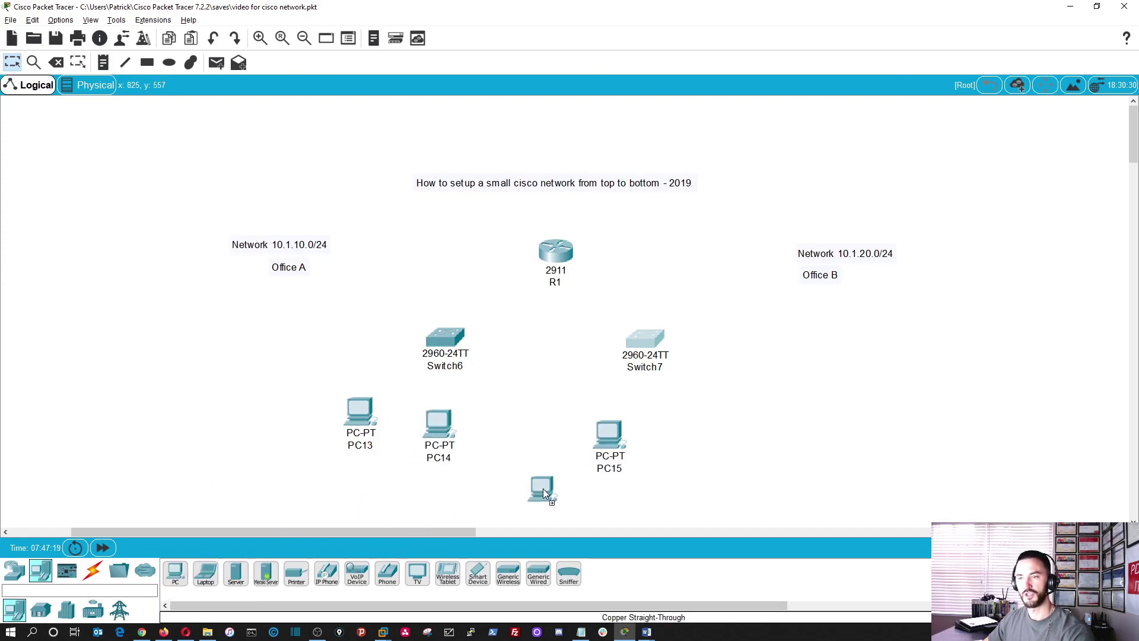
click(693, 444)
drag(345, 454, 331, 452)
- Rename PC13 to 'PC1 10.1.10.2' and PC14 to 'PC2 10.1.10.3'
click(356, 461)
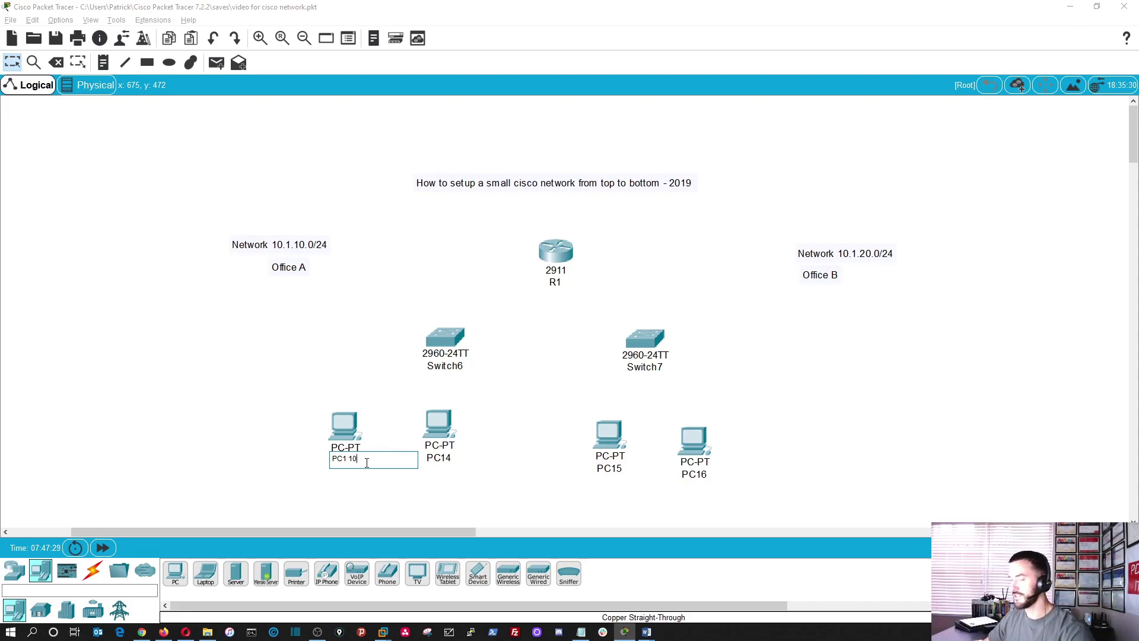
text(10.1.10.)
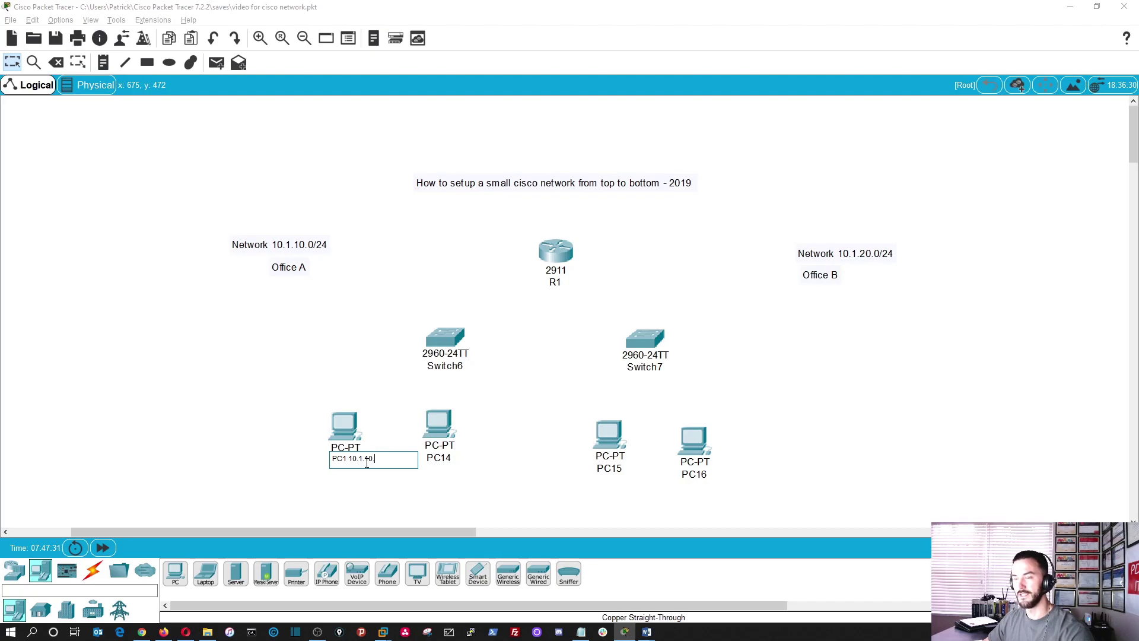
text(2)
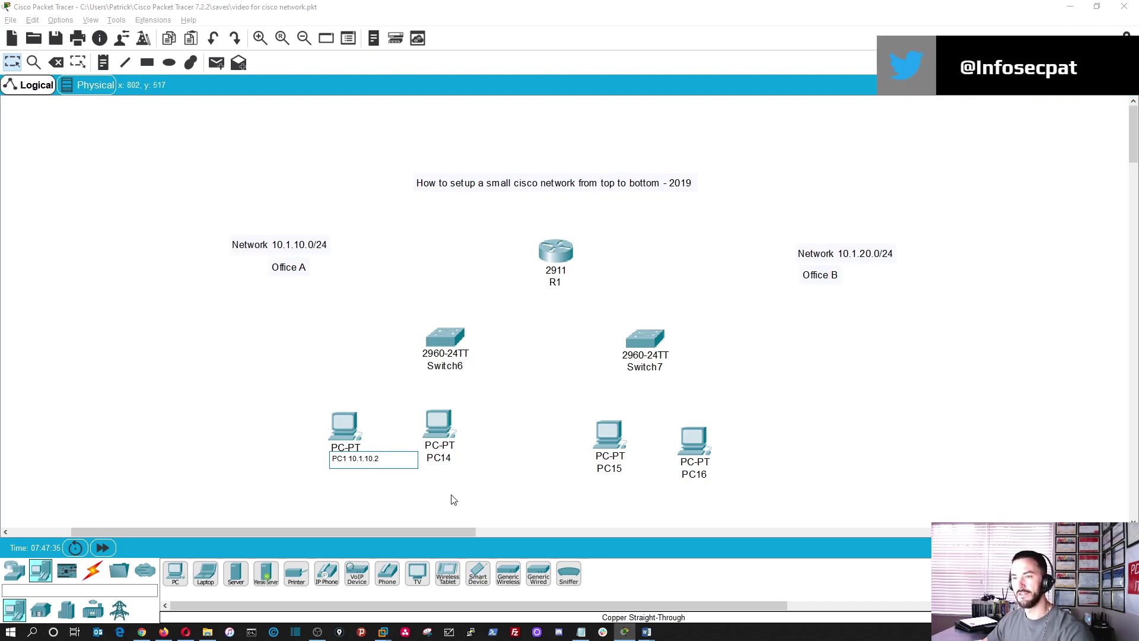
key(Return)
click(454, 458)
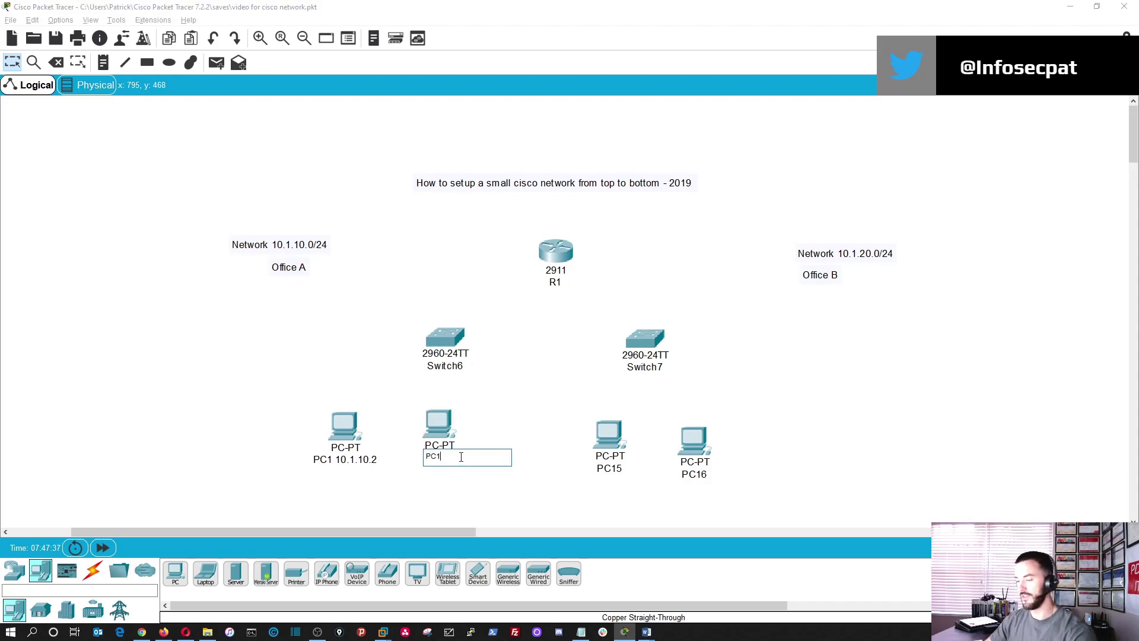
text(PC2 10.1.10.3)
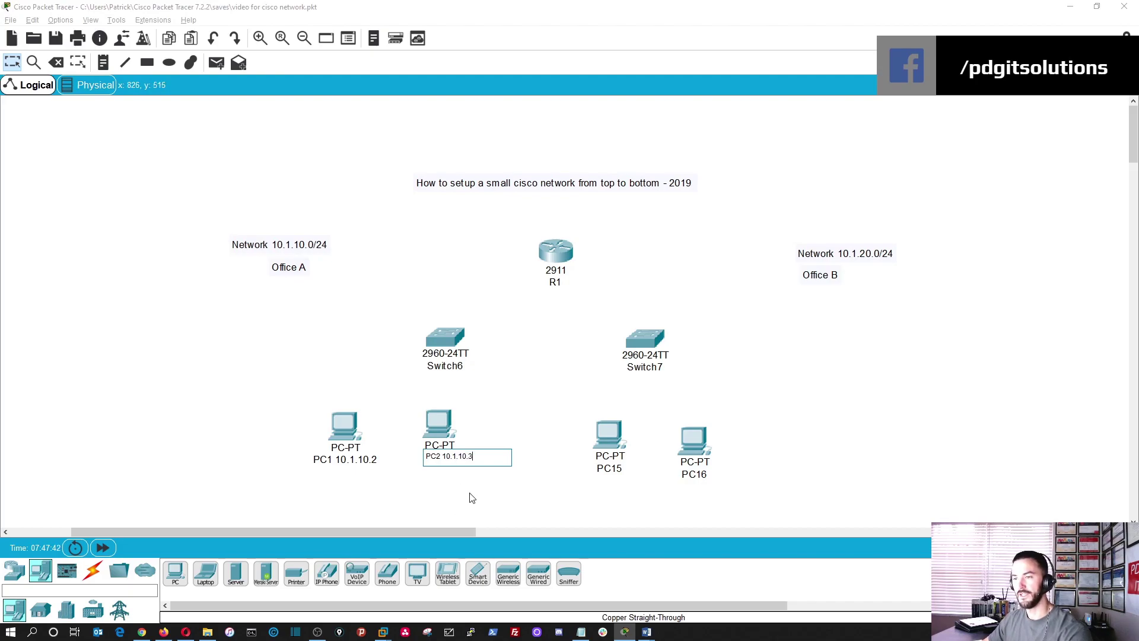
click(470, 511)
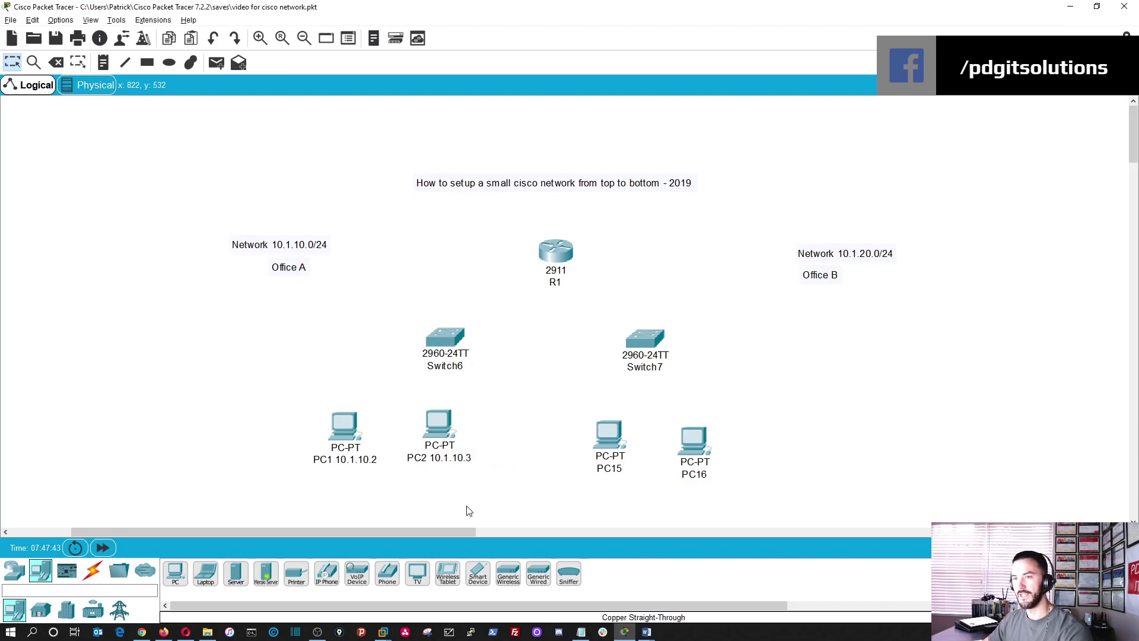
- Give PC1 IP 10.1.10.2, mask 255.255.255.0 and gateway 10.1.10.1
click(363, 446)
drag(522, 95, 745, 103)
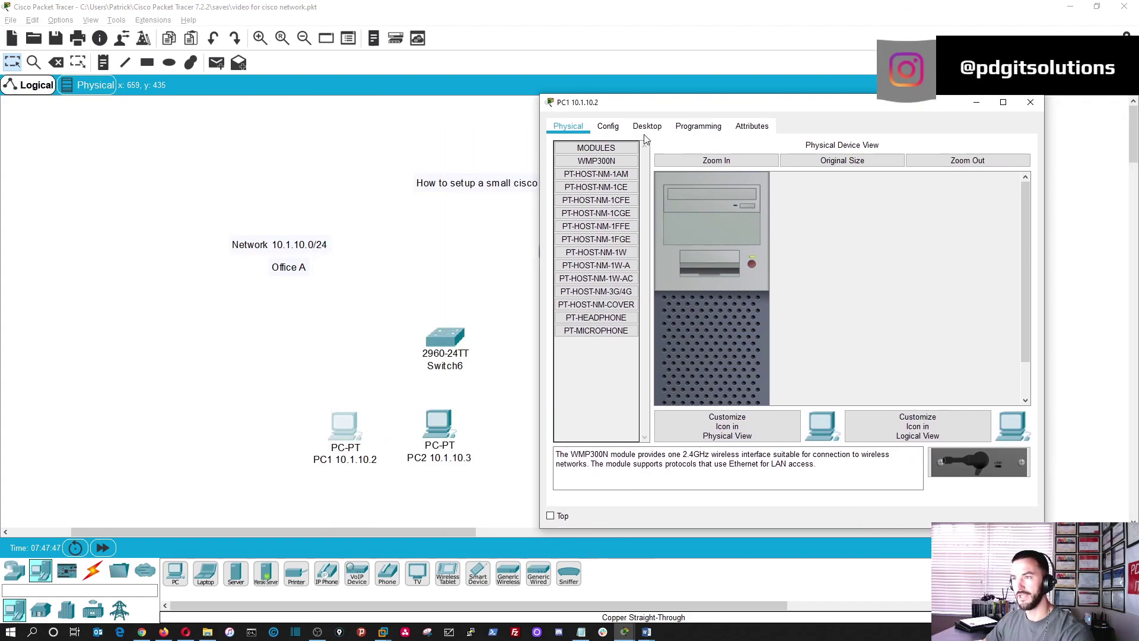
click(608, 126)
click(647, 125)
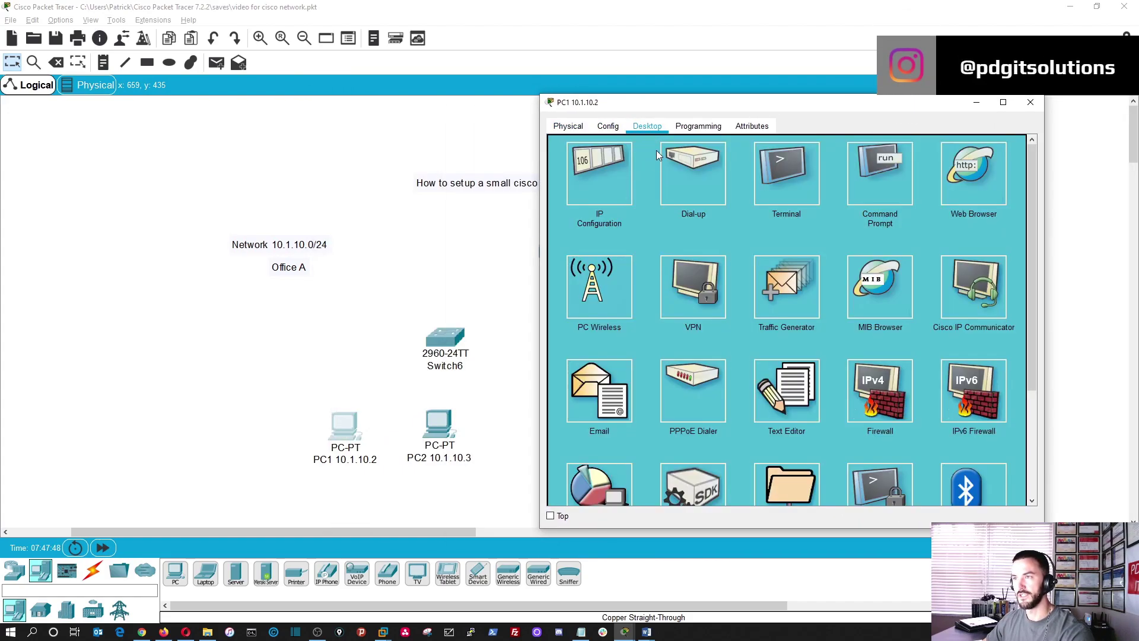
click(610, 176)
click(736, 215)
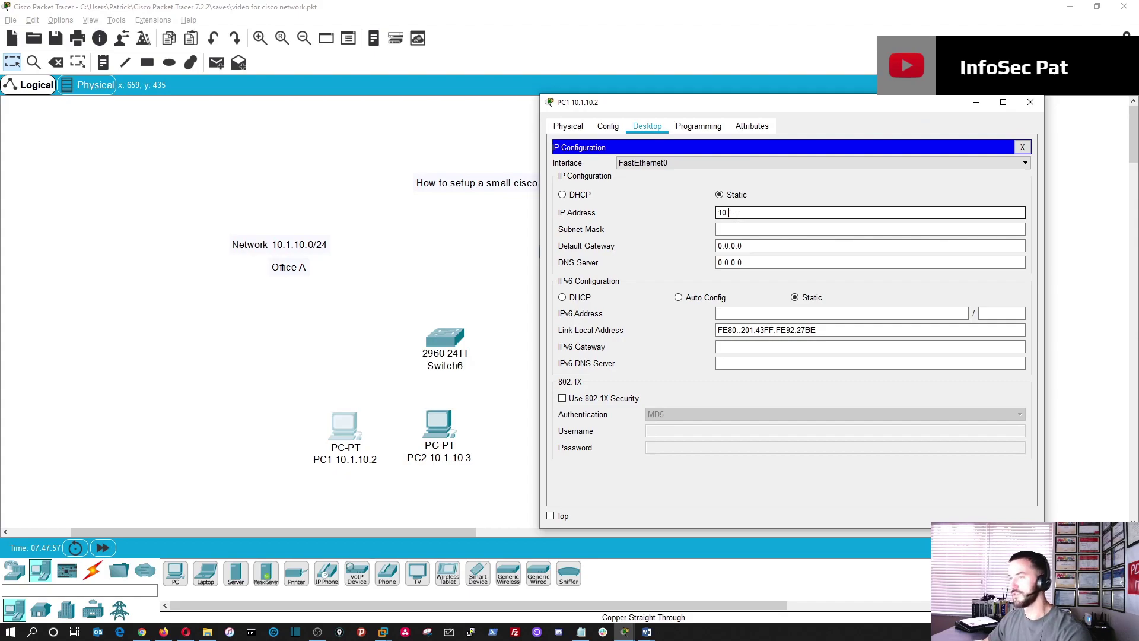
text(10.1.10)
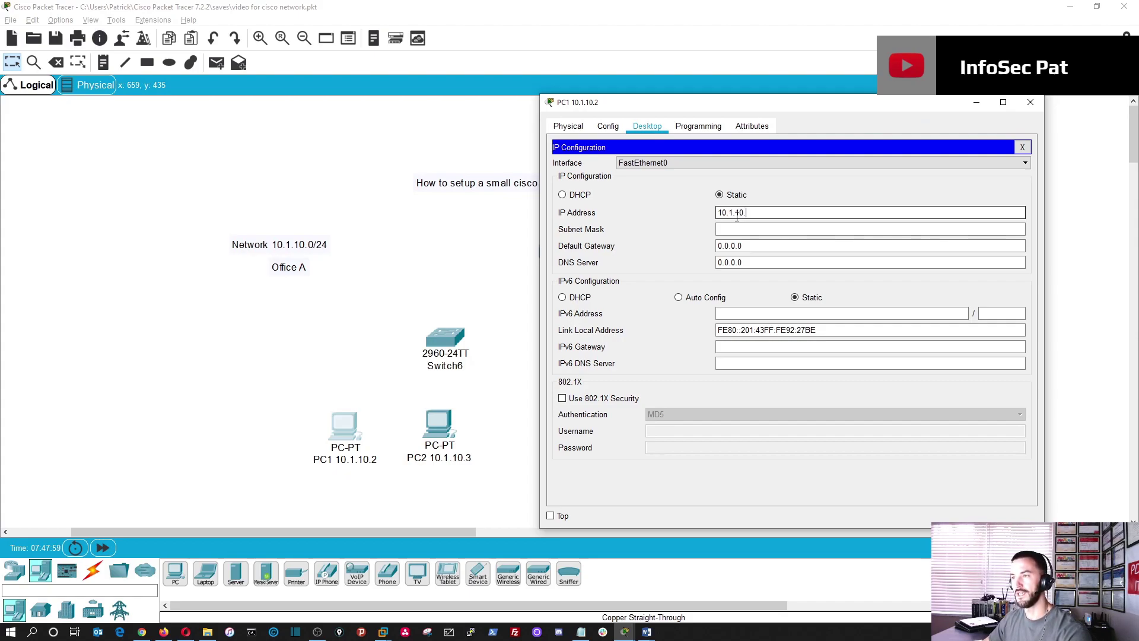
text(.2)
key(Tab)
text(255.255.255.0)
key(Tab)
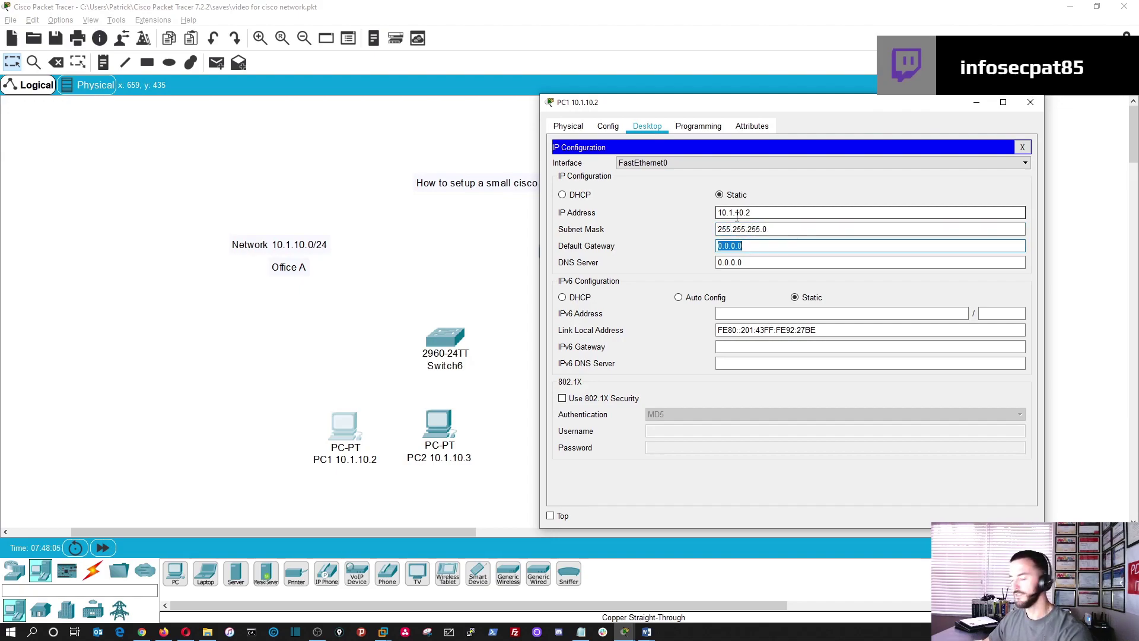
text(10.10)
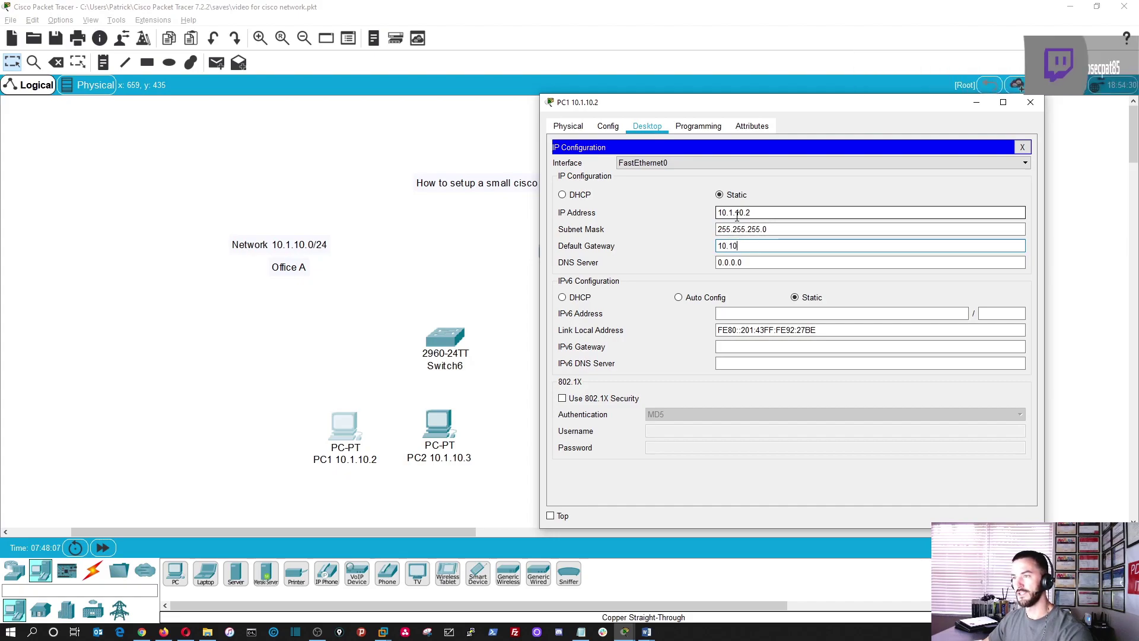
text(.1)
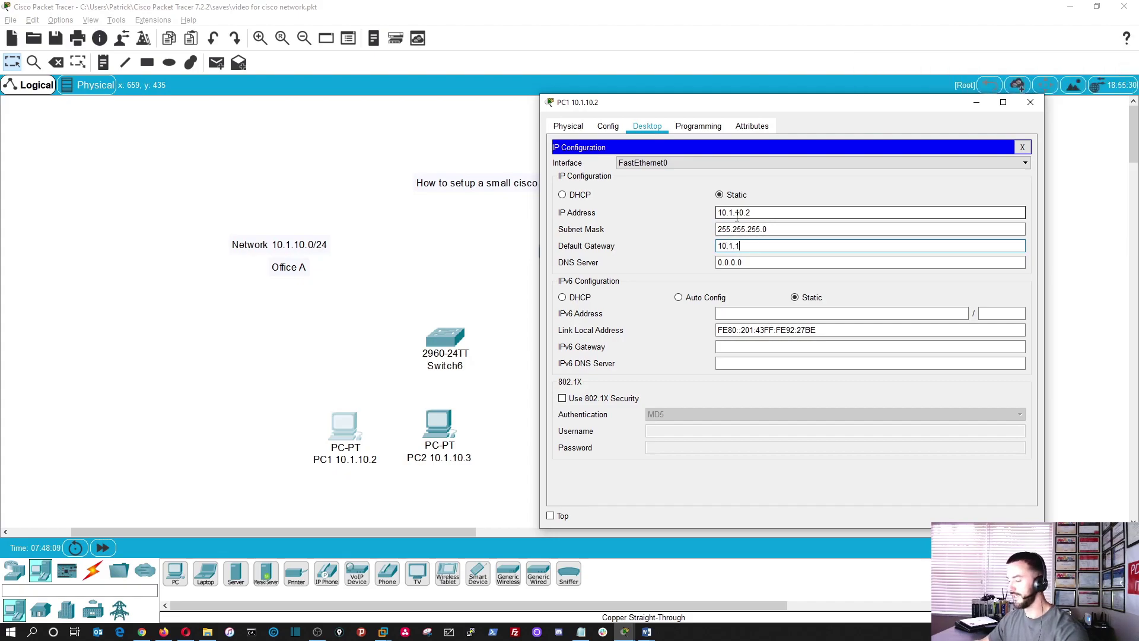
text(0.1)
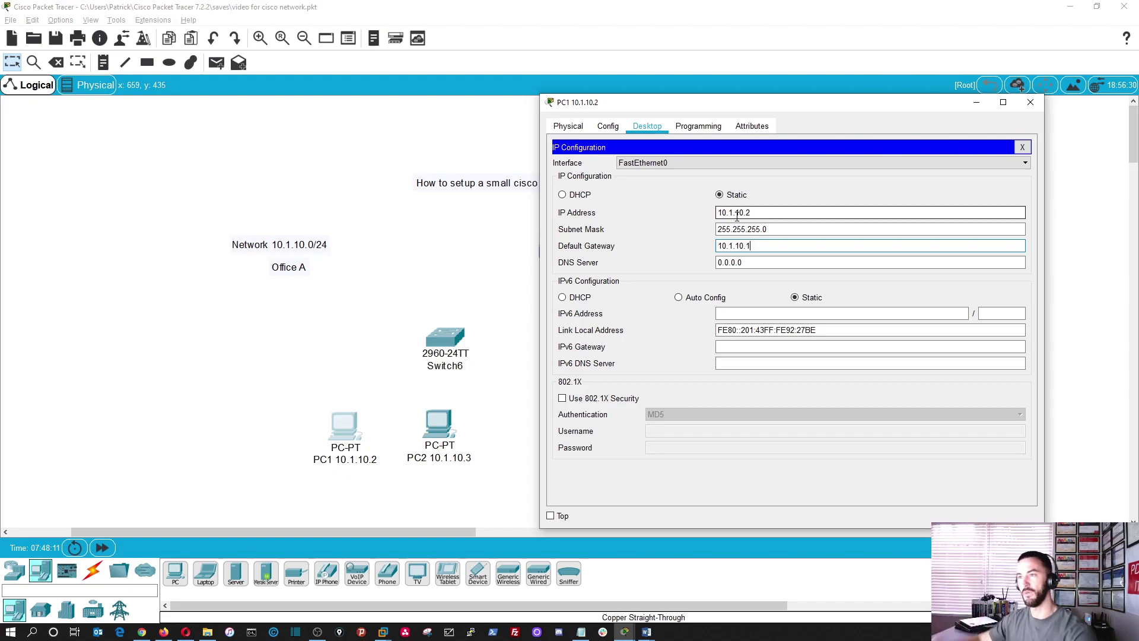
click(1022, 147)
click(1031, 102)
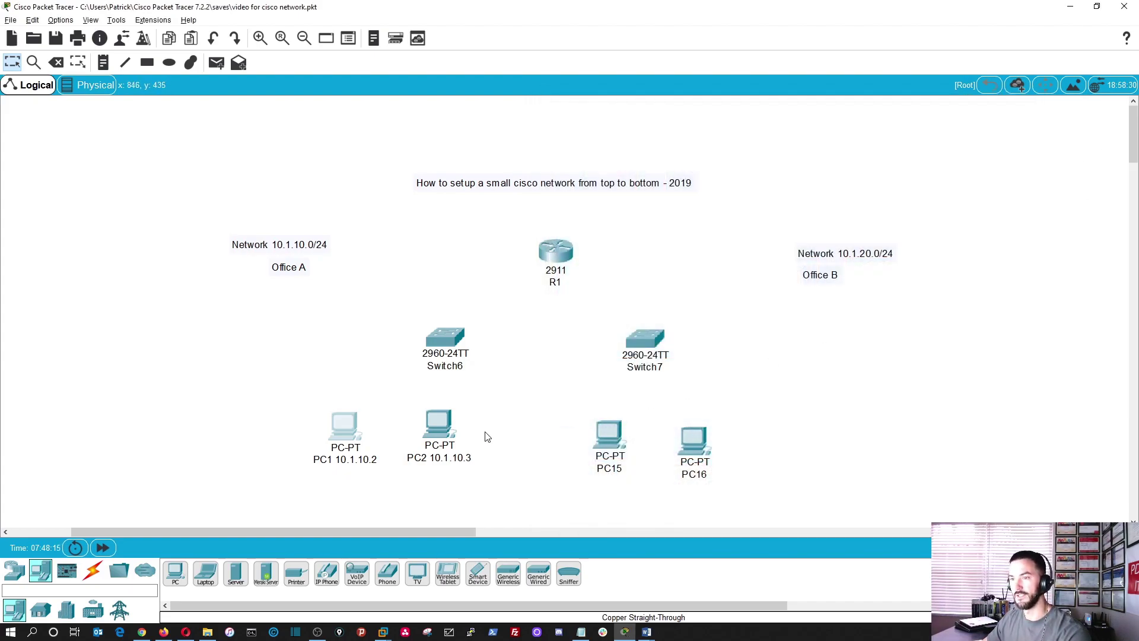
- Give PC2 IP 10.1.10.3, mask 255.255.255.0 and gateway 10.1.10.1
click(444, 418)
drag(547, 99, 783, 102)
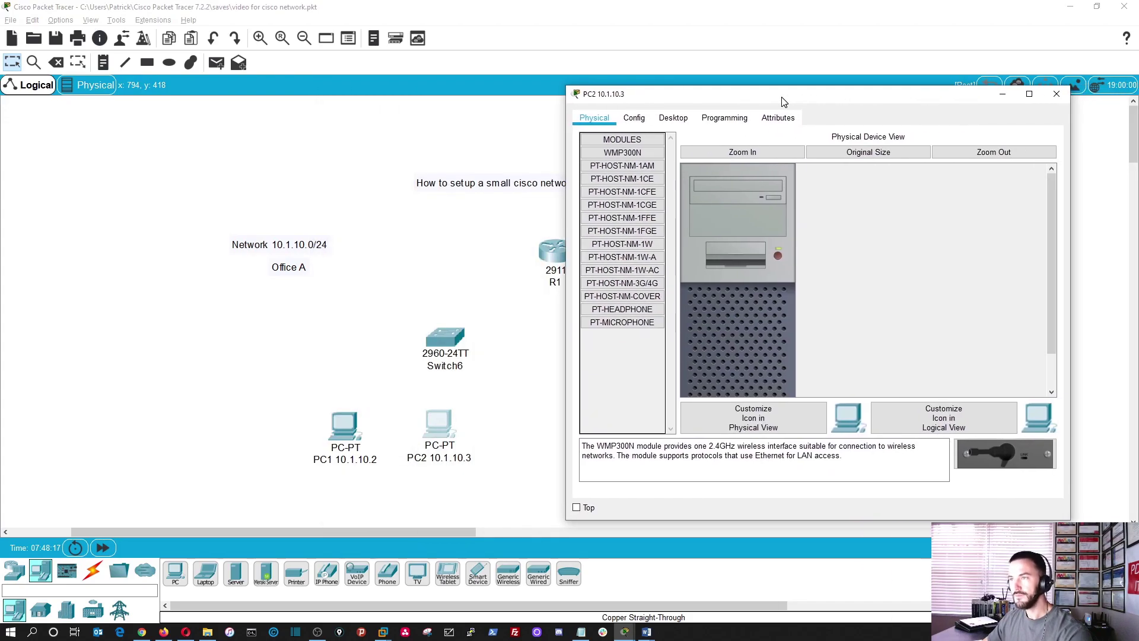
click(634, 118)
click(673, 117)
click(629, 172)
click(762, 205)
text(10.1.10.3)
key(Tab)
text(255.255.255.0)
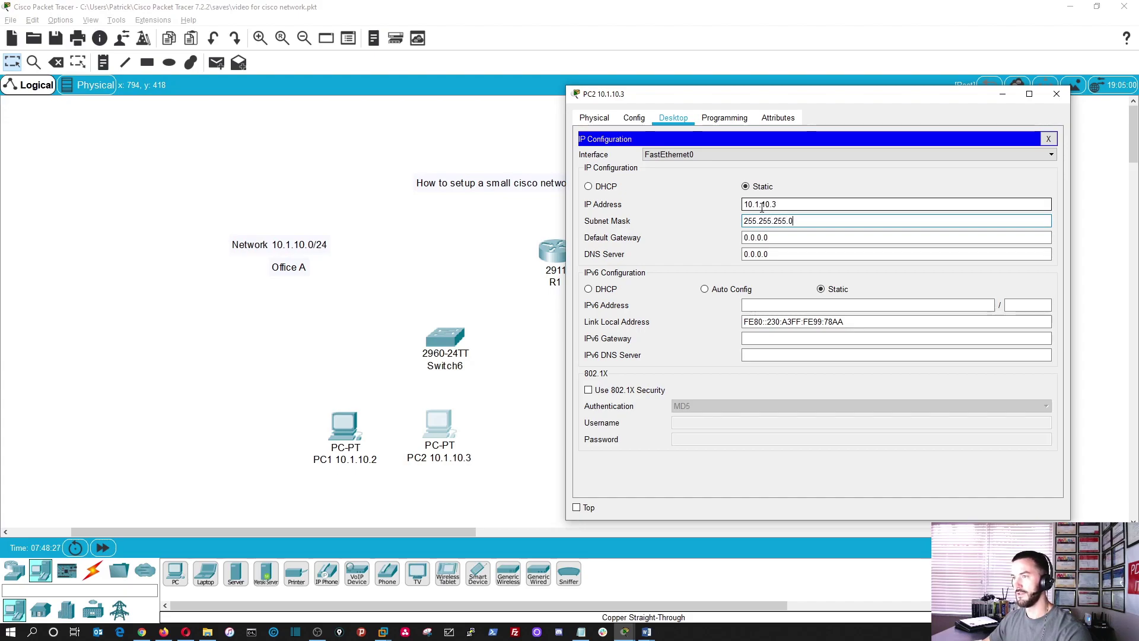
key(Tab)
text(10.1)
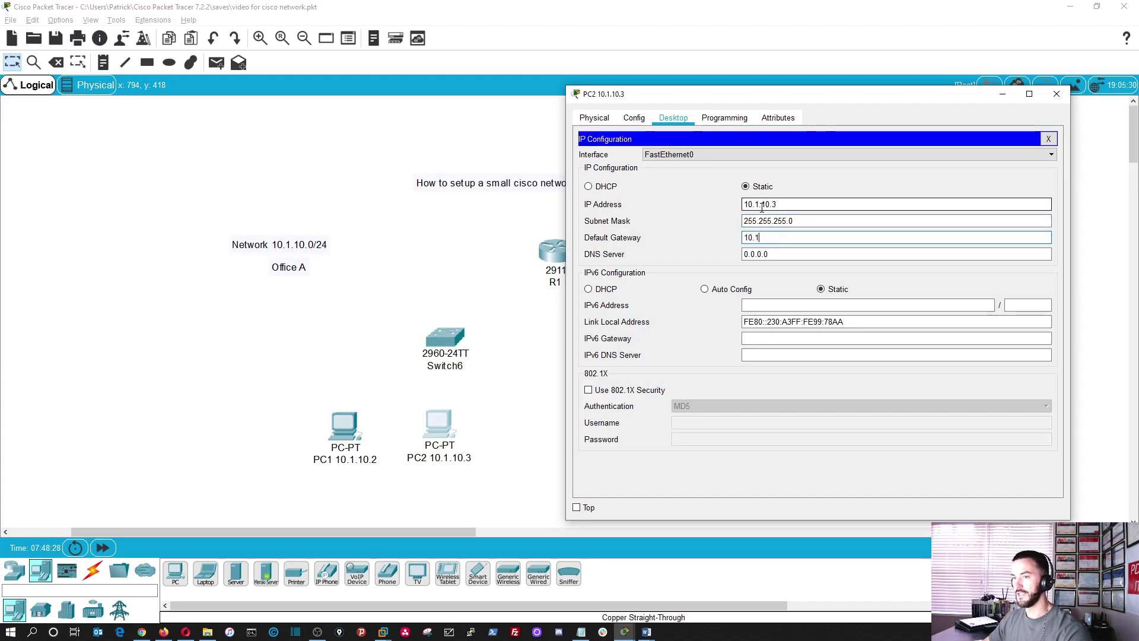
text(.10.1)
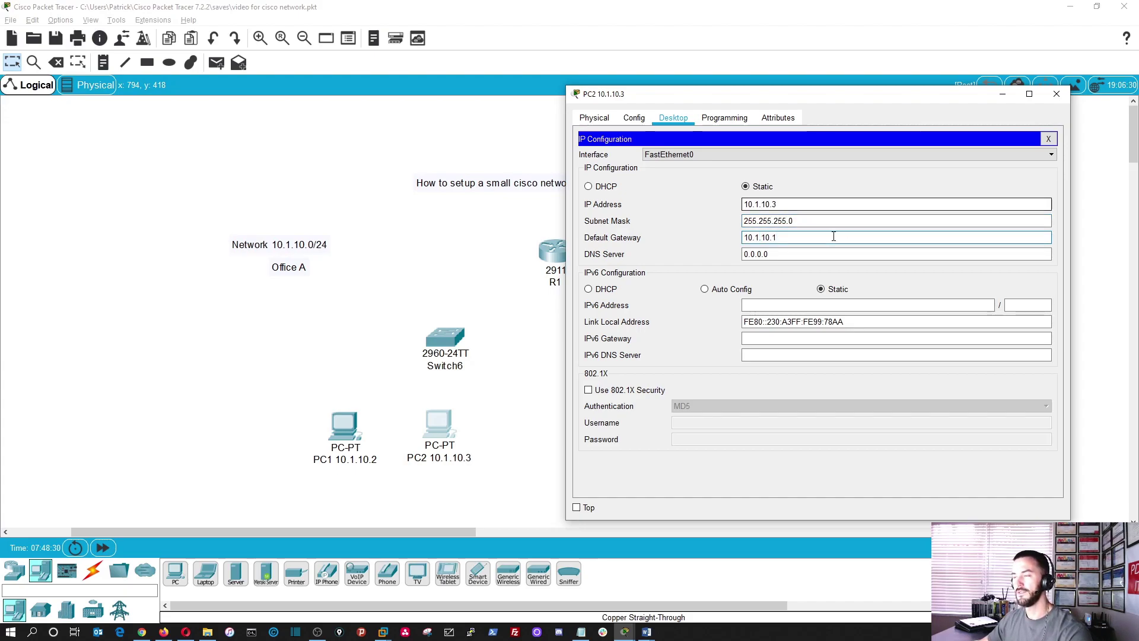
click(1048, 139)
- Relabel PC15 as 'PC3 10.1.20.2'
click(1056, 94)
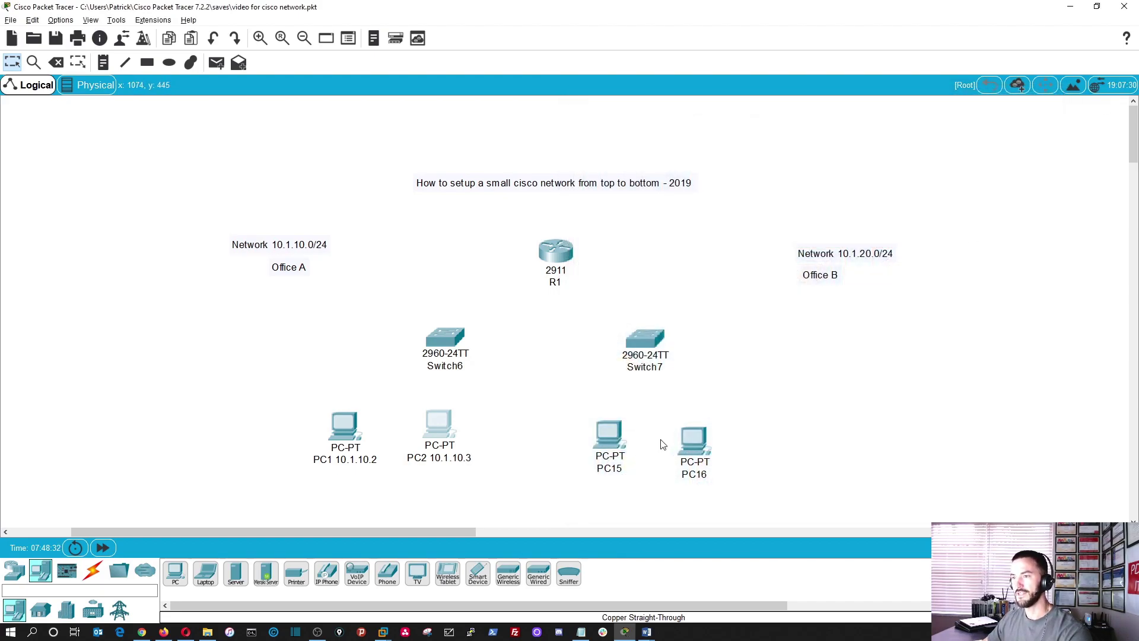
drag(694, 446, 694, 431)
click(610, 468)
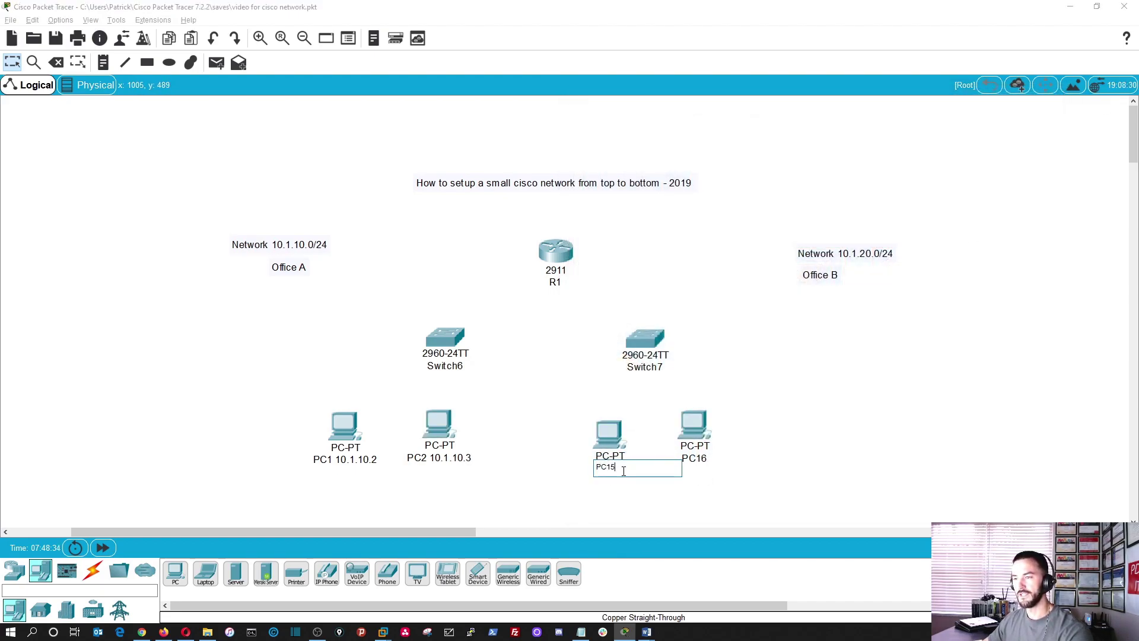
key(BackSpace)
key(BackSpace)
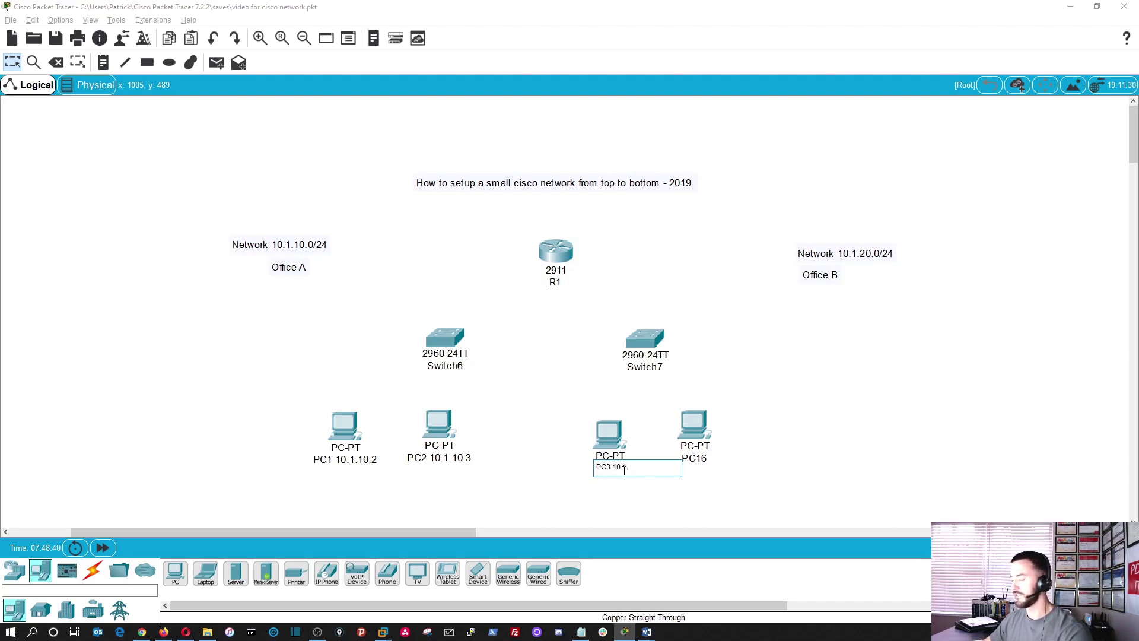
text(3 10.1.20.2)
key(Return)
- Relabel PC16 as 'PC4 10.1.20.3' and line up the four PCs
click(707, 462)
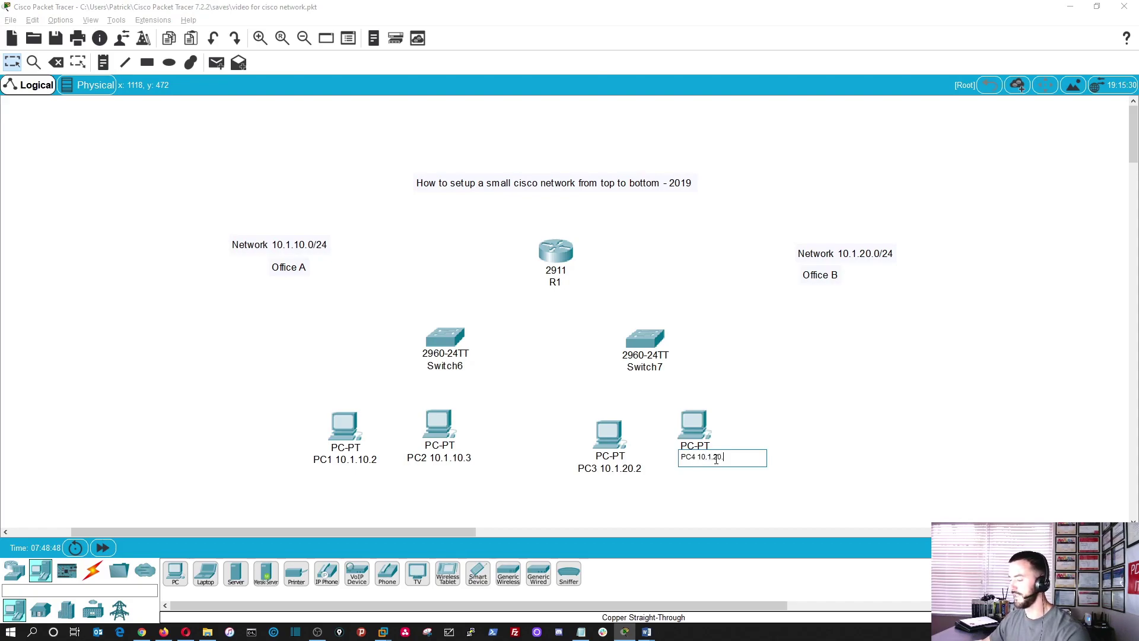
key(Return)
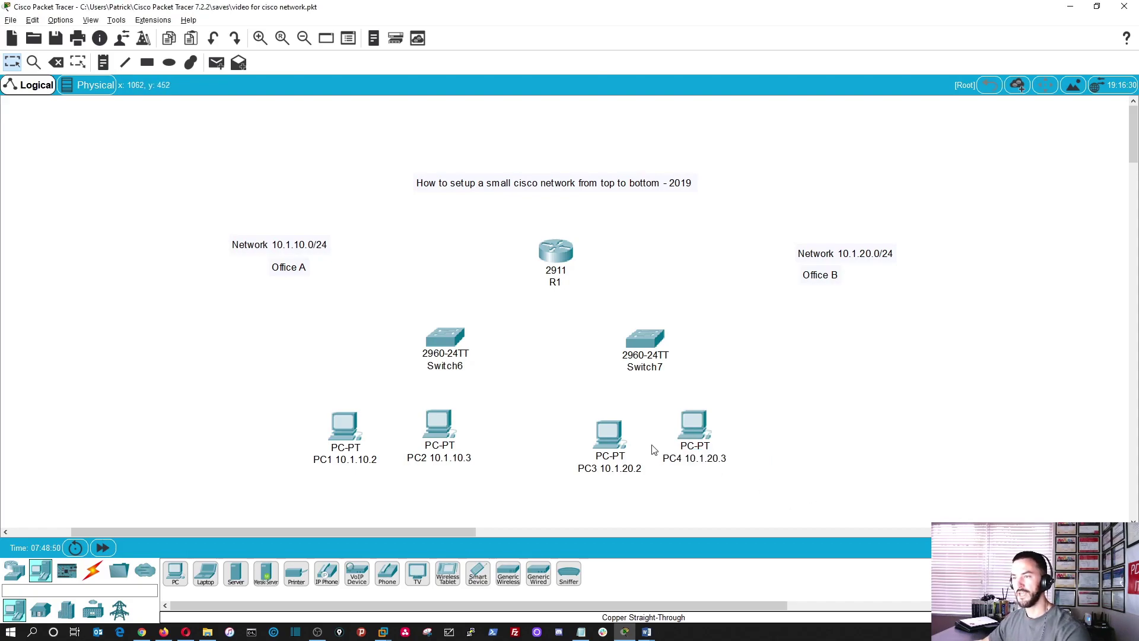
mouse_move(697, 436)
mouse_down()
mouse_move(699, 455)
mouse_move(706, 448)
mouse_up()
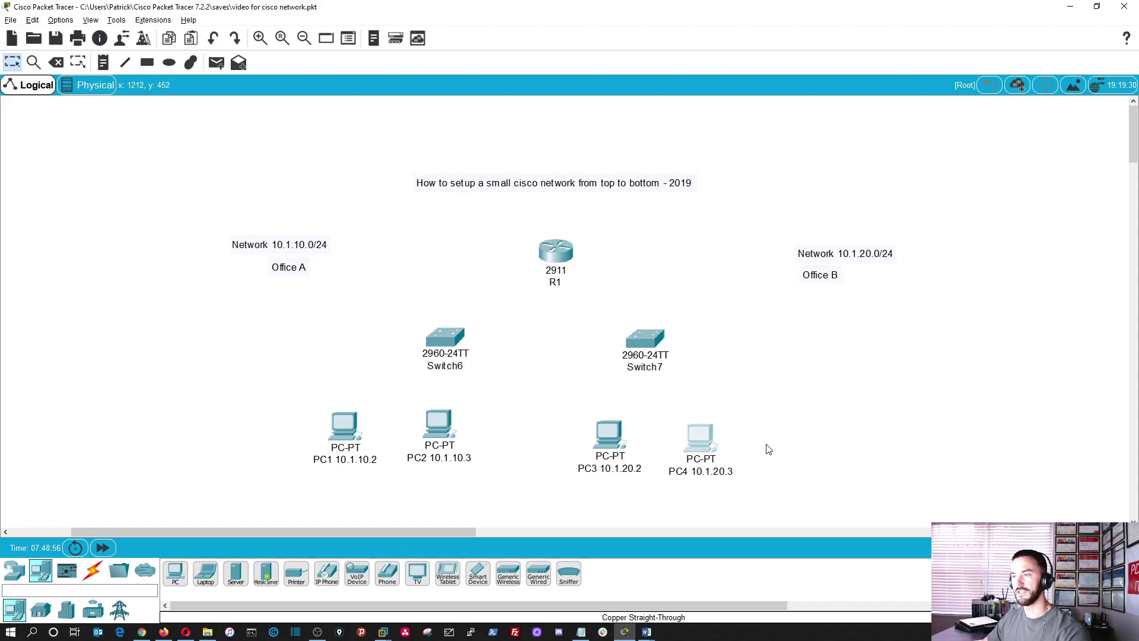
mouse_move(457, 434)
mouse_down()
mouse_move(487, 441)
mouse_move(466, 440)
mouse_up()
drag(344, 428, 364, 430)
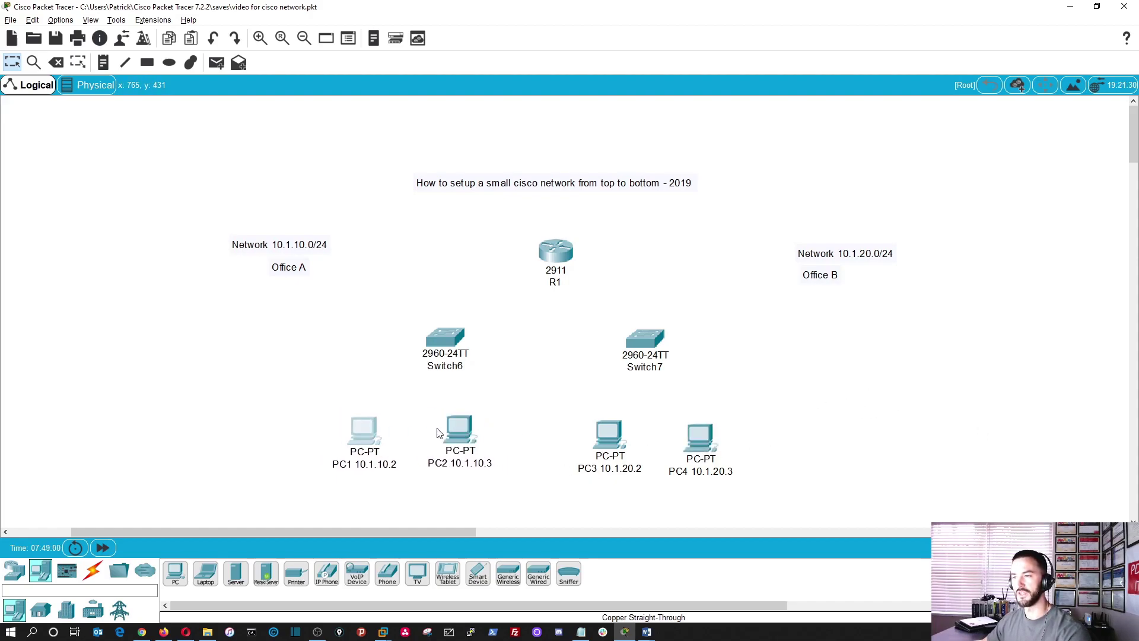
- Cable PC1 and PC2 FastEthernet0 to Switch6 Fa0/1 and Fa0/3 with straight-through copper
click(94, 571)
click(236, 573)
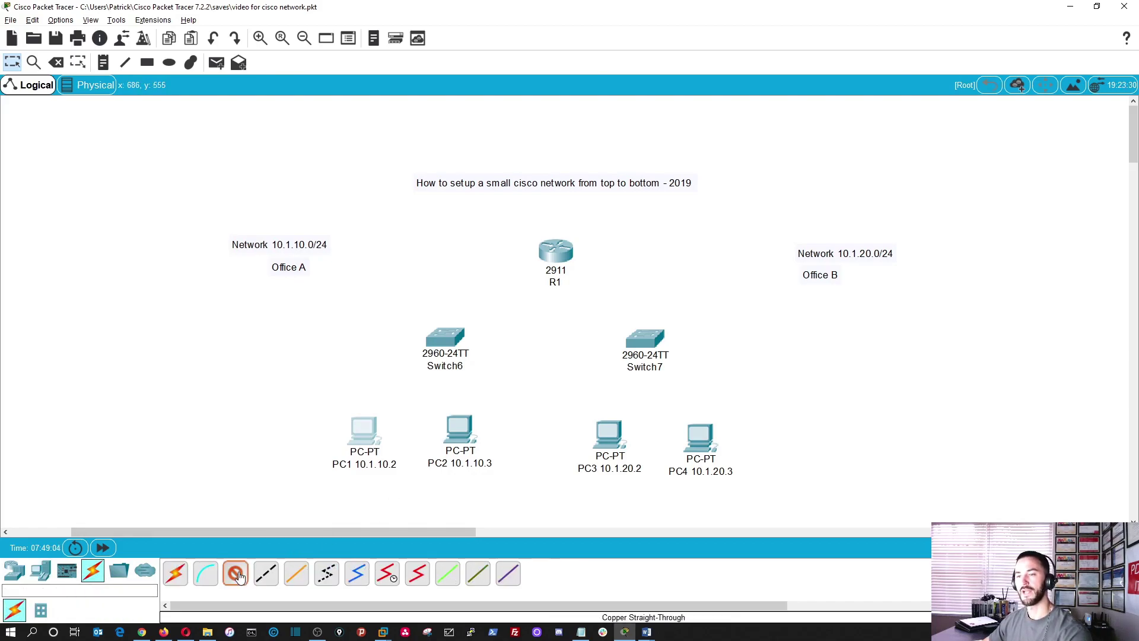
click(364, 429)
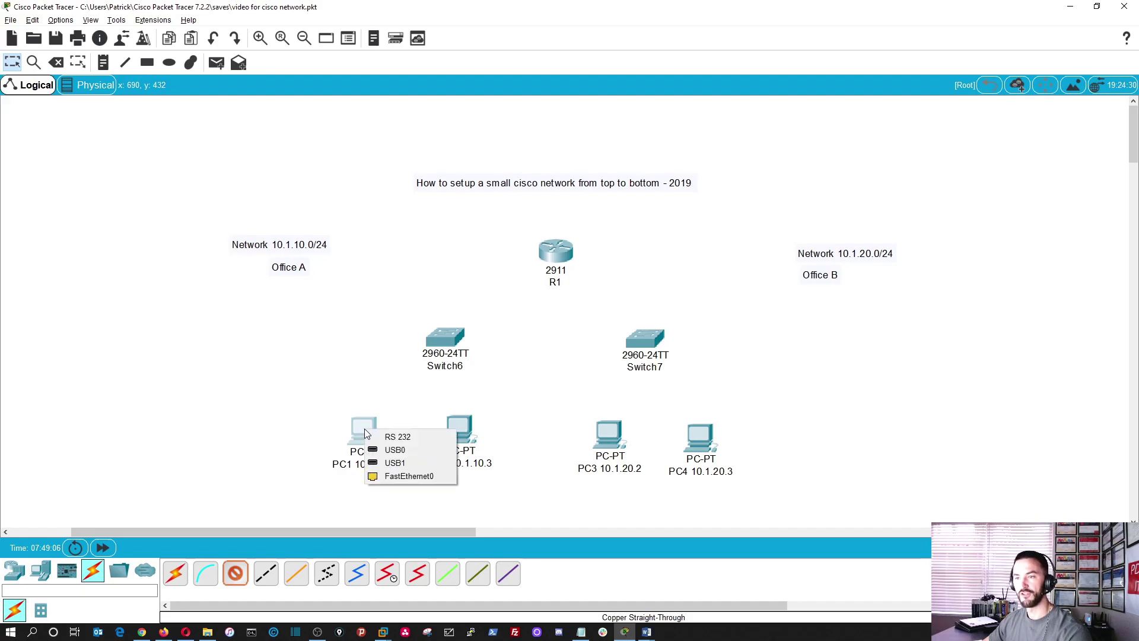
click(396, 477)
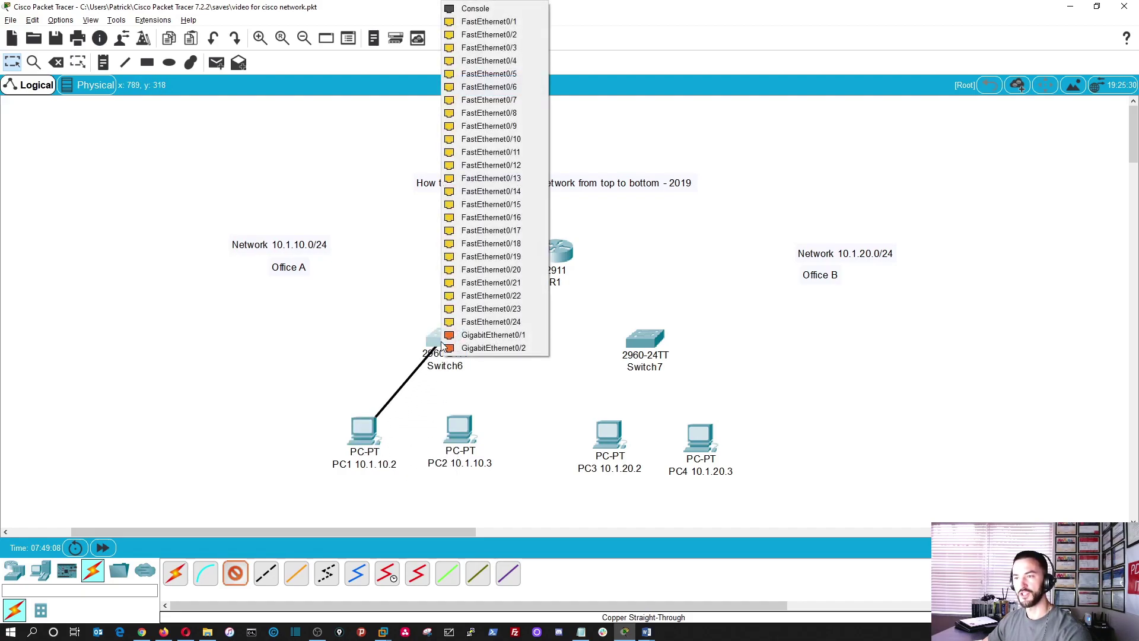
click(515, 24)
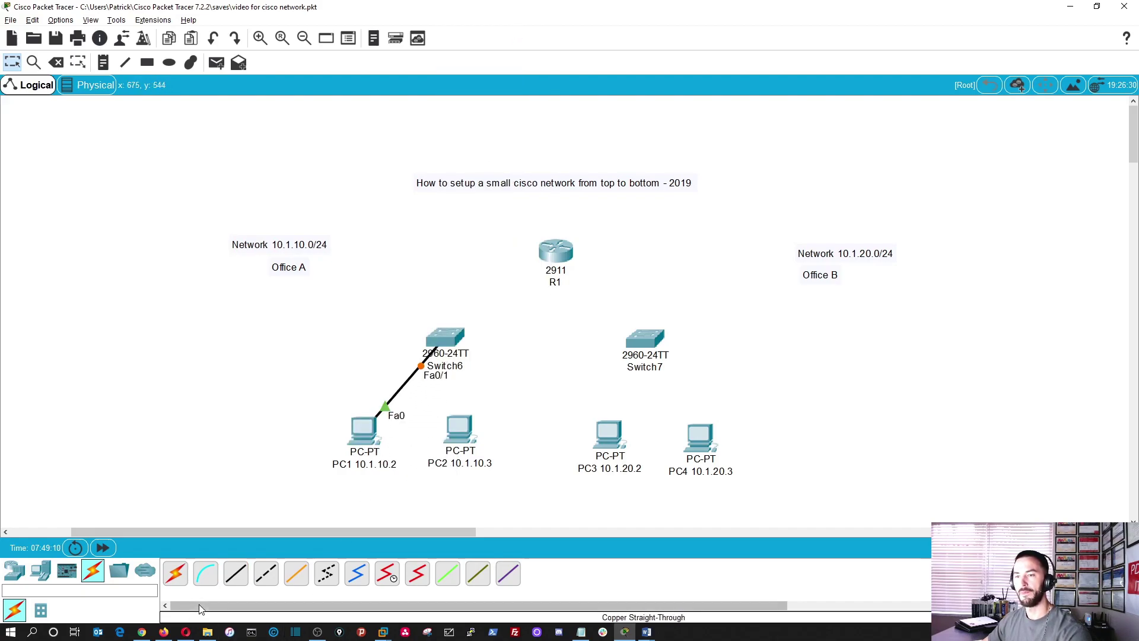
click(235, 573)
click(471, 420)
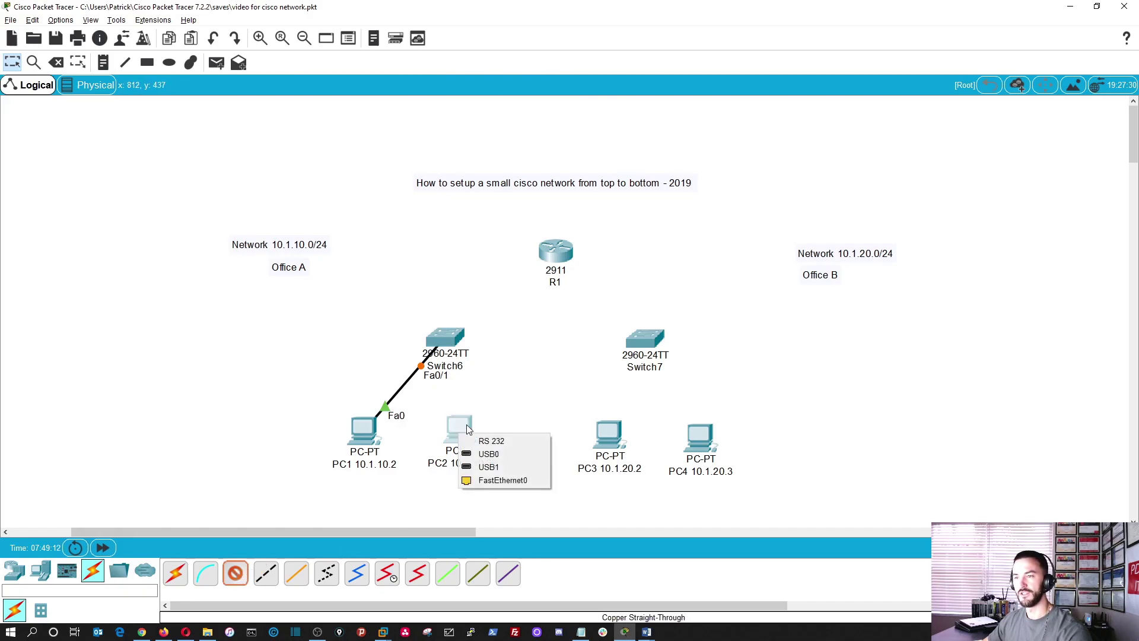
click(503, 480)
click(446, 339)
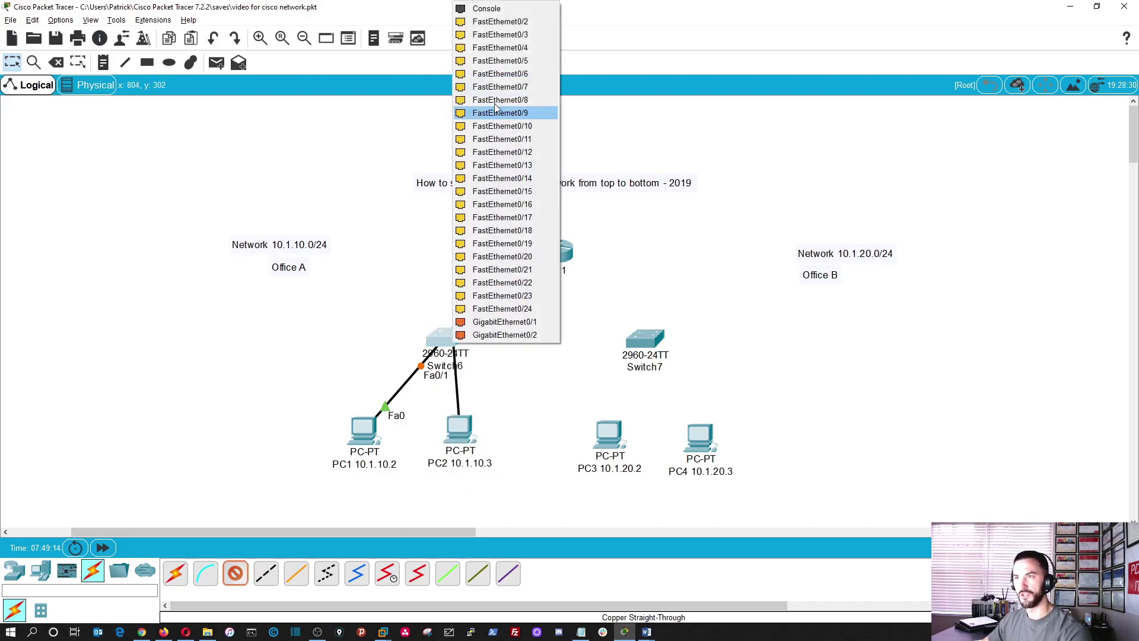
click(500, 35)
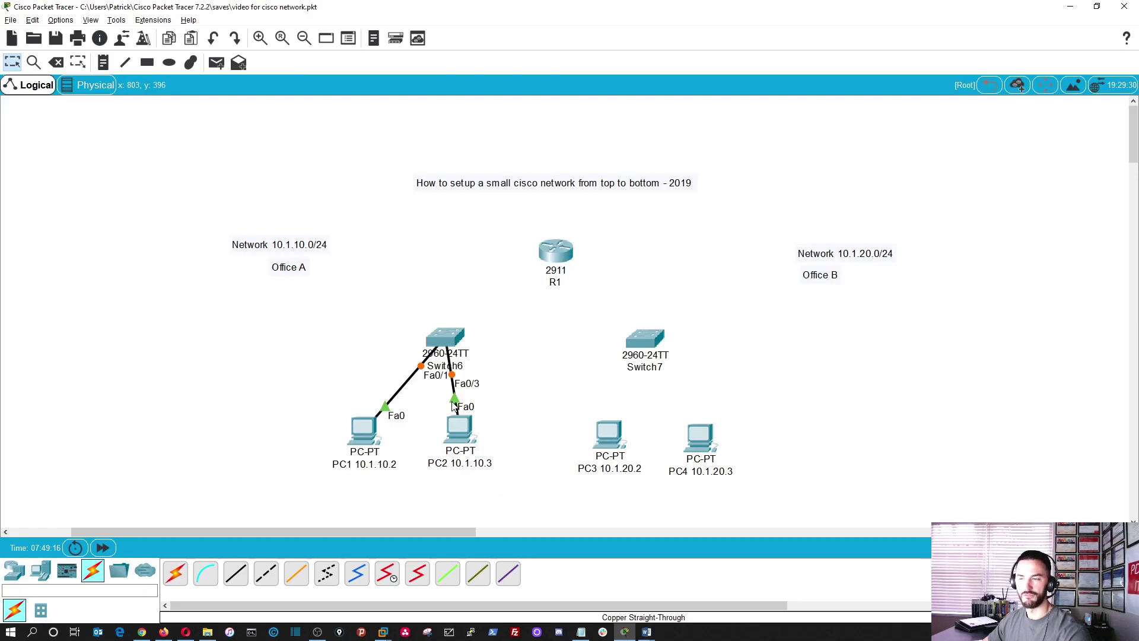
- Cable PC3 and PC4 FastEthernet0 to Switch7 Fa0/1 and Fa0/3
click(242, 581)
click(624, 444)
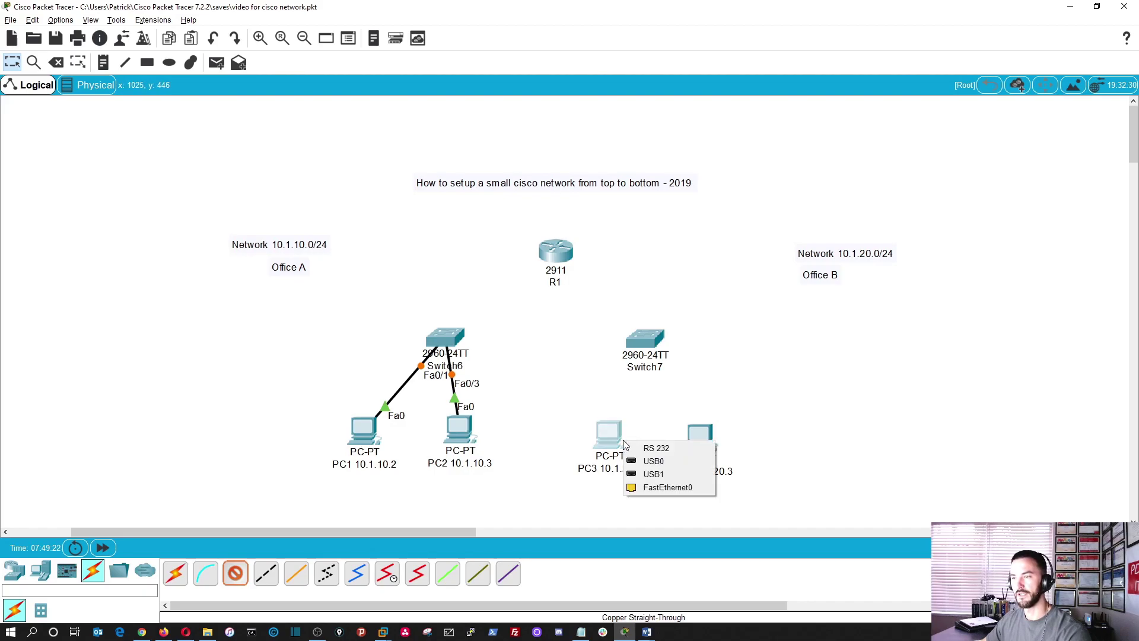
click(658, 487)
click(641, 339)
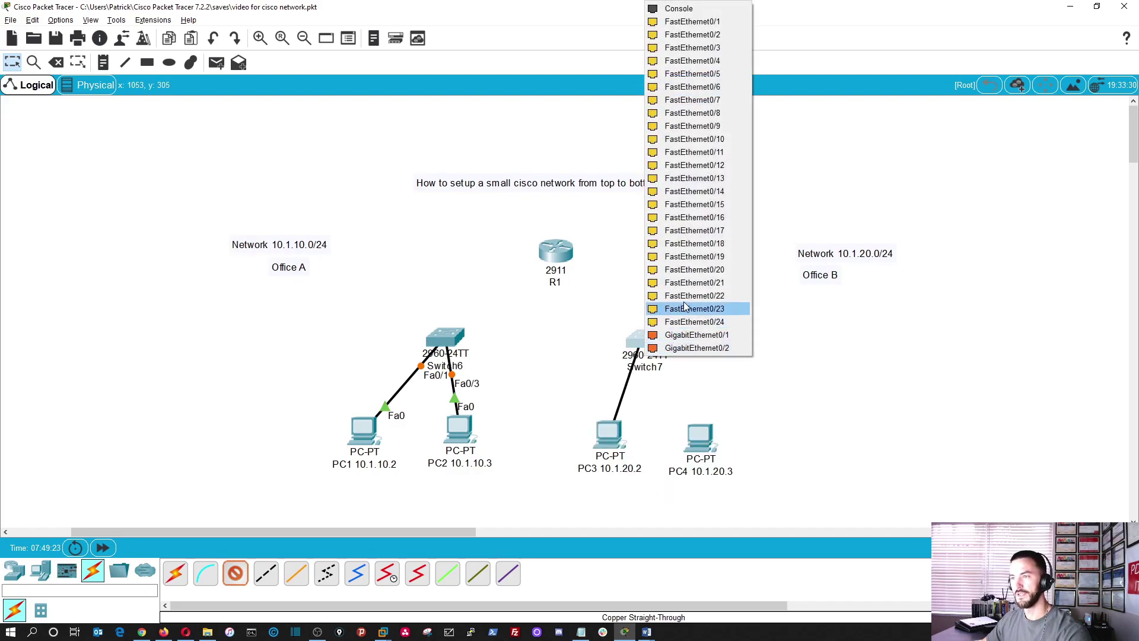
click(693, 21)
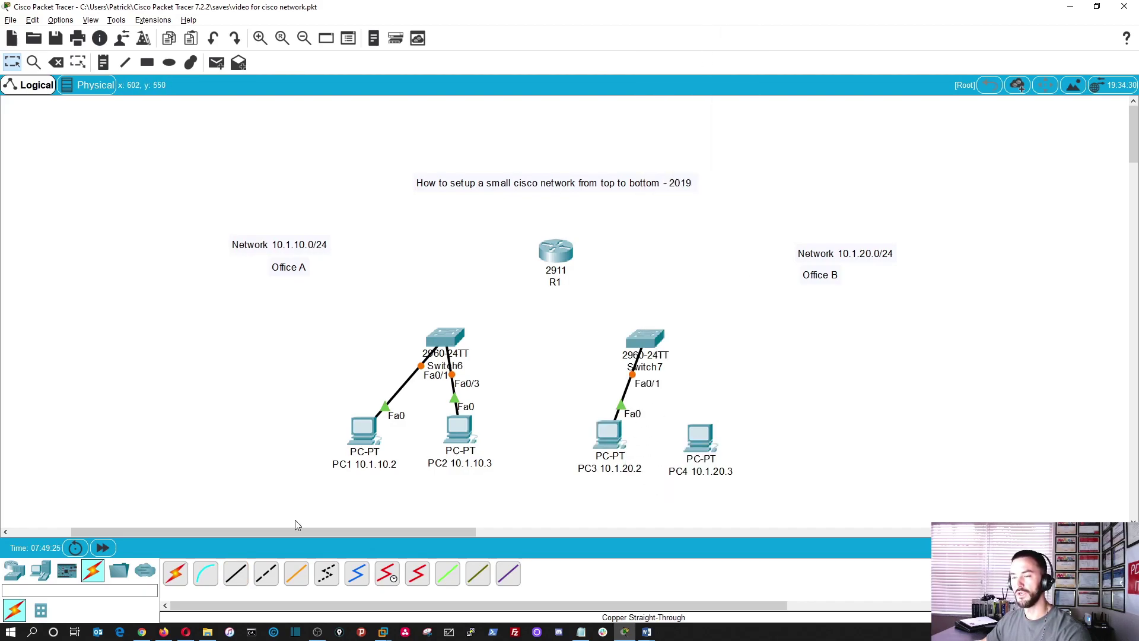
click(241, 574)
click(712, 444)
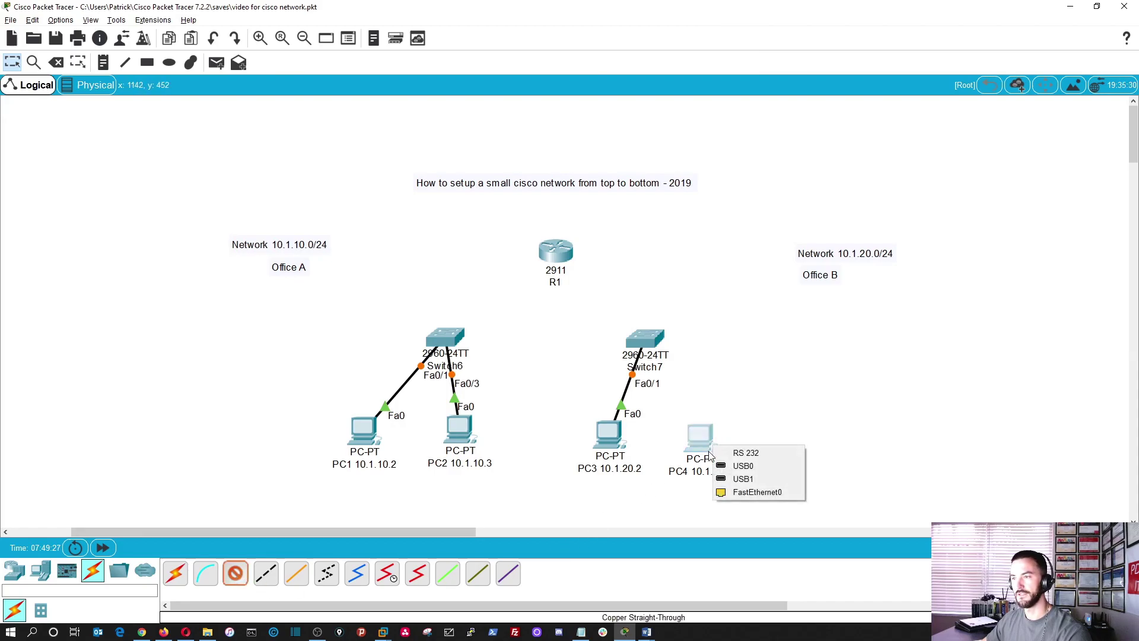
click(755, 493)
click(643, 341)
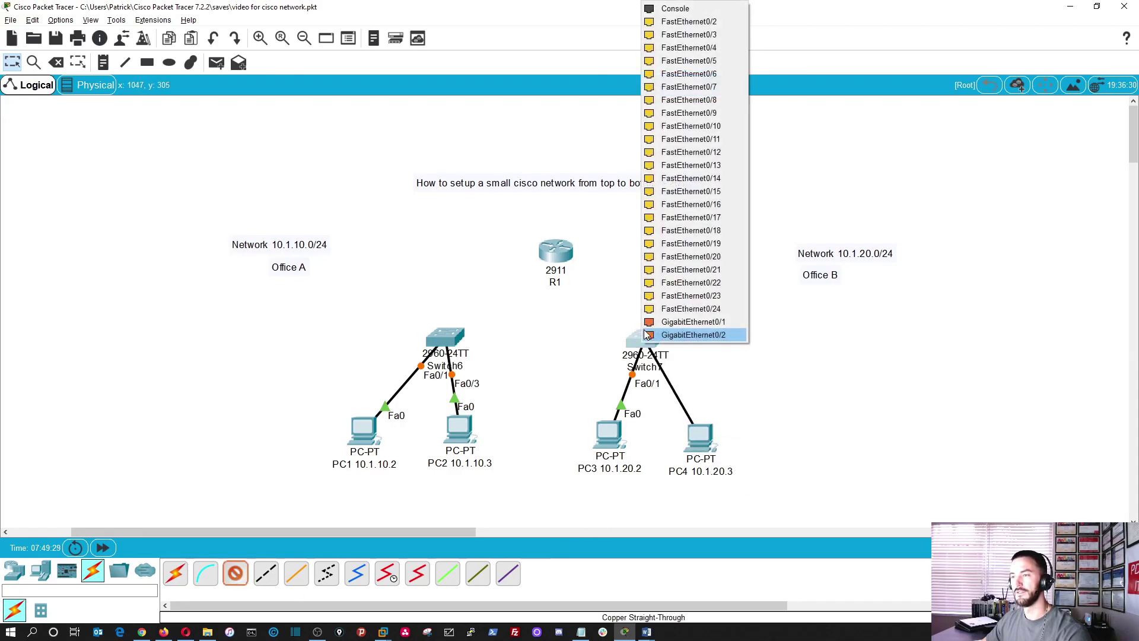
click(690, 35)
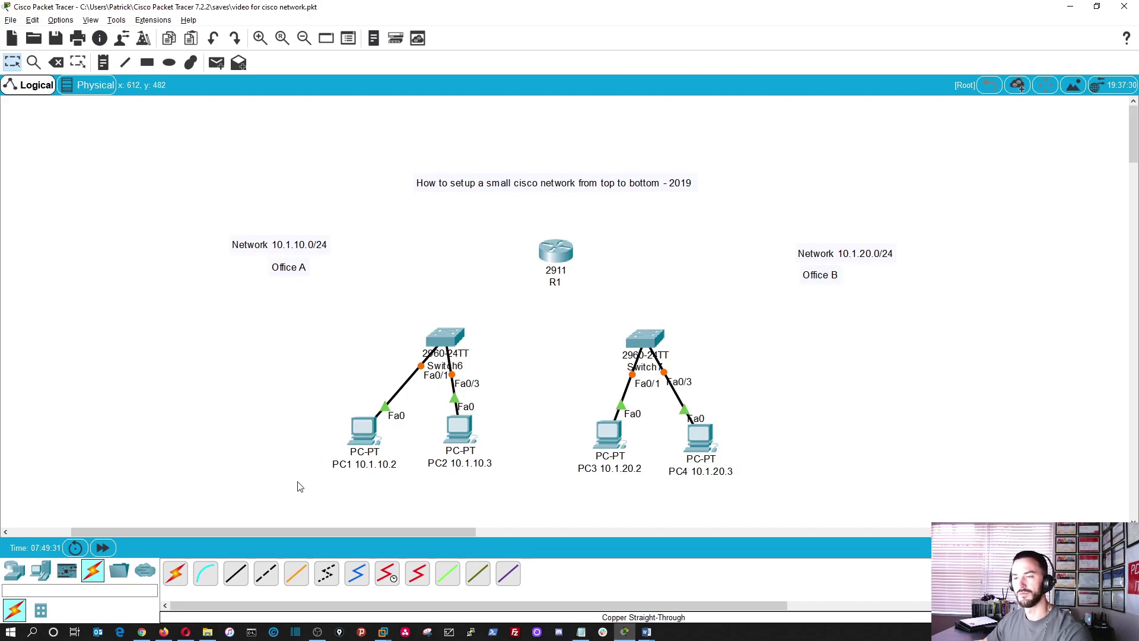
click(236, 573)
click(451, 337)
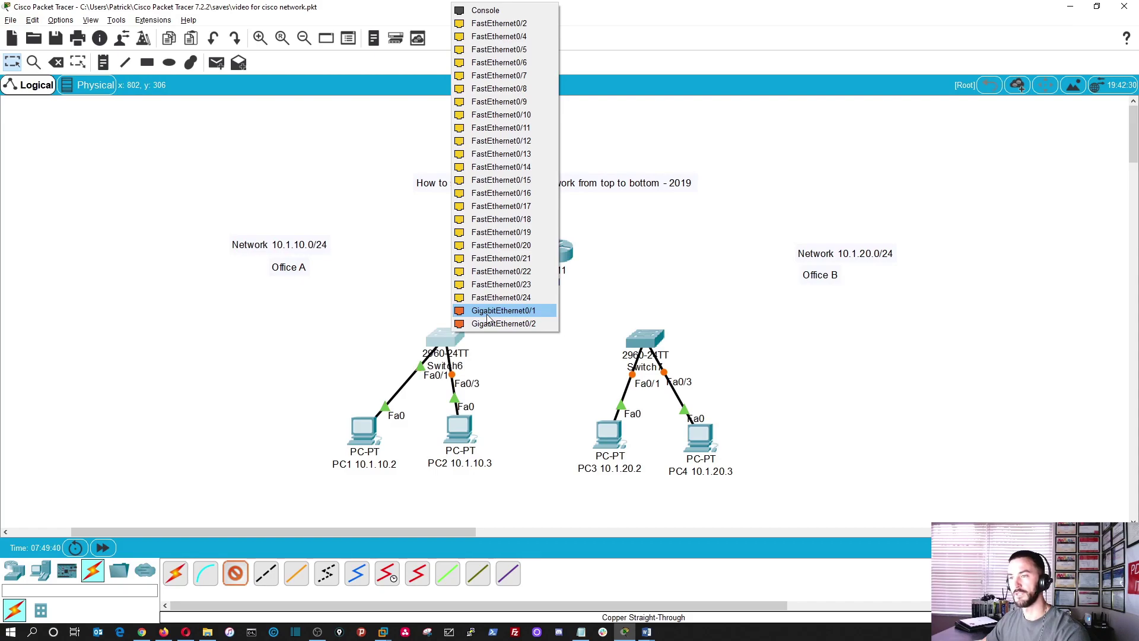
- Run straight-through uplinks: Switch6 Gig0/1 to R1 Gig0/0, Switch7 Gig0/1 to R1 Gig0/1
click(487, 315)
click(556, 245)
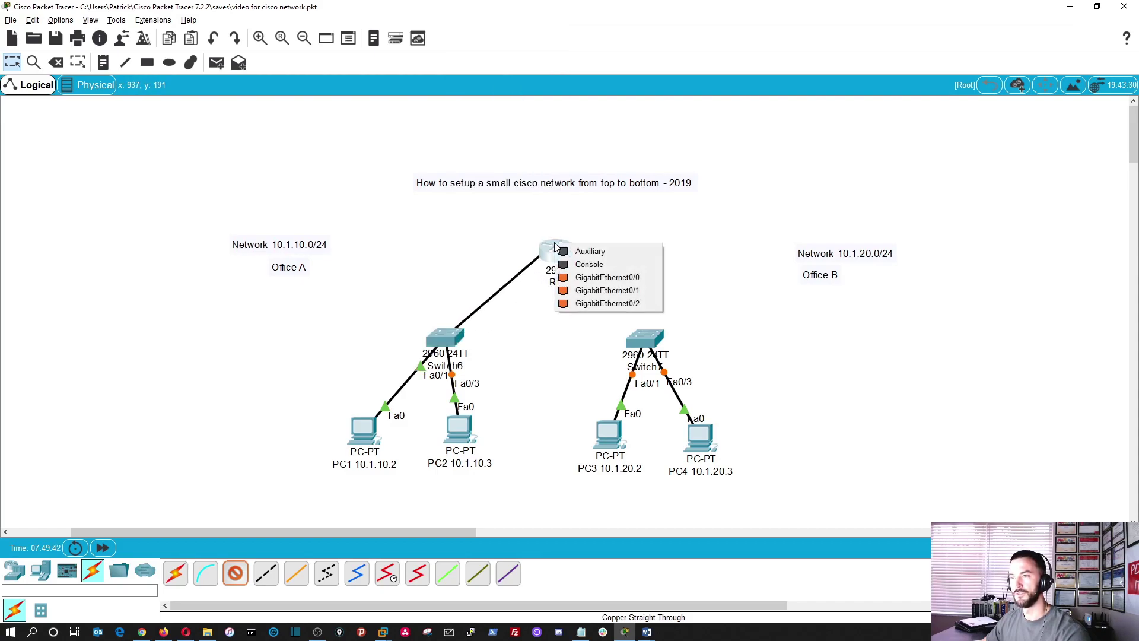
click(599, 278)
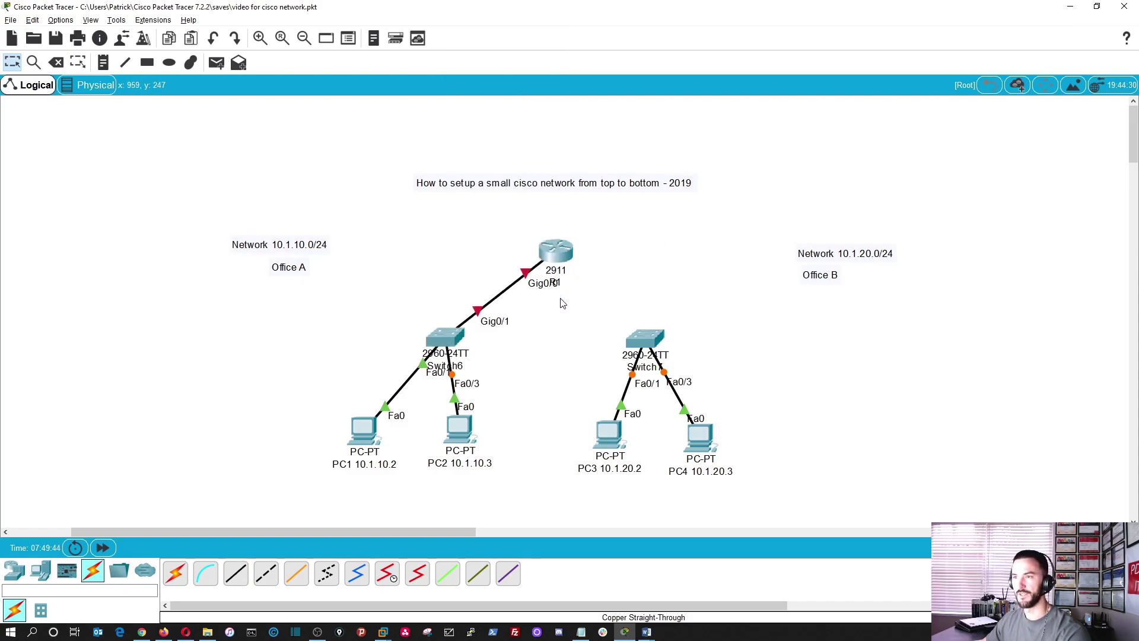
click(236, 573)
click(646, 341)
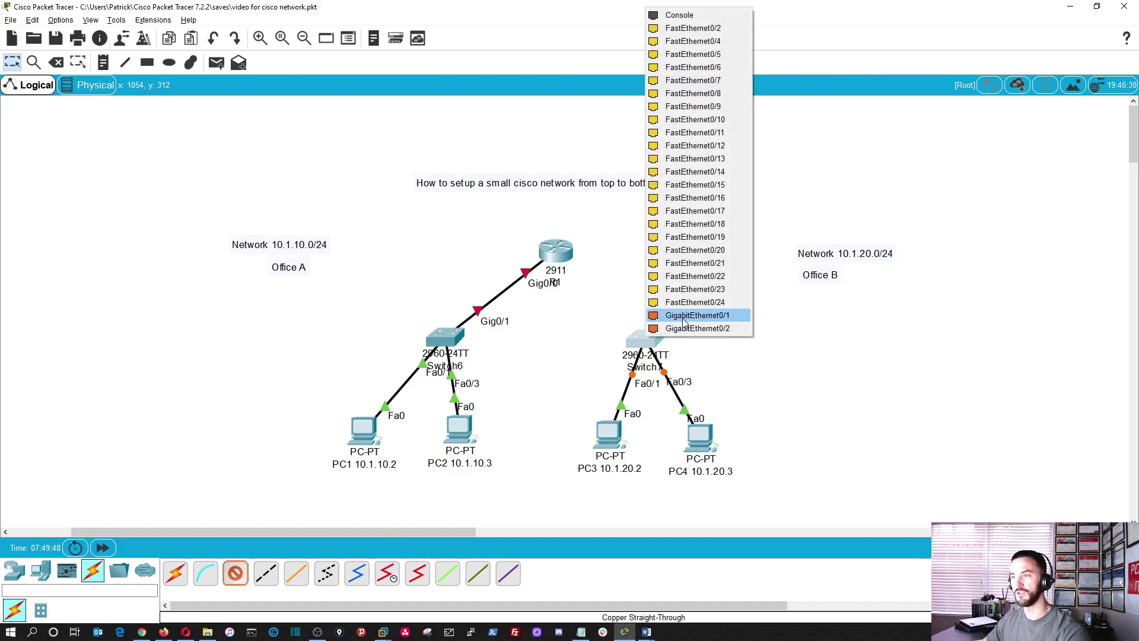
click(682, 315)
click(561, 249)
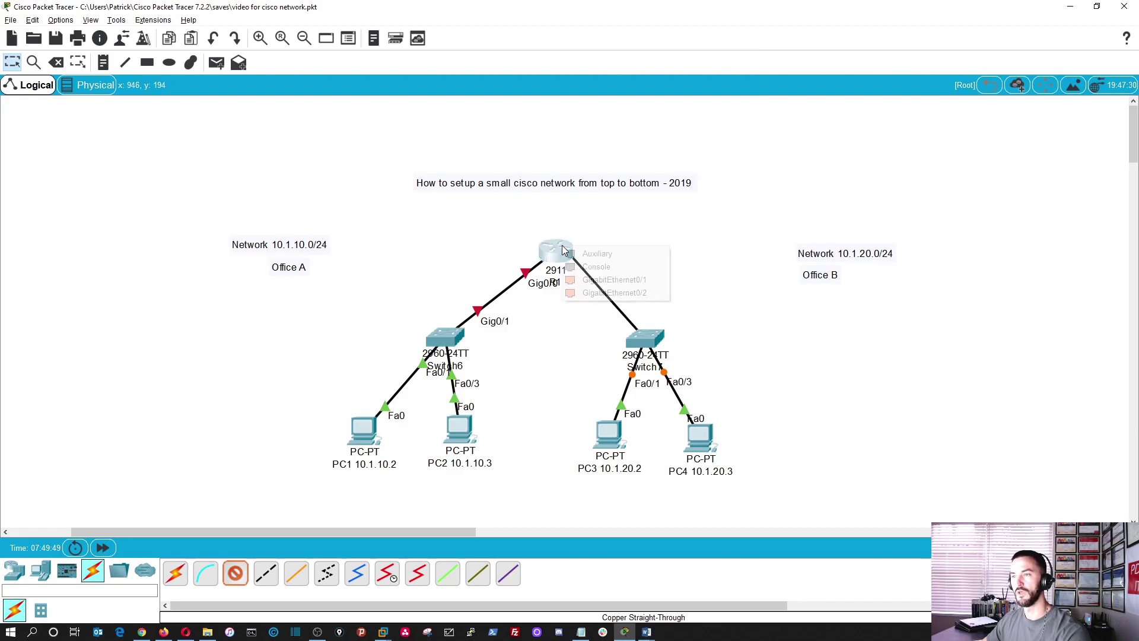
click(598, 283)
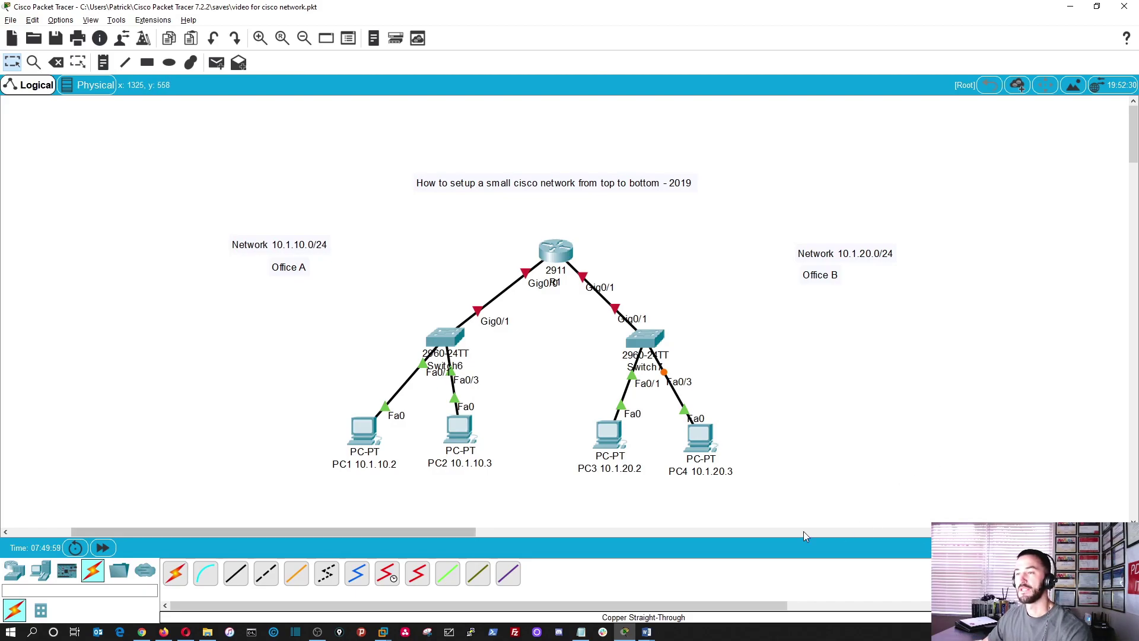
- Open R1's CLI, decline the initial configuration dialog, and enter privileged mode with en
click(562, 254)
drag(575, 137, 878, 126)
click(790, 144)
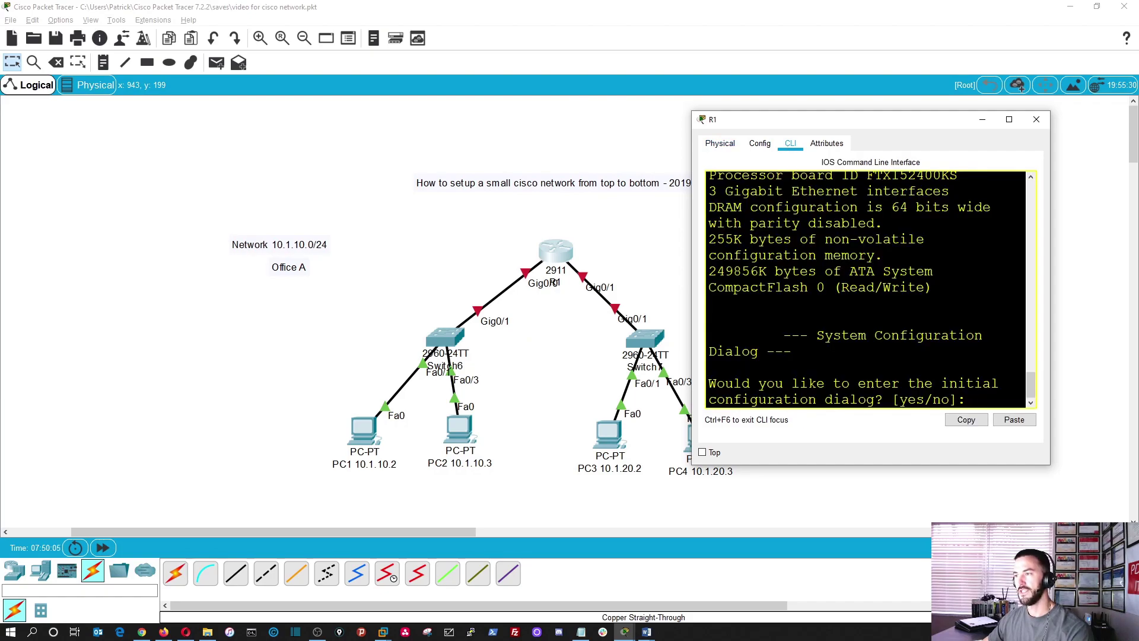
double_click(839, 122)
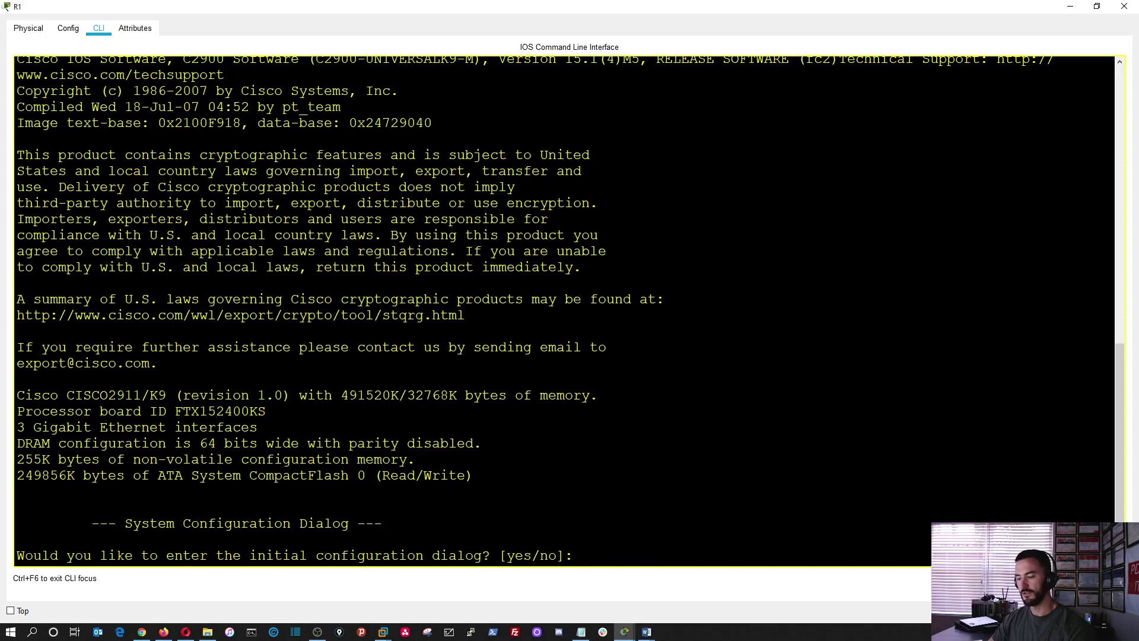
text(n)
key(Return)
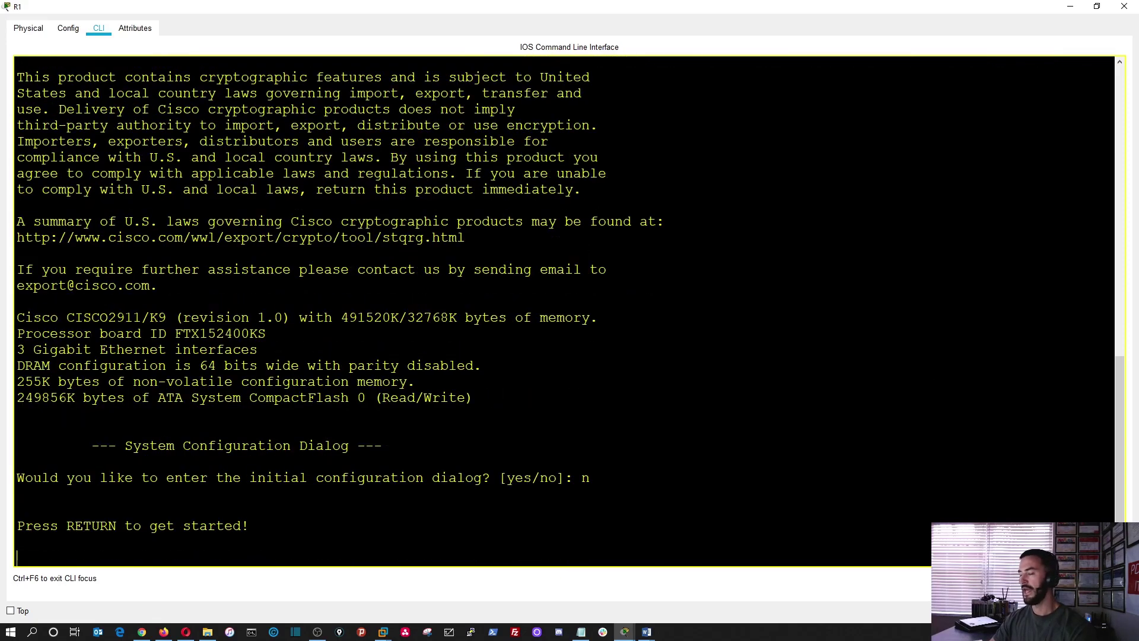
key(Return)
key(Return)
key(Return)
text(en)
key(Return)
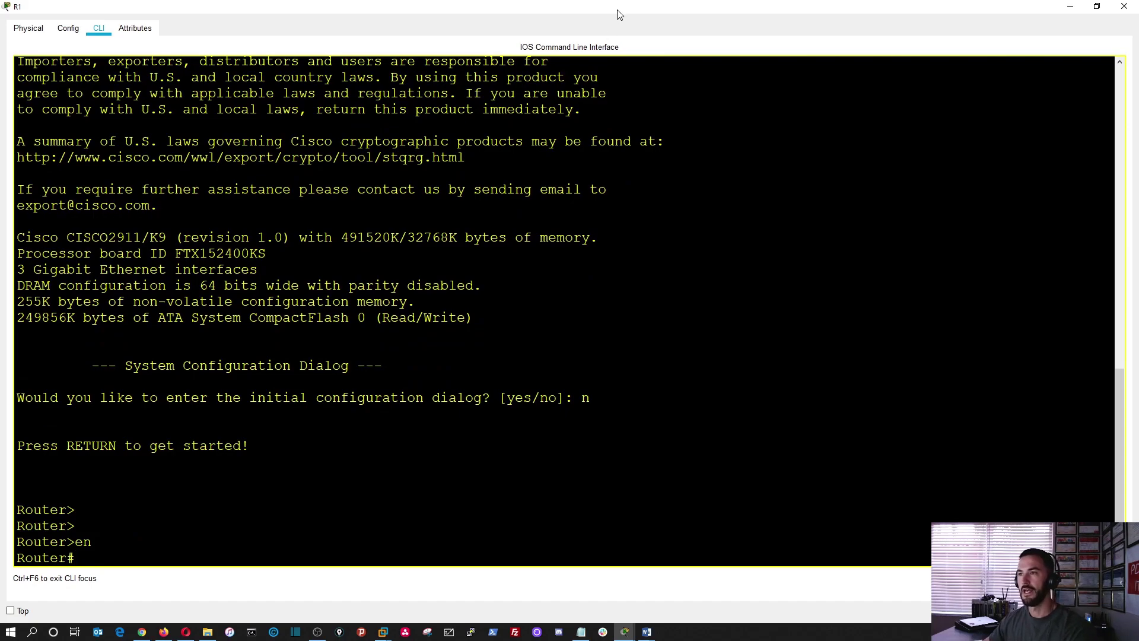
- Resize and reposition R1's console window so its output fills most of the screen
drag(618, 8, 830, 21)
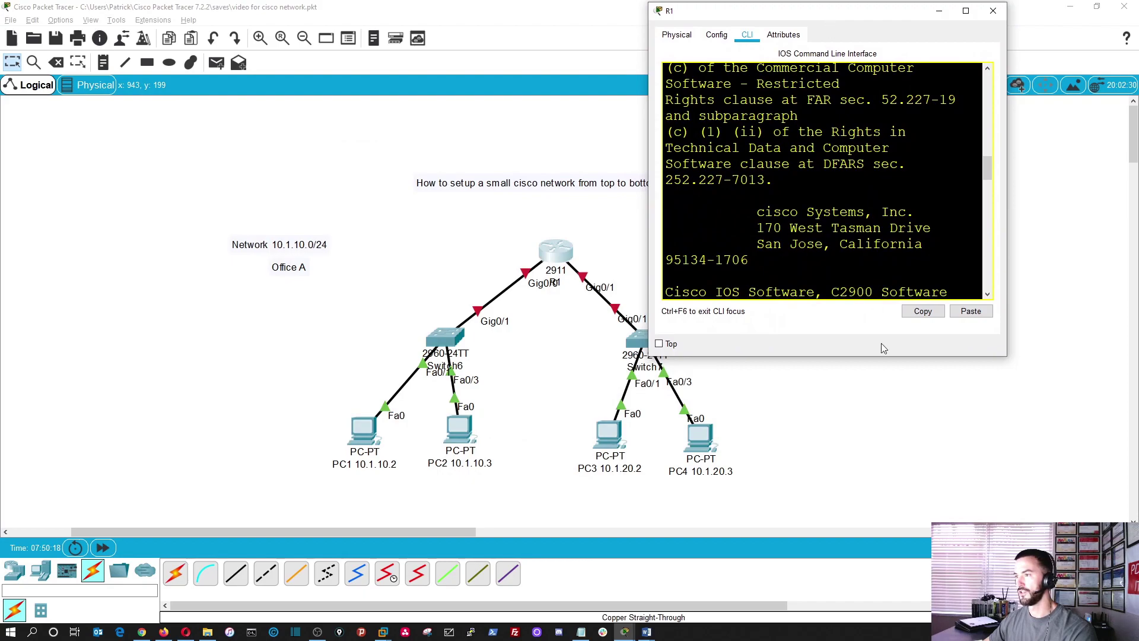
drag(900, 356, 899, 626)
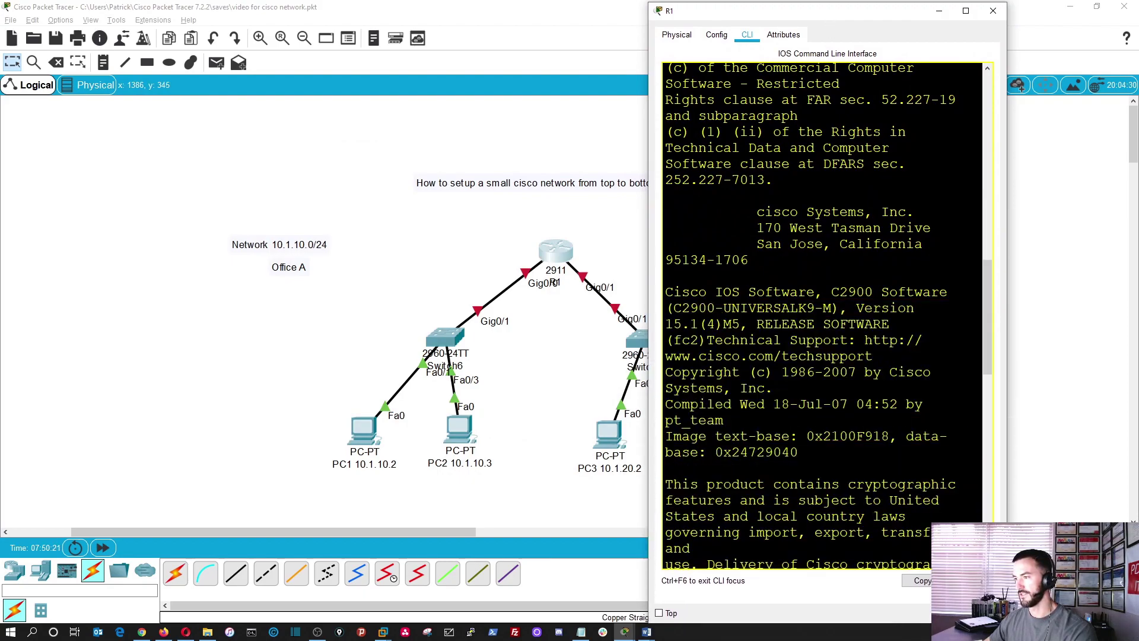
drag(1008, 333, 1135, 325)
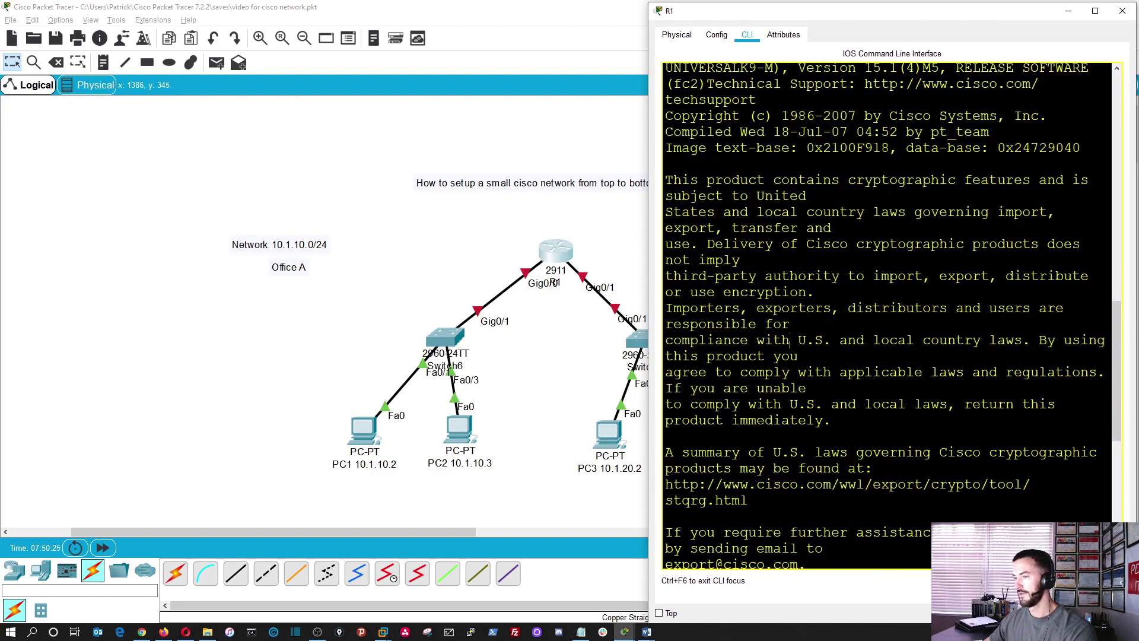
key(Return)
key(Return)
key(Return)
key(Return)
key(Return)
key(Return)
key(Return)
key(Return)
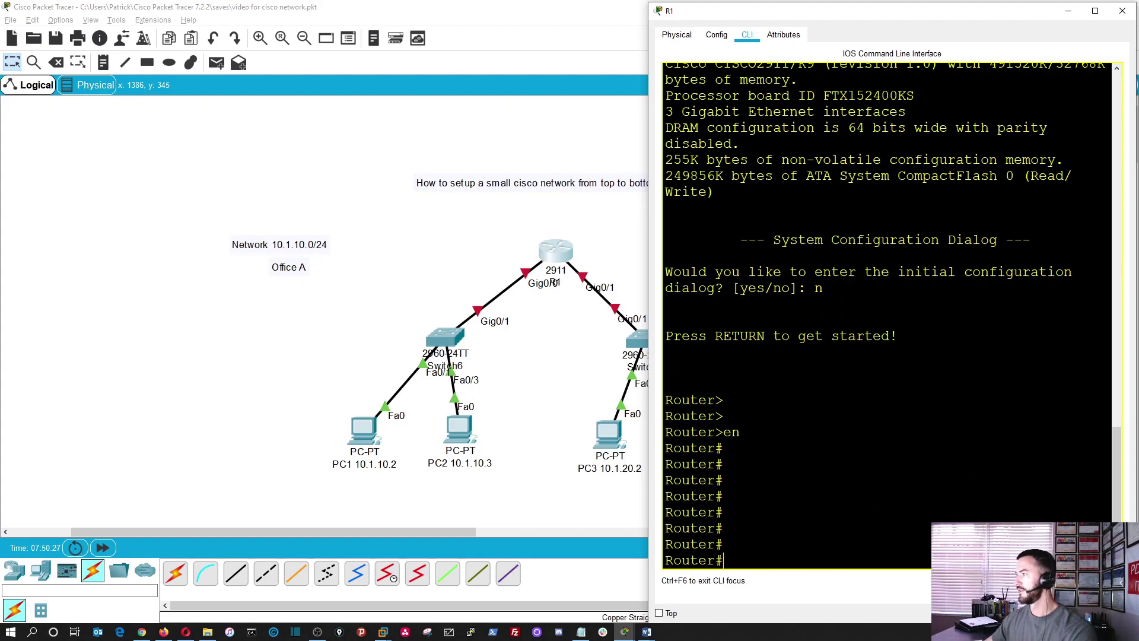
drag(734, 19, 669, 17)
double_click(670, 16)
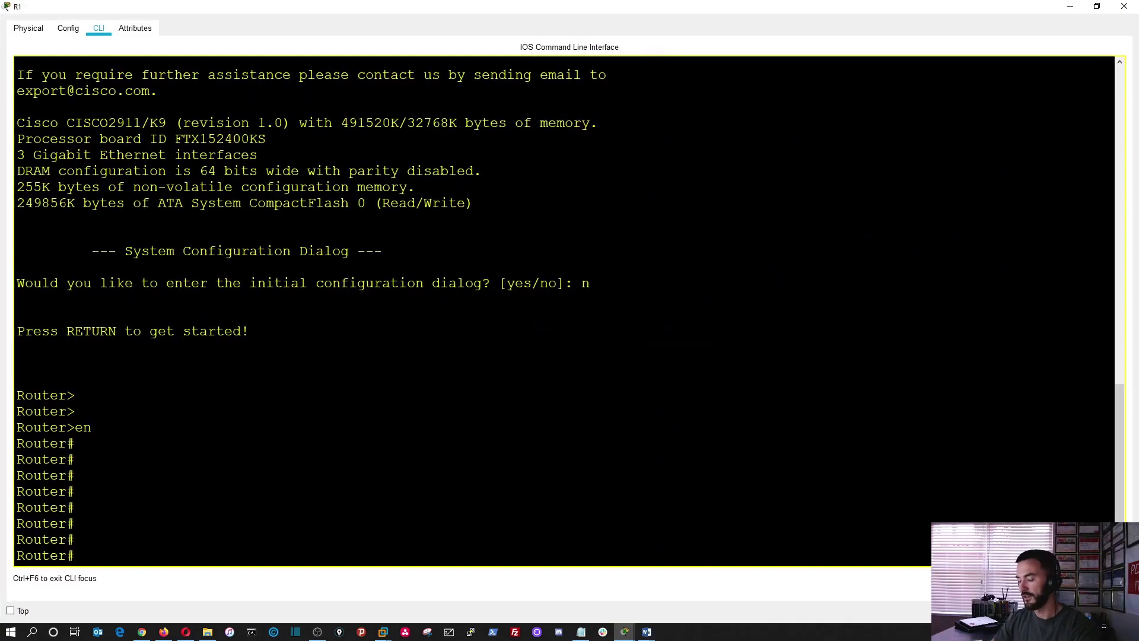
double_click(546, 13)
drag(616, 13, 332, 0)
double_click(660, 15)
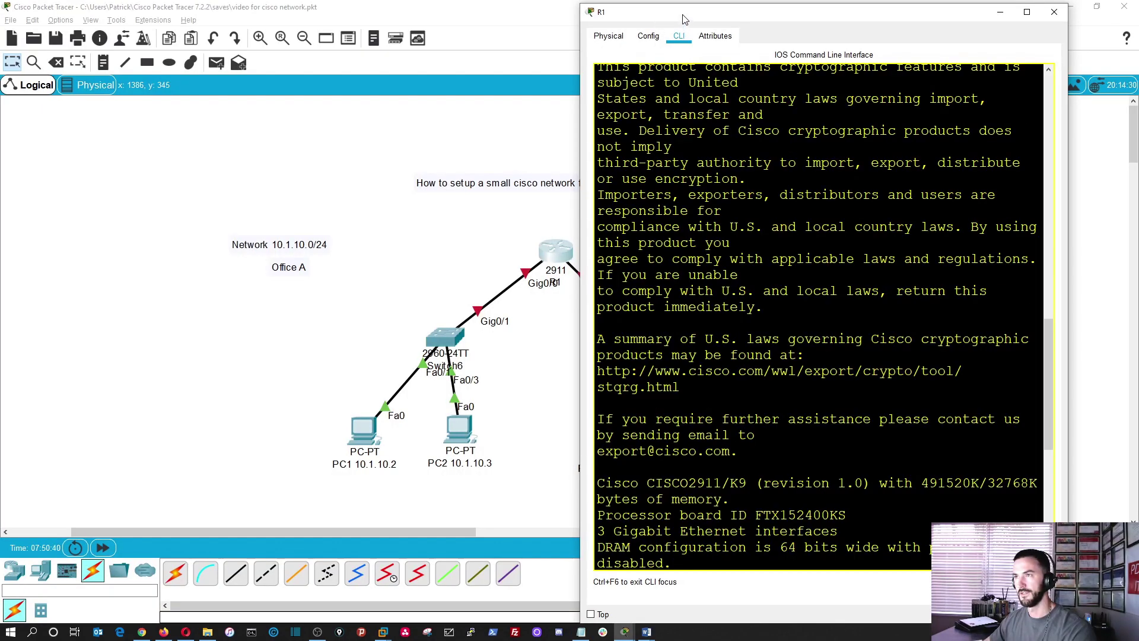
drag(682, 17, 318, 27)
drag(702, 318, 1091, 317)
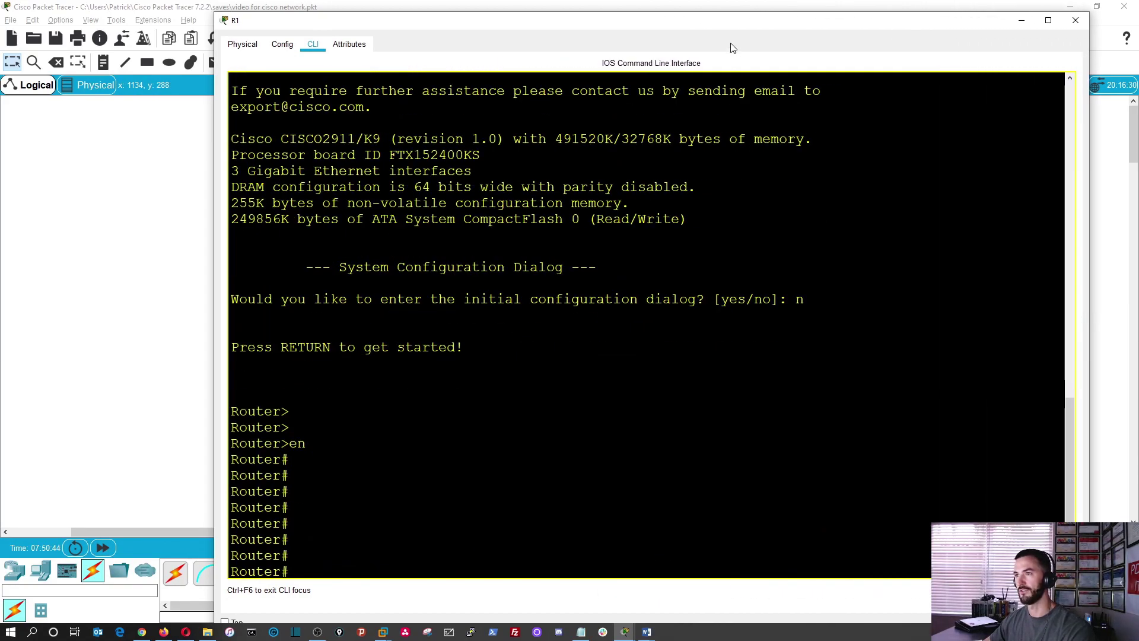
drag(720, 26, 767, 15)
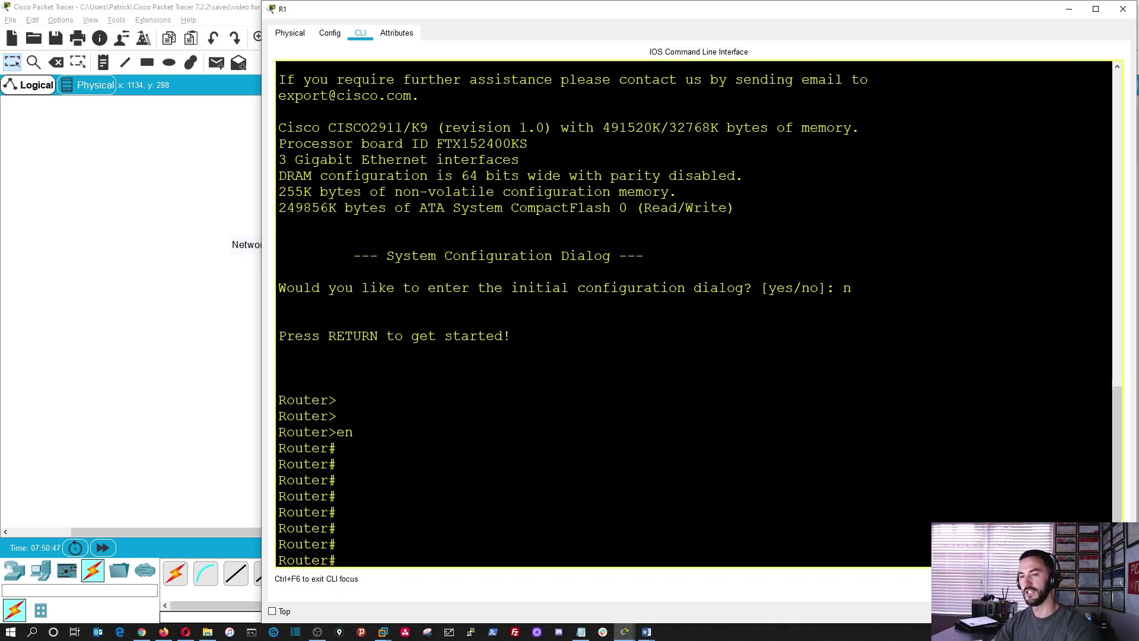
- Run show ip interface brief on R1, then close the router window
key(Return)
key(Return)
key(Return)
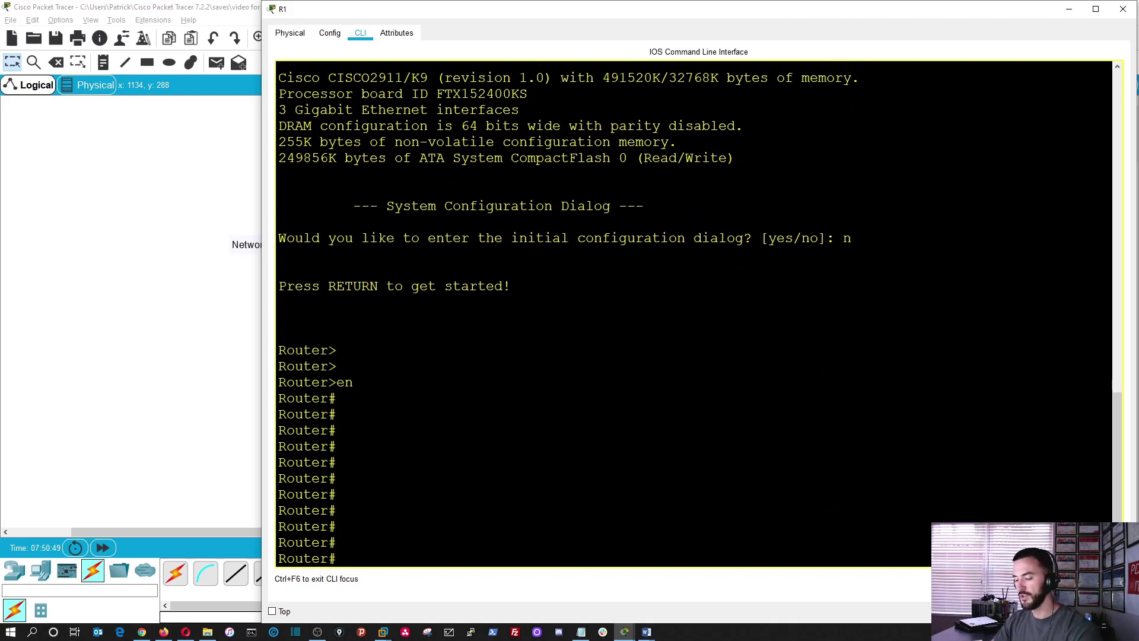
text(show ip inter)
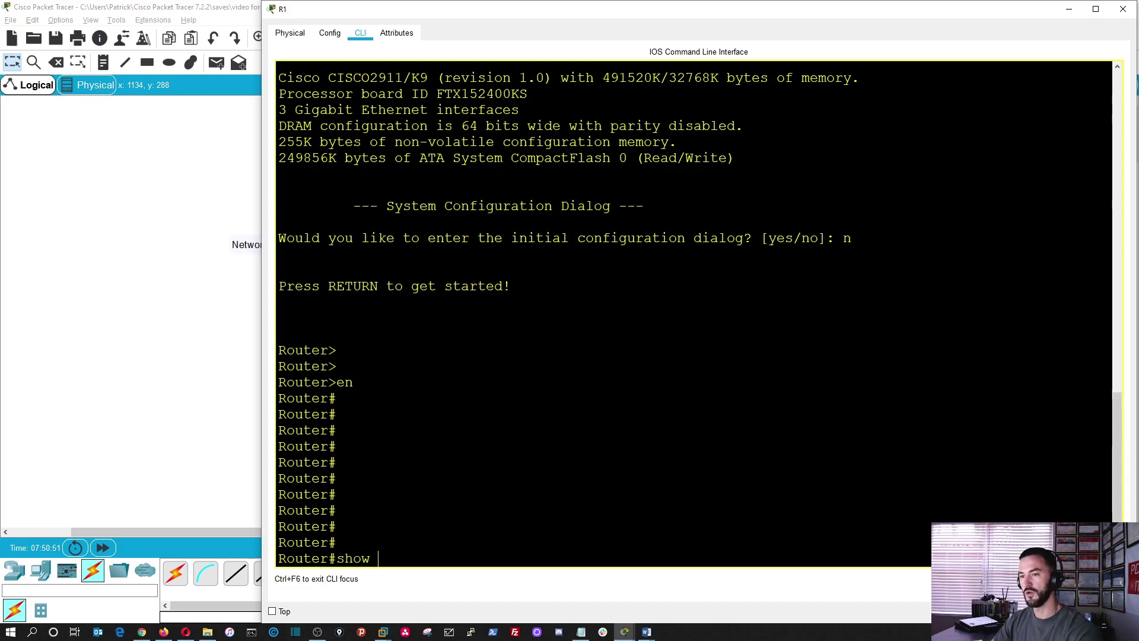
key(Tab)
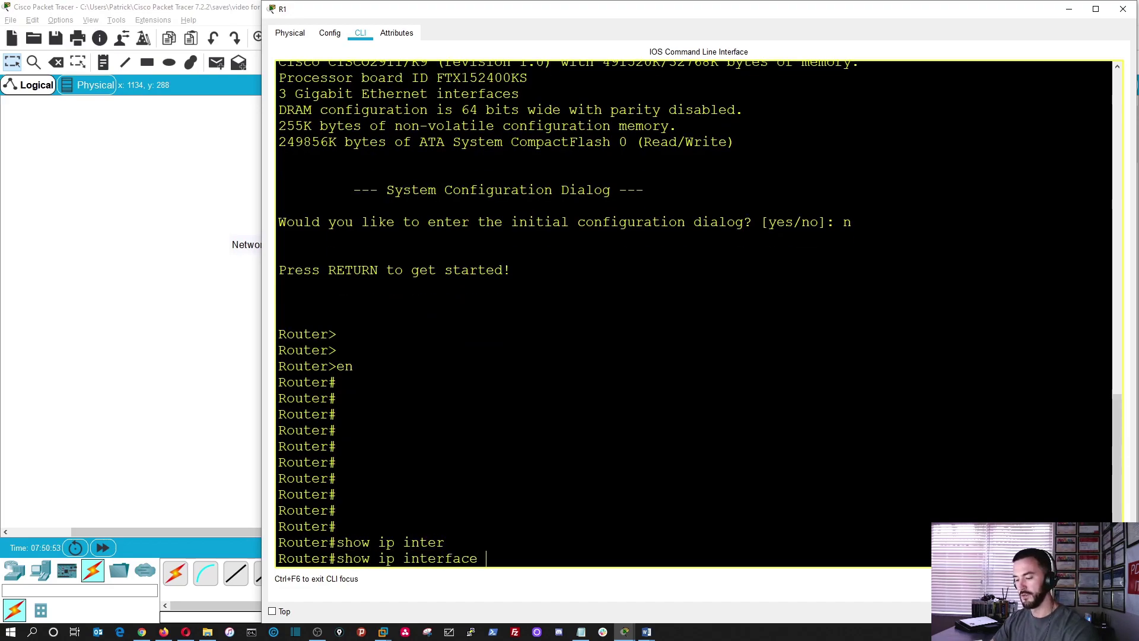
text(br)
key(Tab)
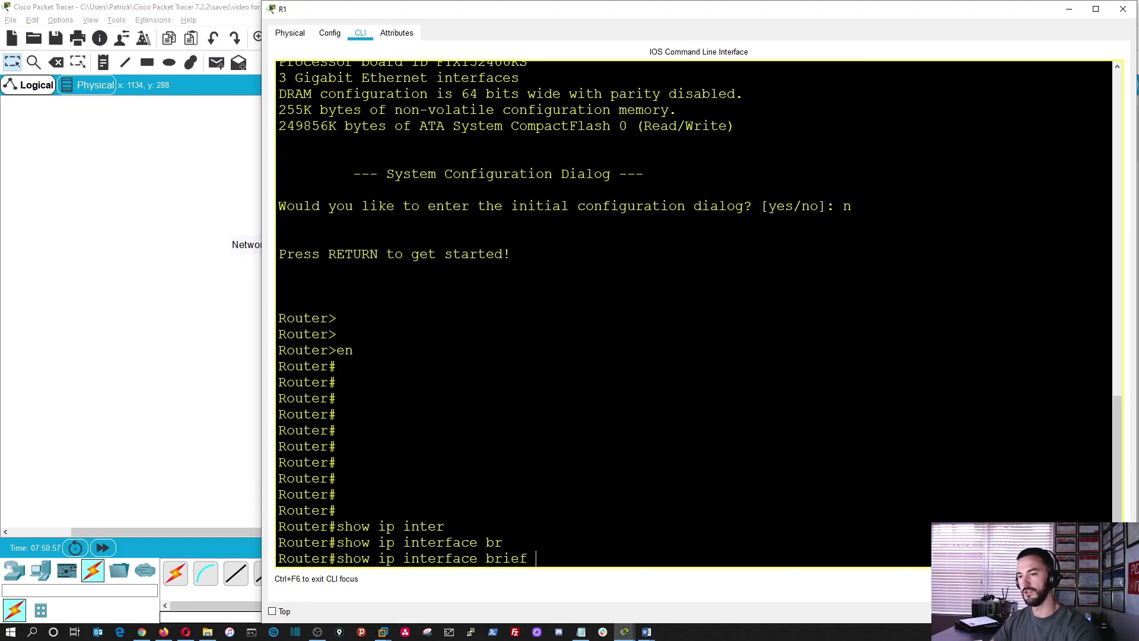
key(Return)
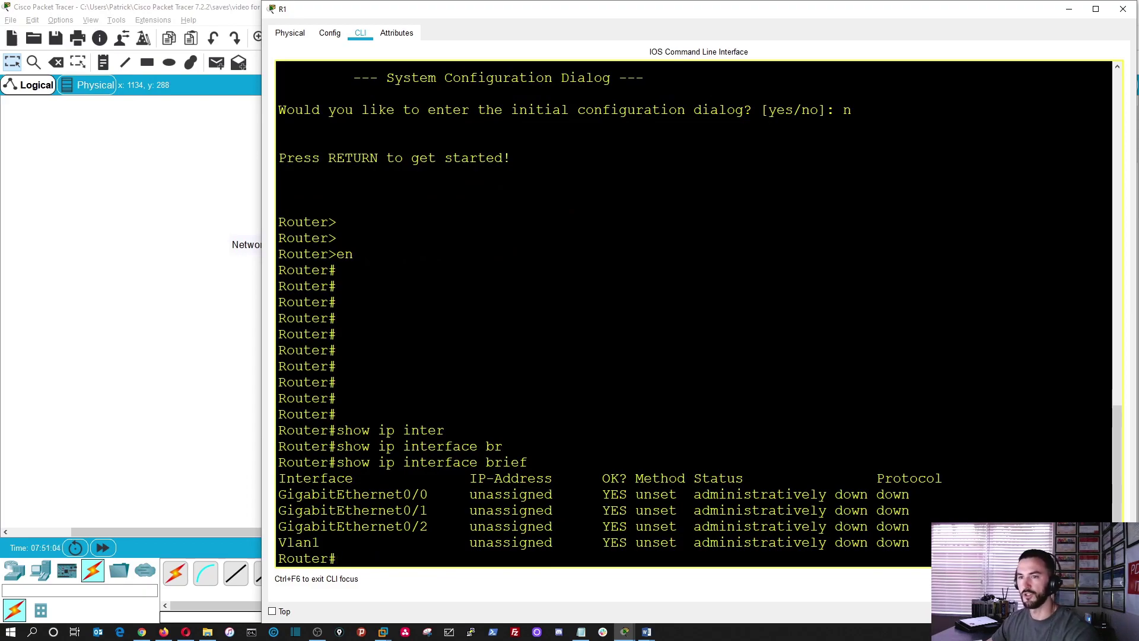
key(alt+F4)
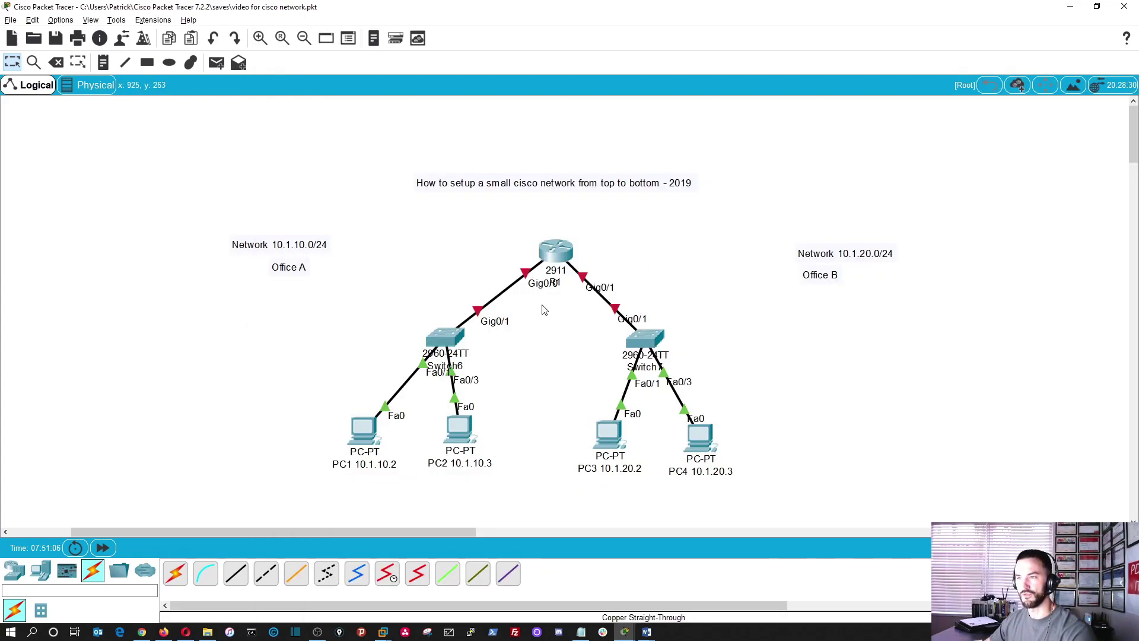
- In PC1's command prompt run ipconfig and ping 10.1.10.1, then minimize PC1
click(363, 442)
click(657, 156)
drag(669, 102, 819, 101)
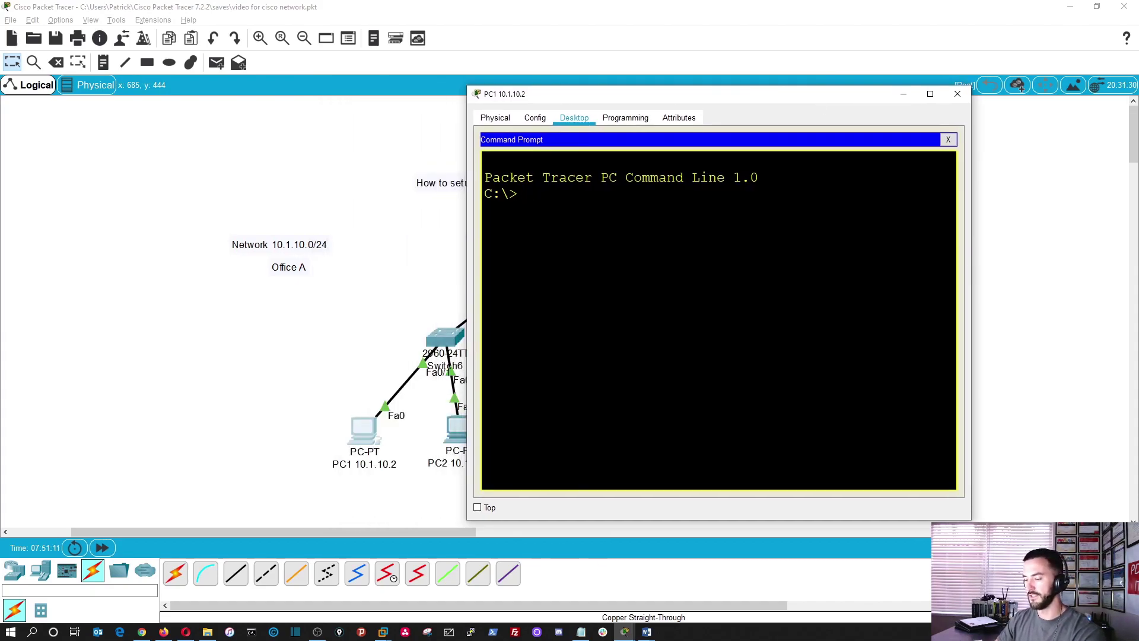
text(ipconfig)
key(Return)
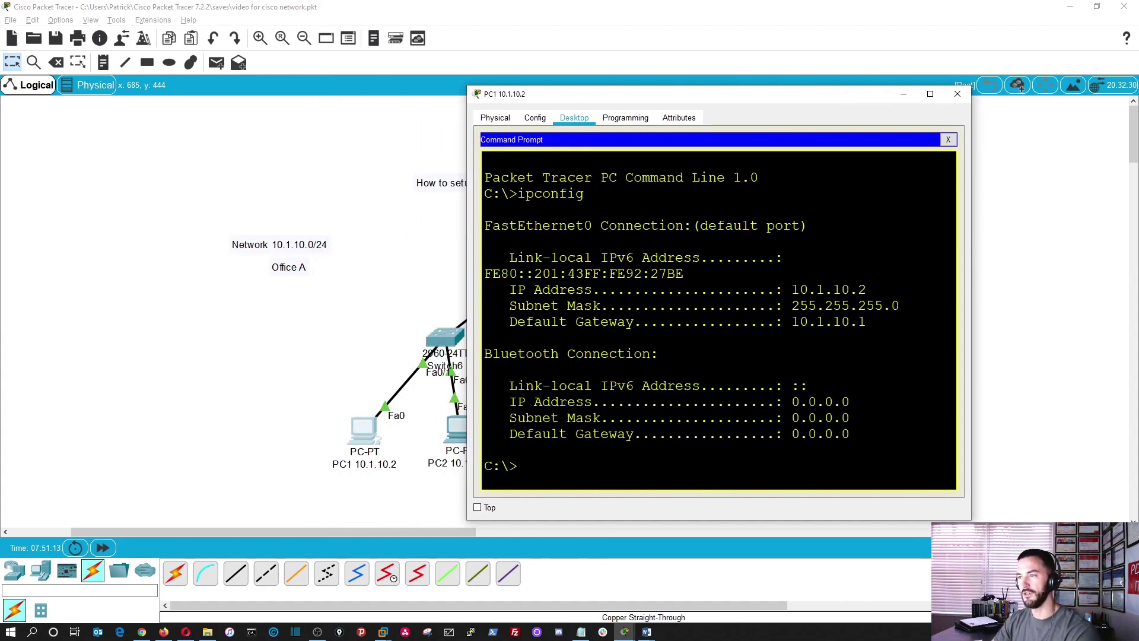
text(ping 10.1.10.1)
key(Return)
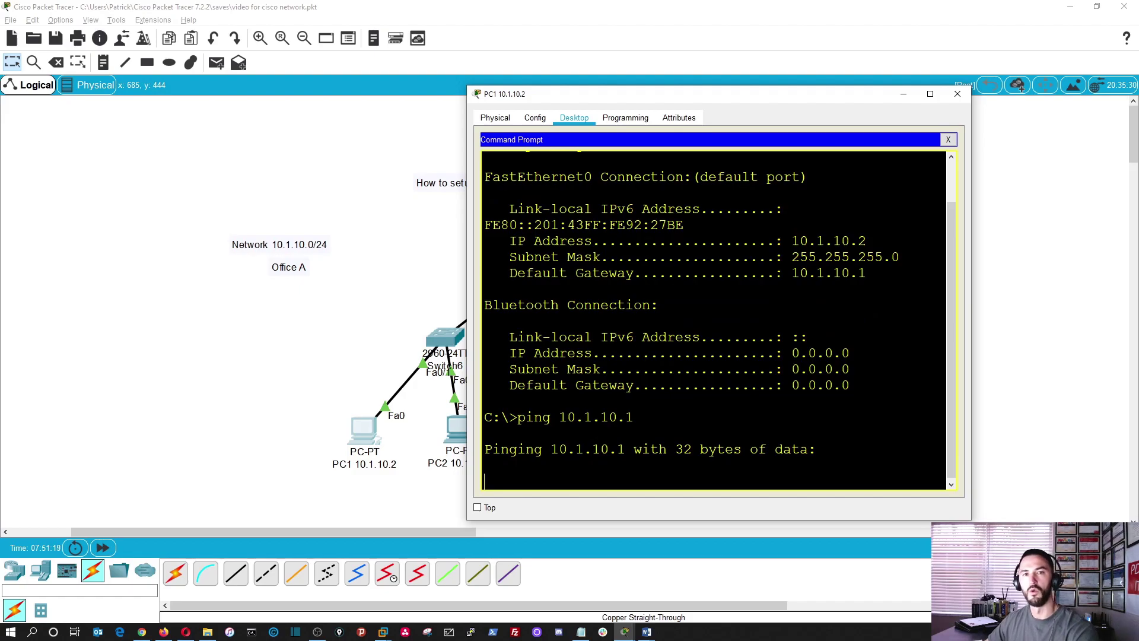
click(903, 95)
- On R1's console, enter global configuration, then interface GigabitEthernet 0/0 configuration mode
click(560, 254)
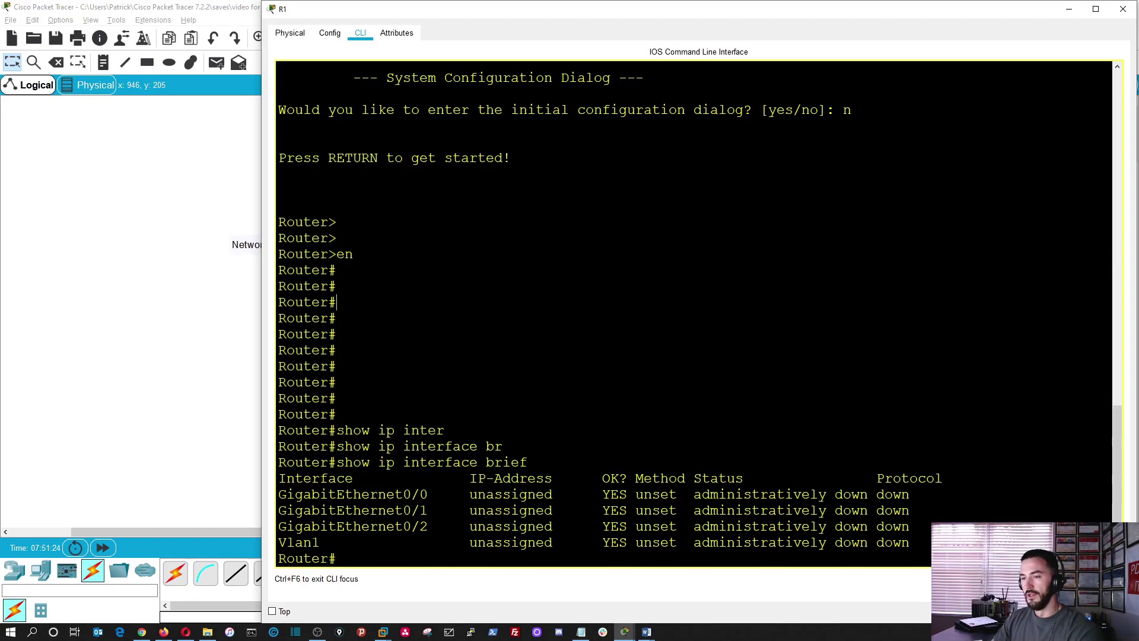
text(config t)
key(Return)
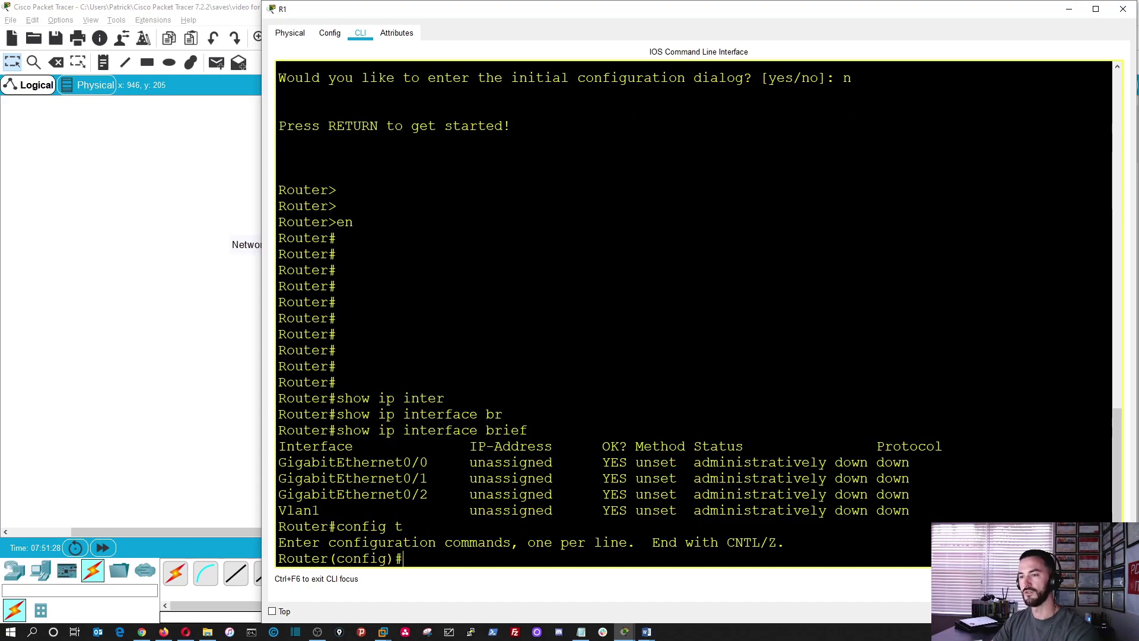
text(inter)
key(Tab)
key(BackSpace)
key(Tab)
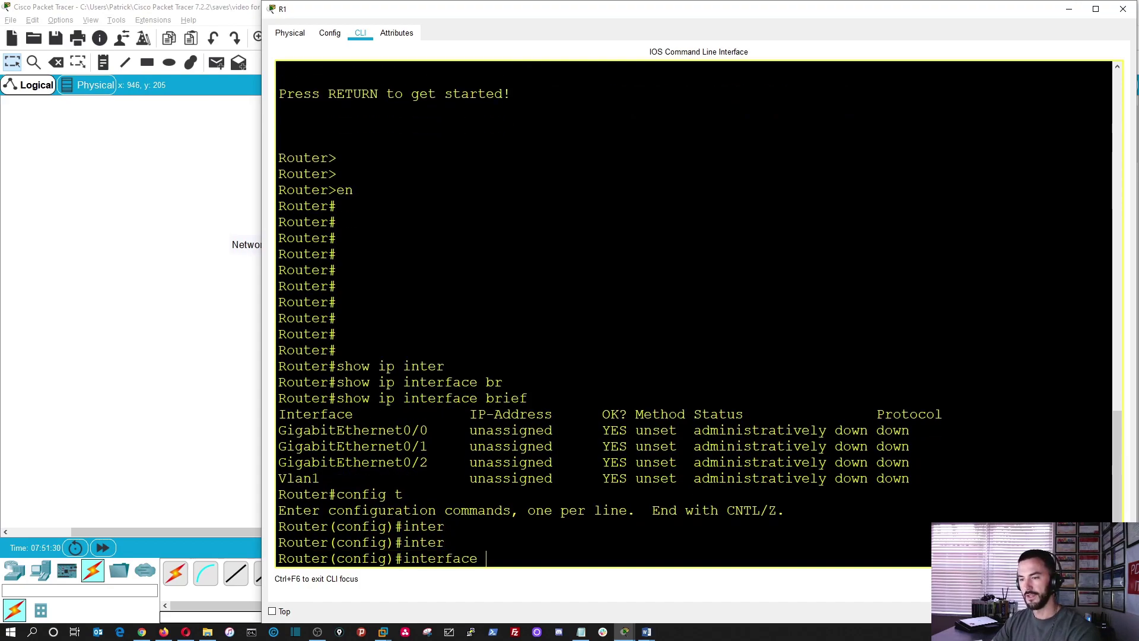
text(gig)
key(Tab)
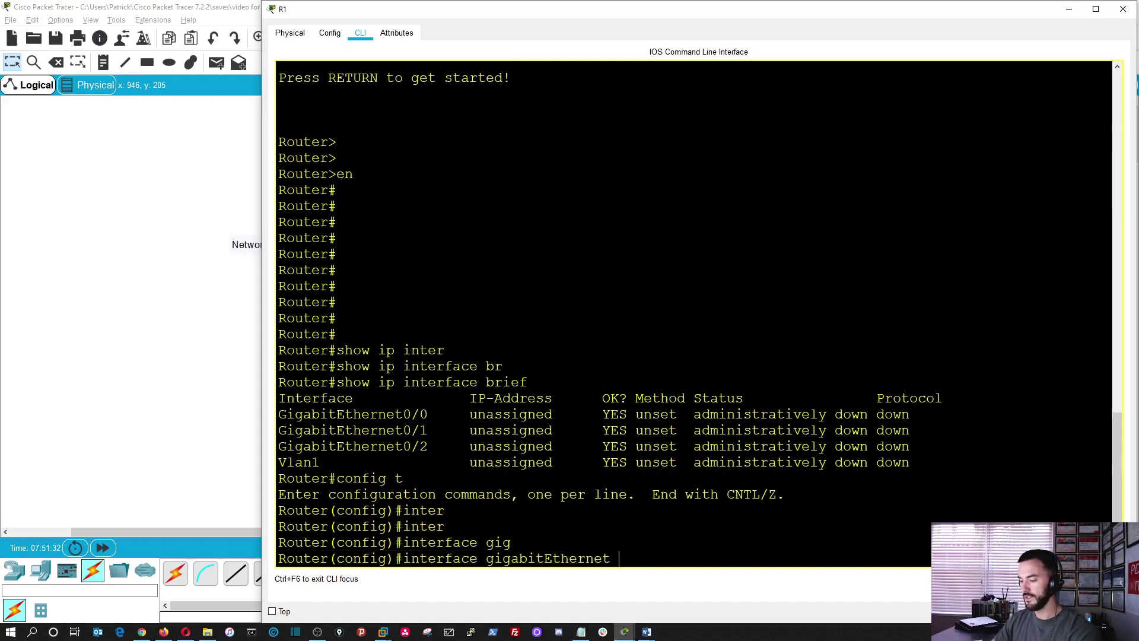
text(0/)
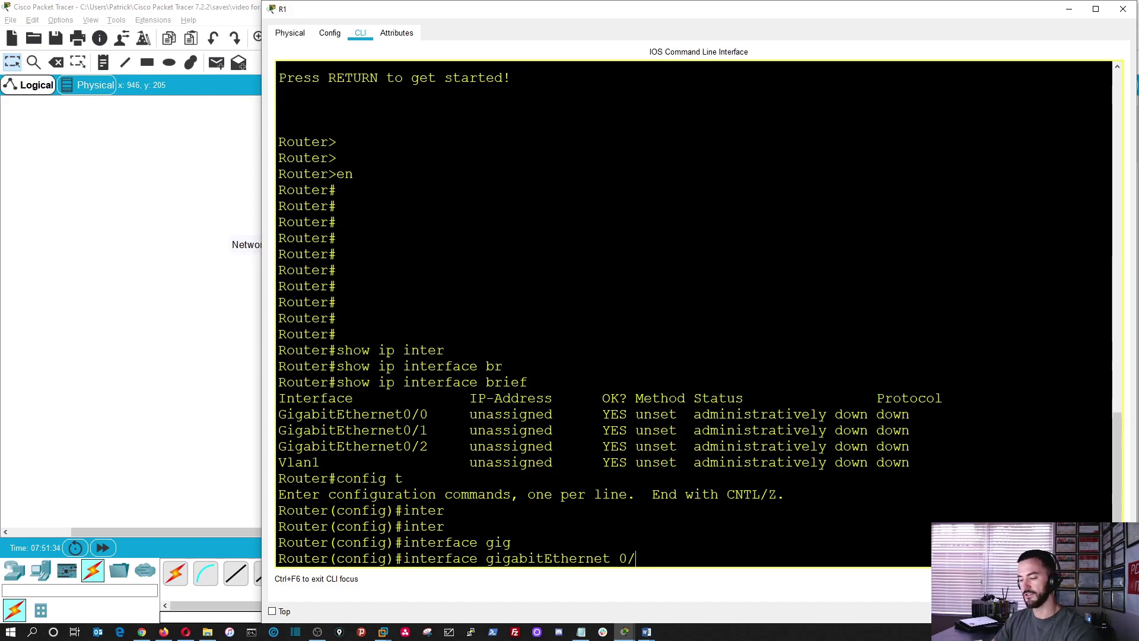
text(10)
key(Return)
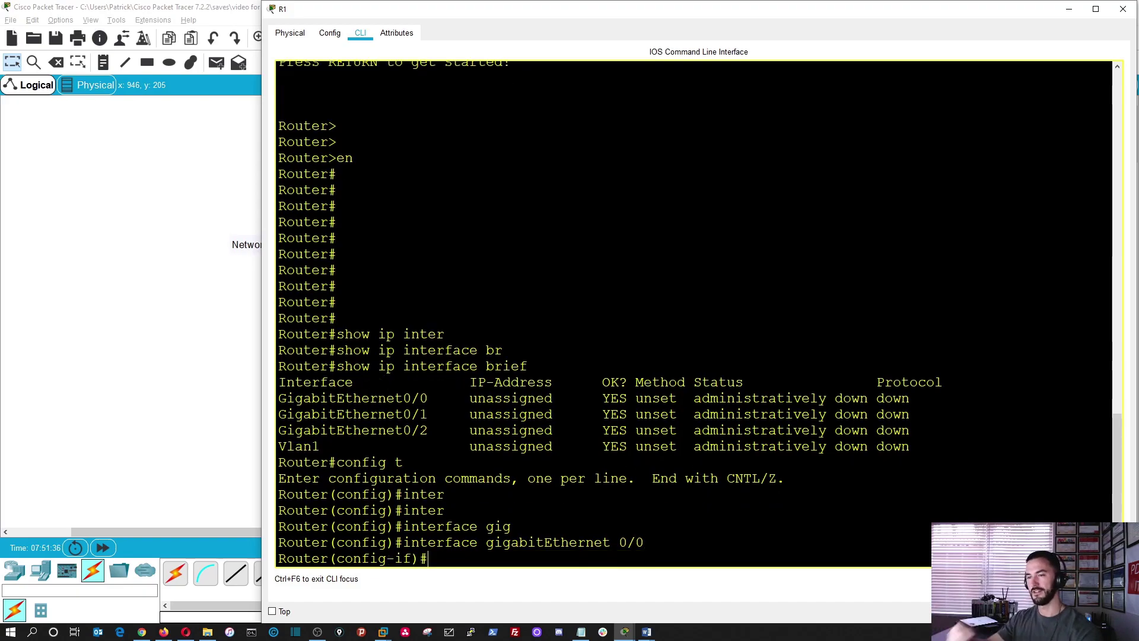
- Move router R1 higher above the switches in the topology
click(225, 296)
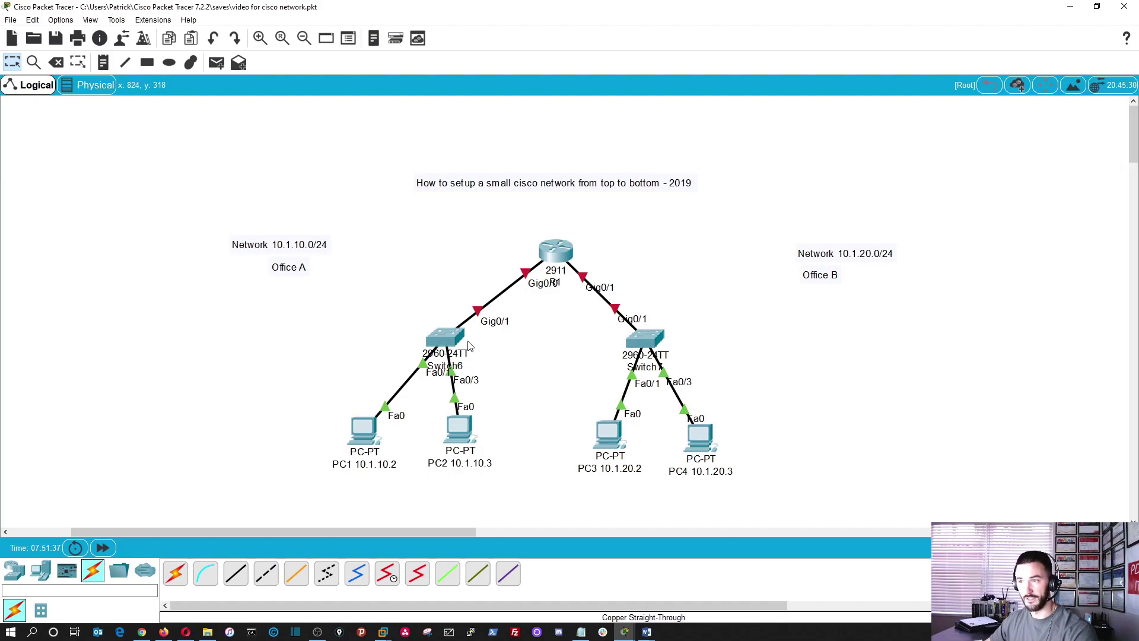
click(553, 287)
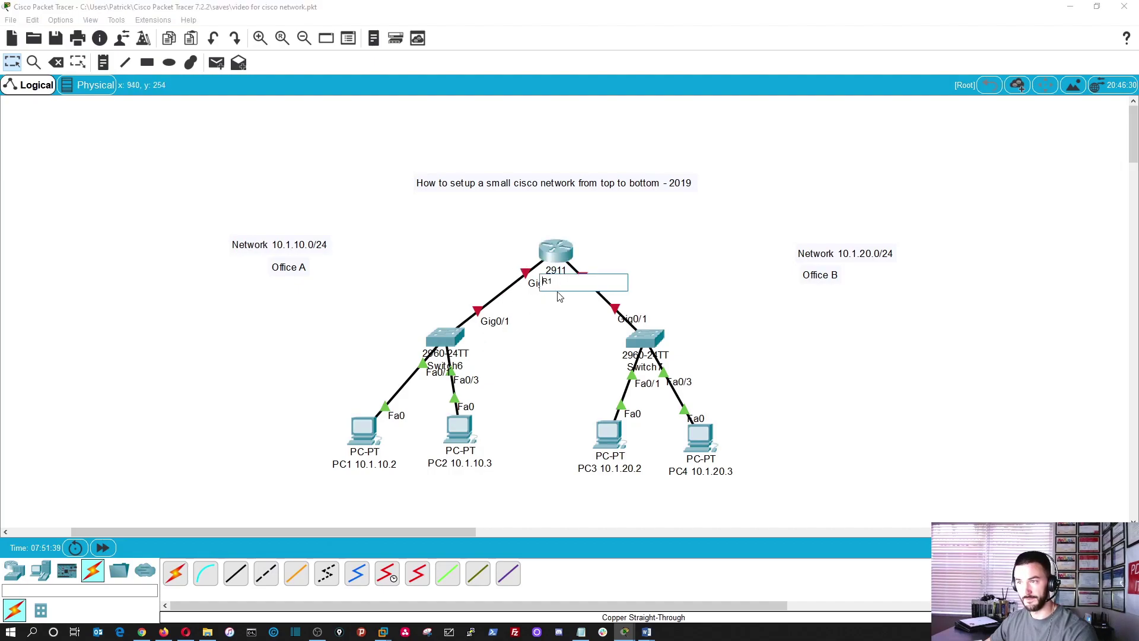
click(557, 259)
click(212, 358)
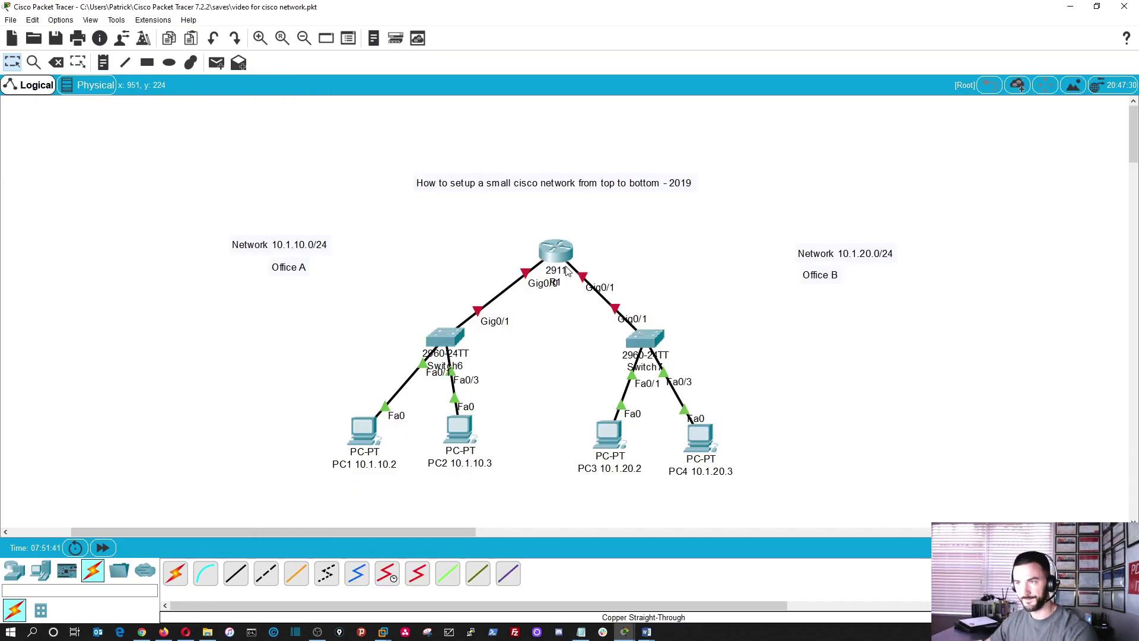
drag(554, 287, 538, 245)
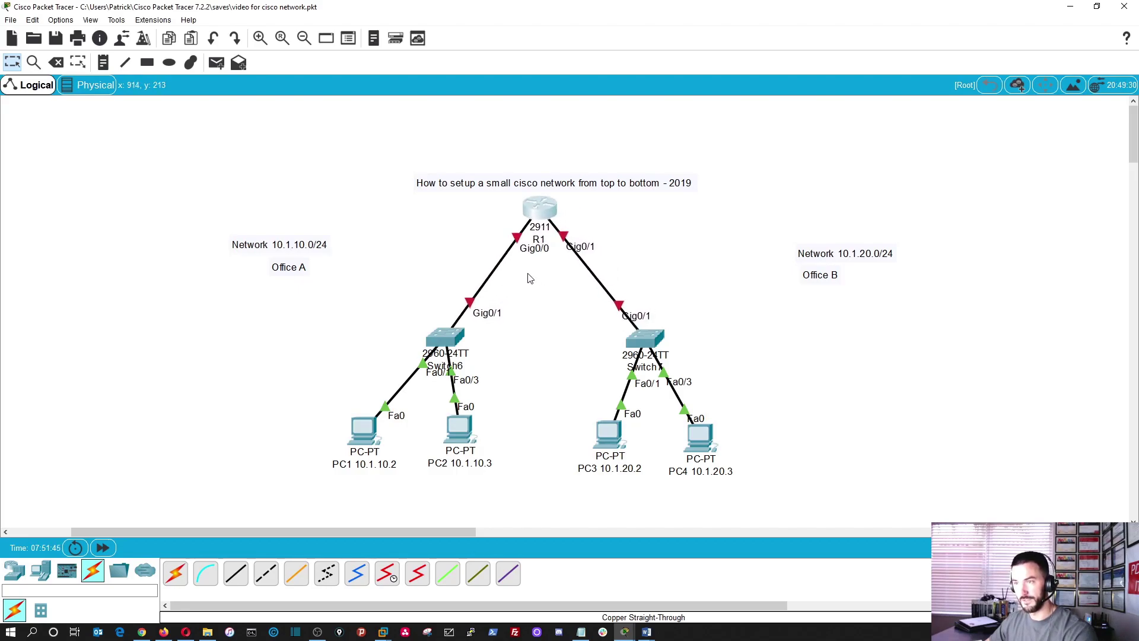
key(alt+Tab)
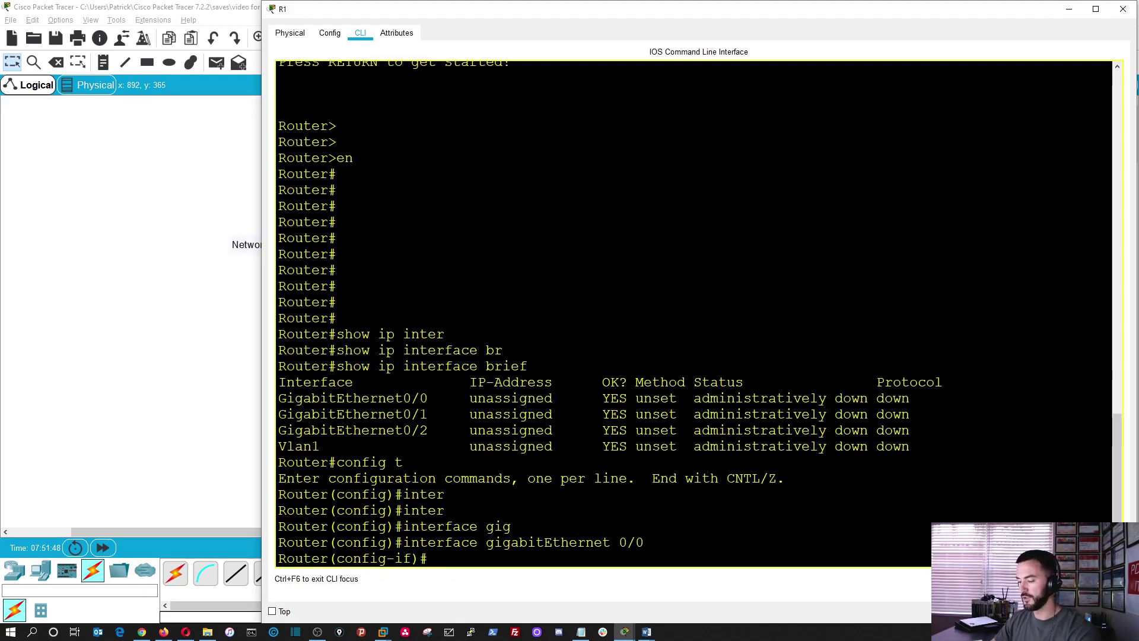
- Assign 10.1.10.1 255.255.255.0 to R1's GigabitEthernet 0/0
text(?)
key(space)
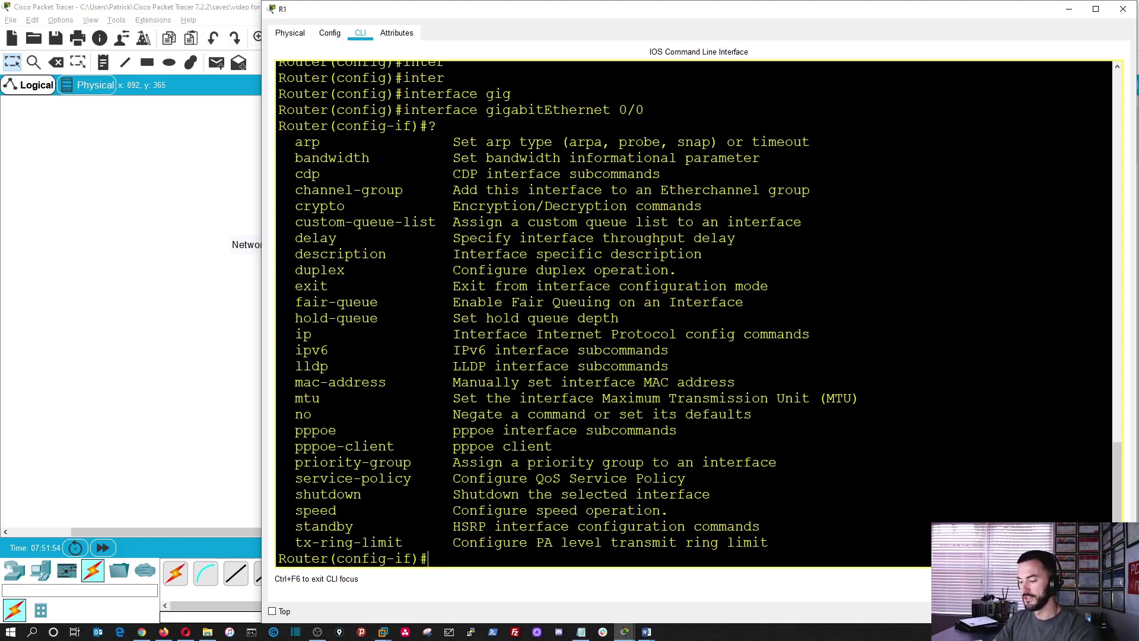
text(ip add)
key(Tab)
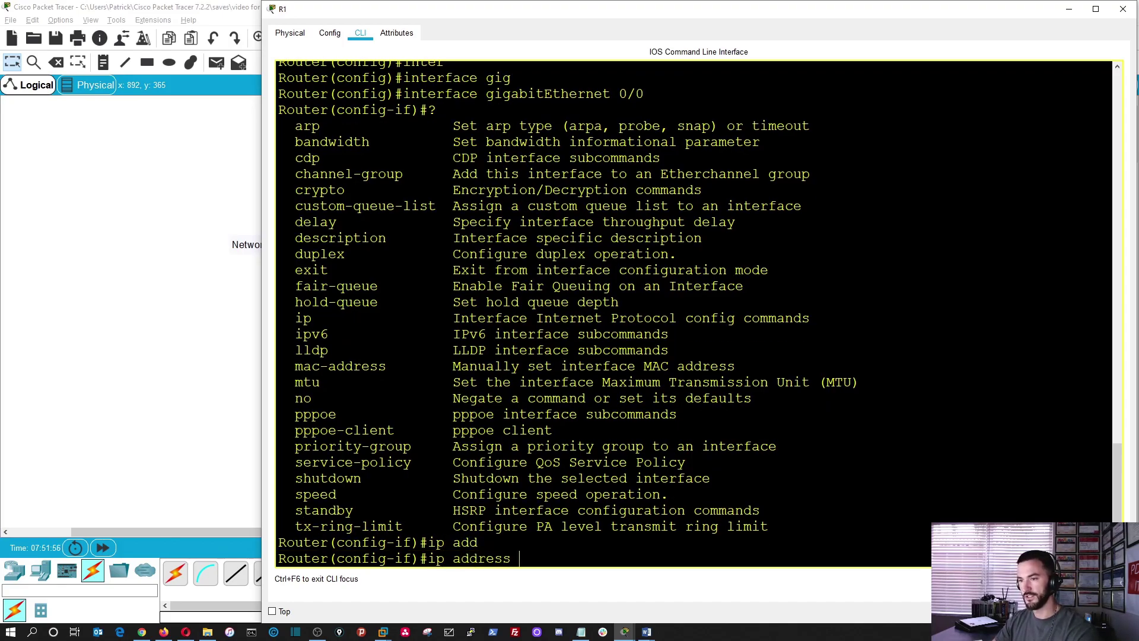
text(10.1.10.1 )
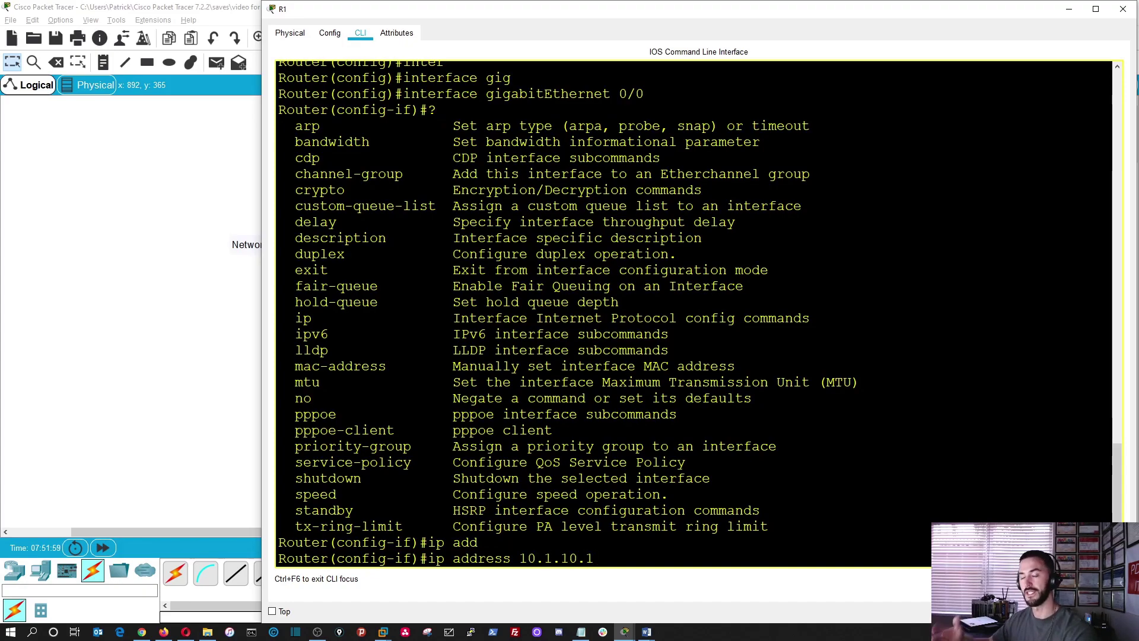
text(255.25)
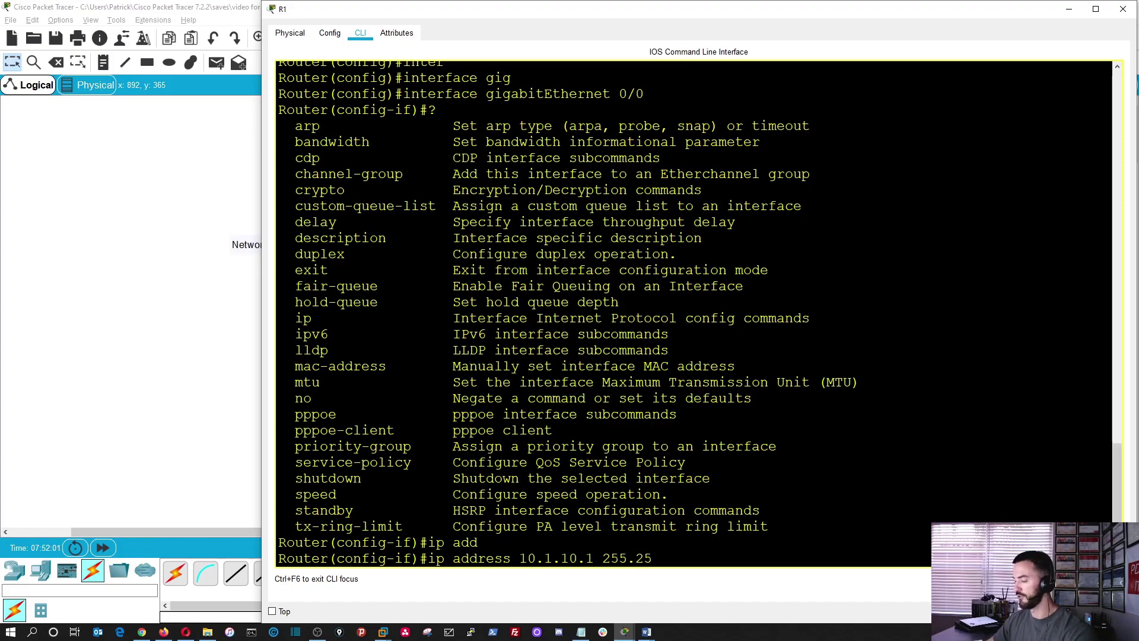
text(5.255.0)
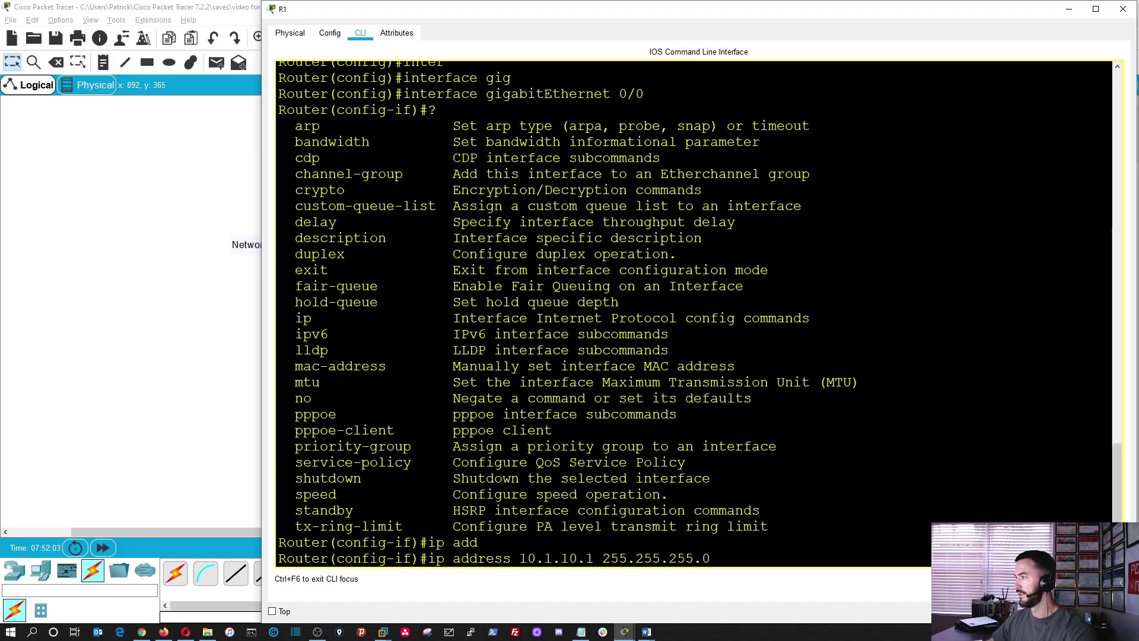
key(Return)
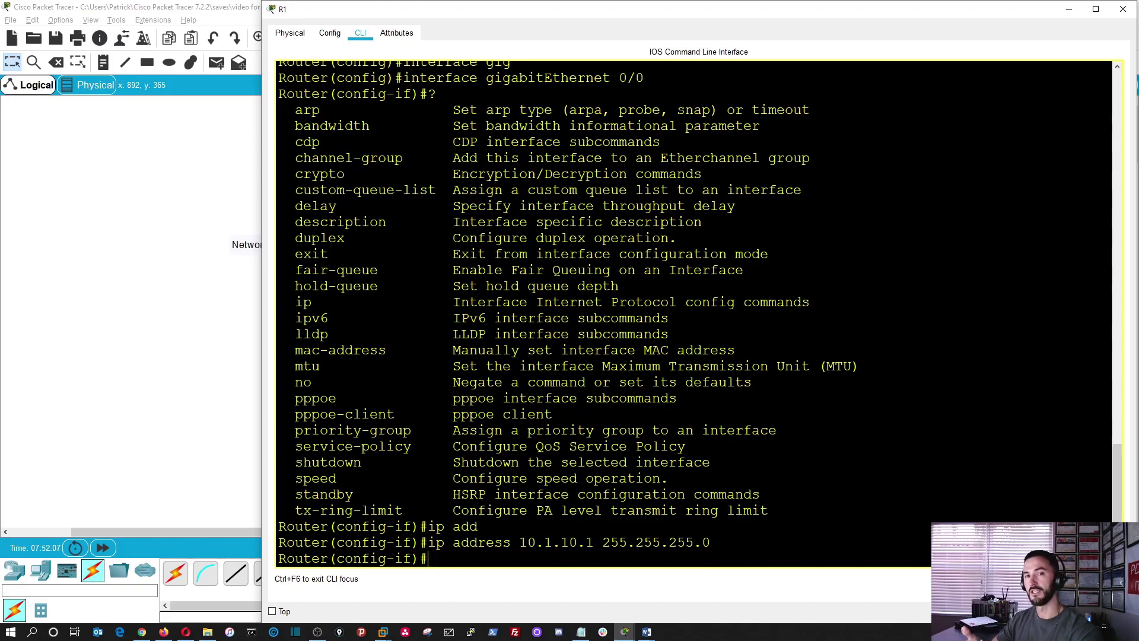
- Enable the interface with no shutdown and return to the topology
text(no ?)
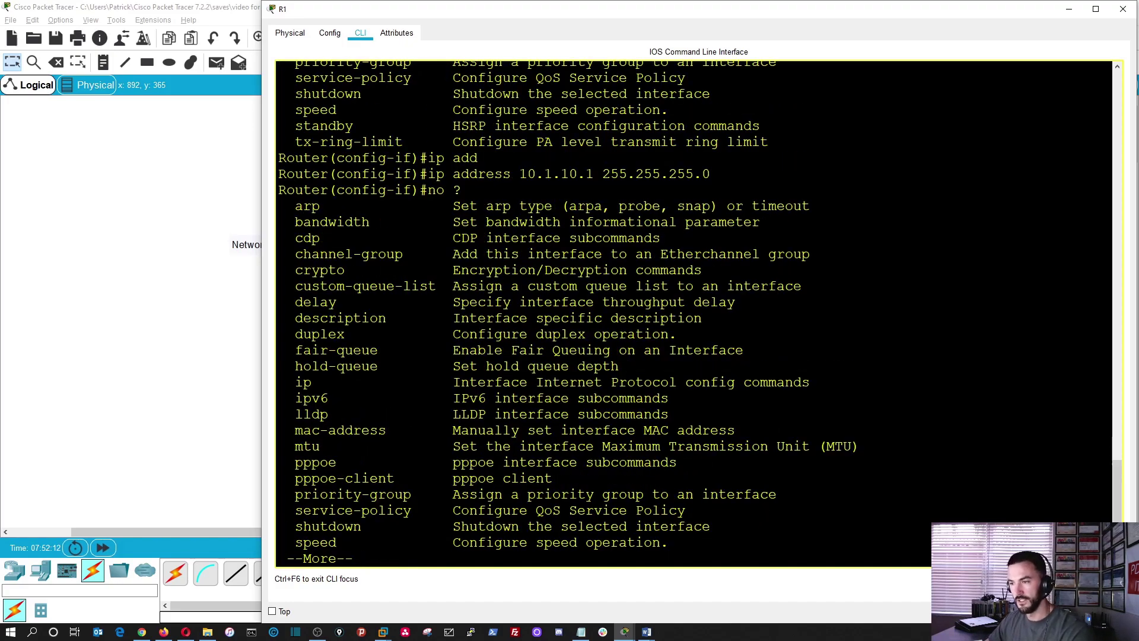
drag(711, 526, 339, 527)
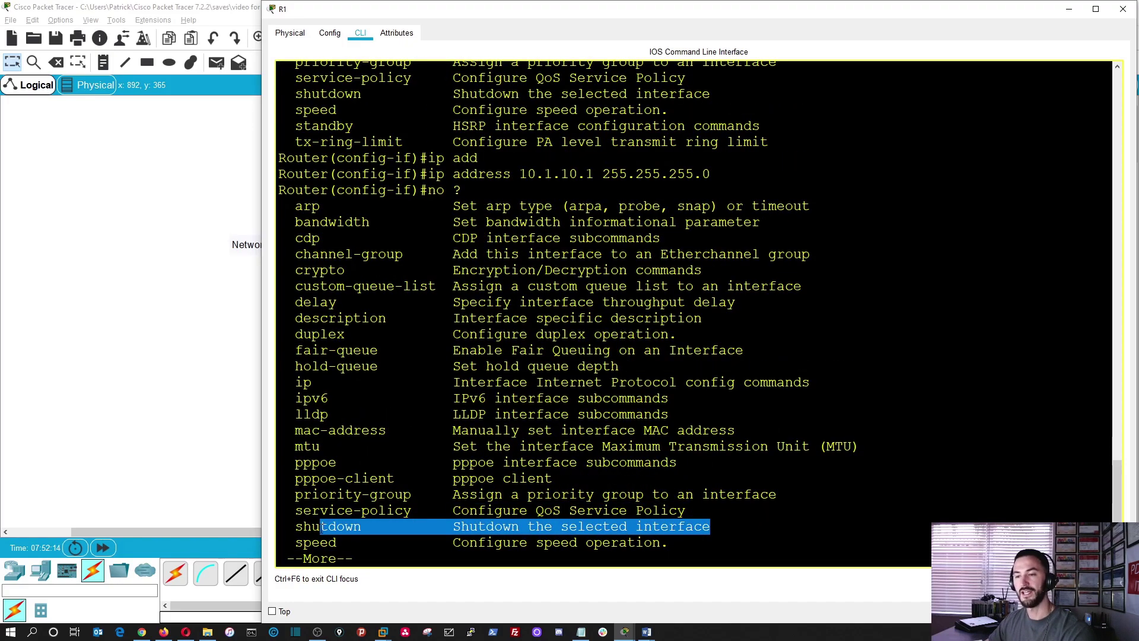
click(520, 528)
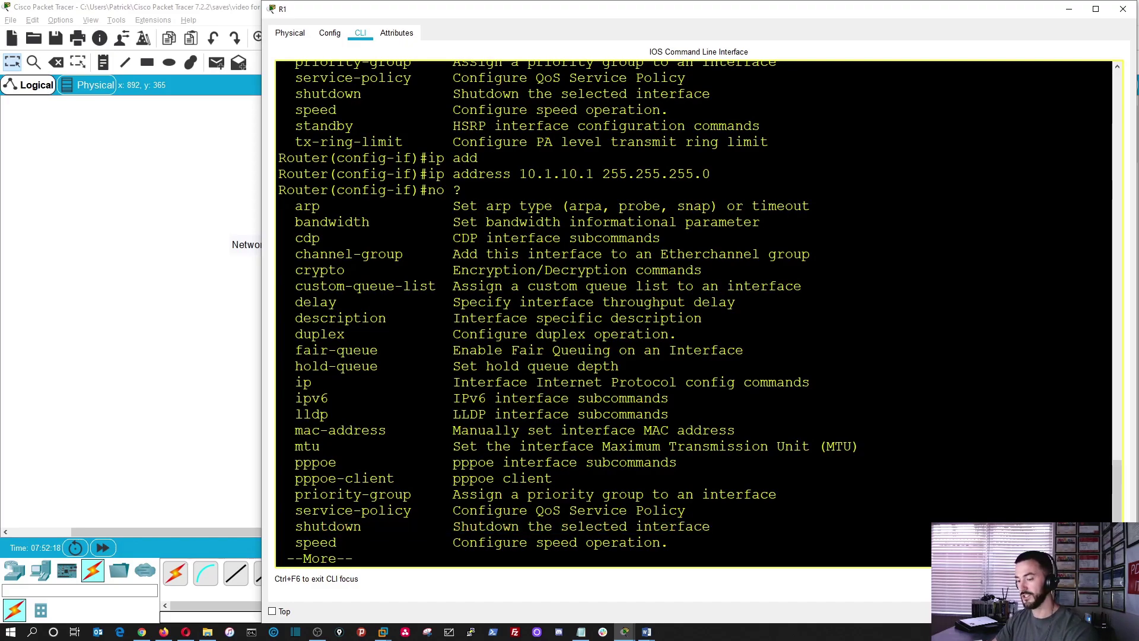
key(Return)
text(shu)
key(Tab)
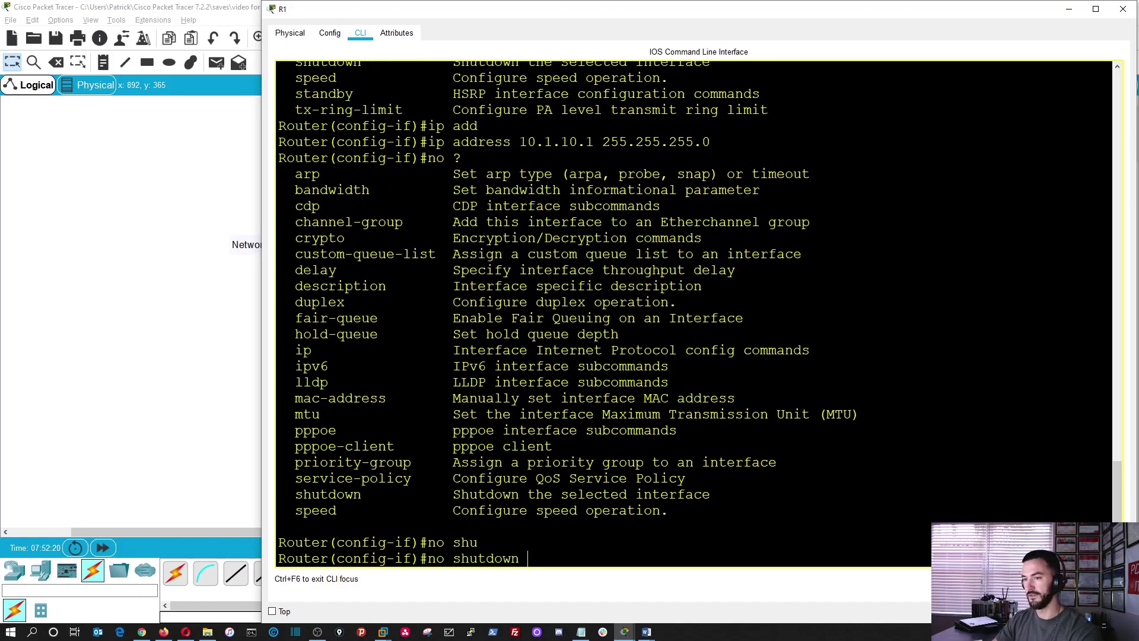
key(Return)
click(196, 379)
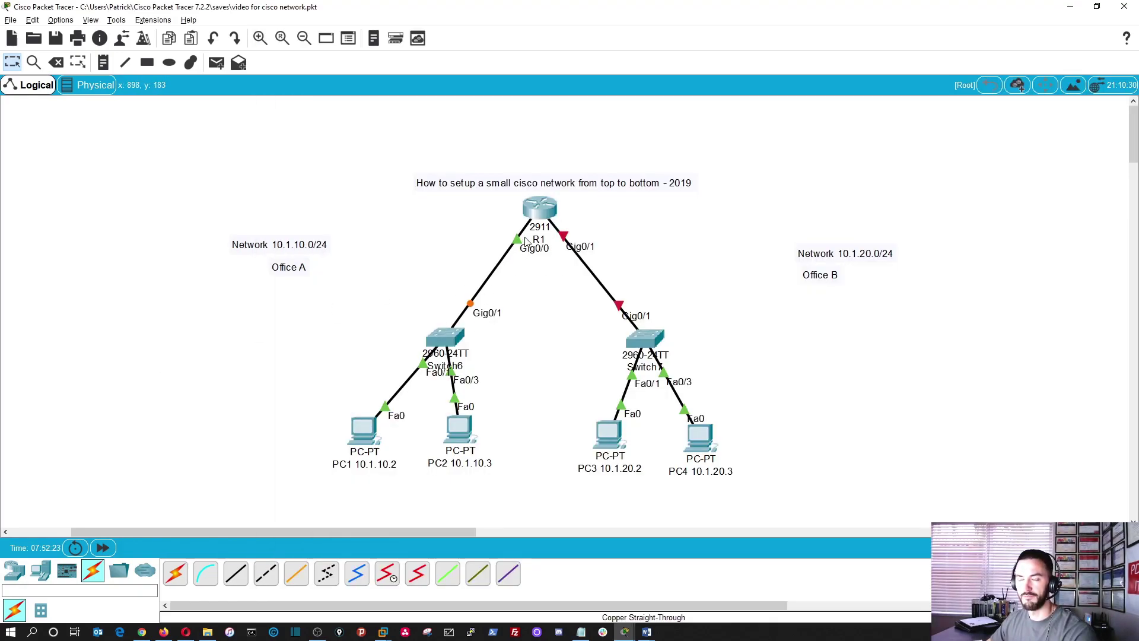
- Open Switch6's CLI in an enlarged window, enter enable mode, and run show spanning-tree
click(451, 339)
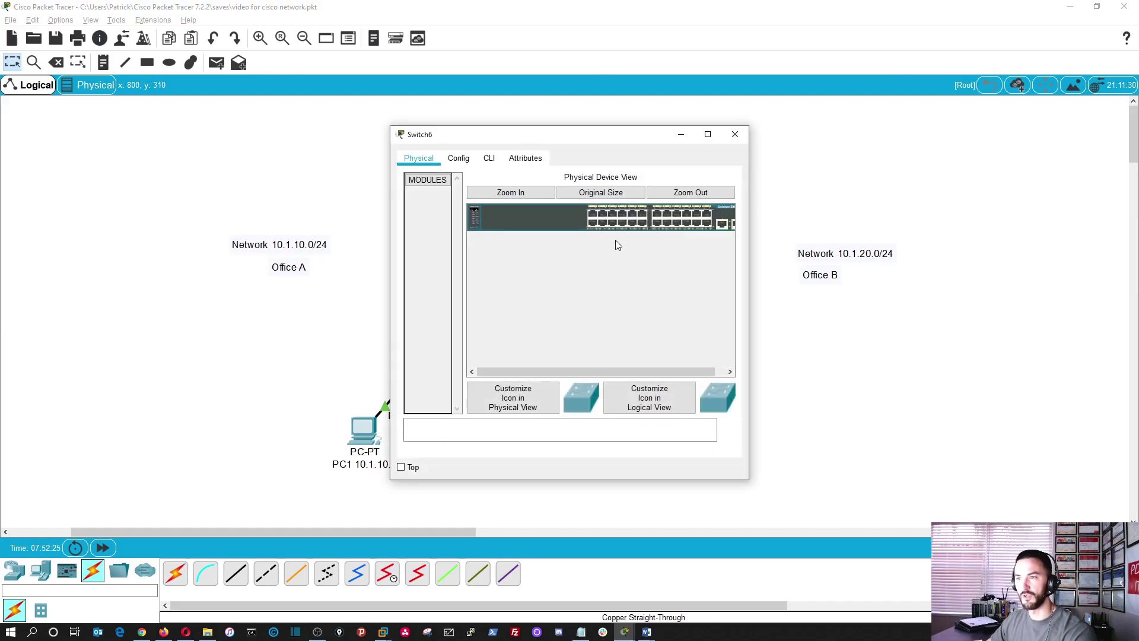
click(489, 158)
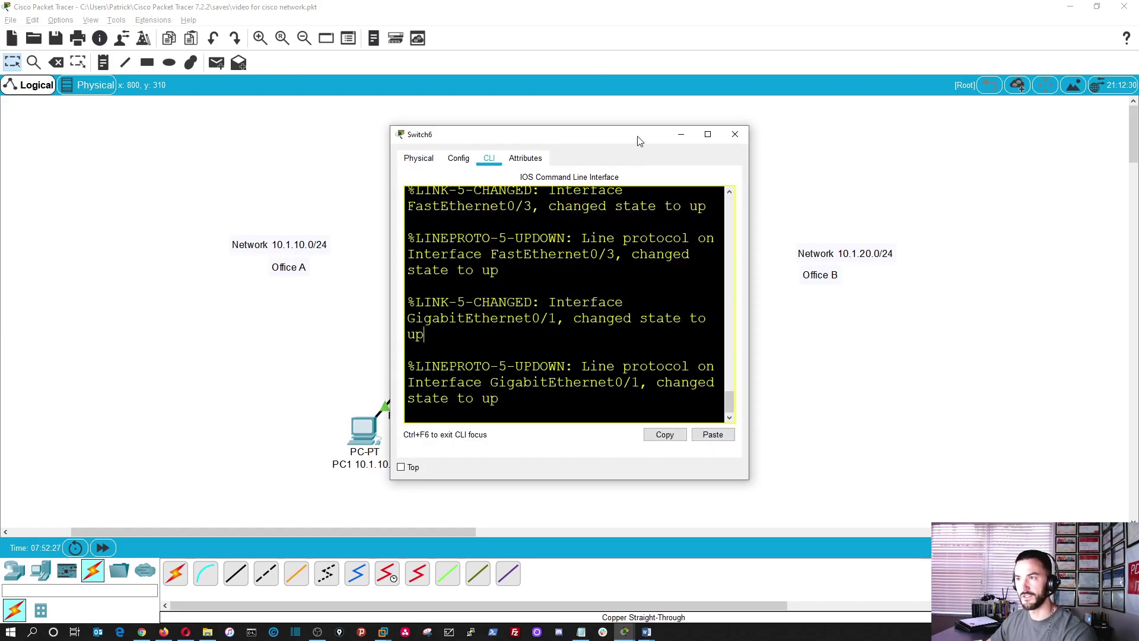
drag(638, 141, 470, 39)
drag(579, 379, 1070, 608)
key(Return)
key(Return)
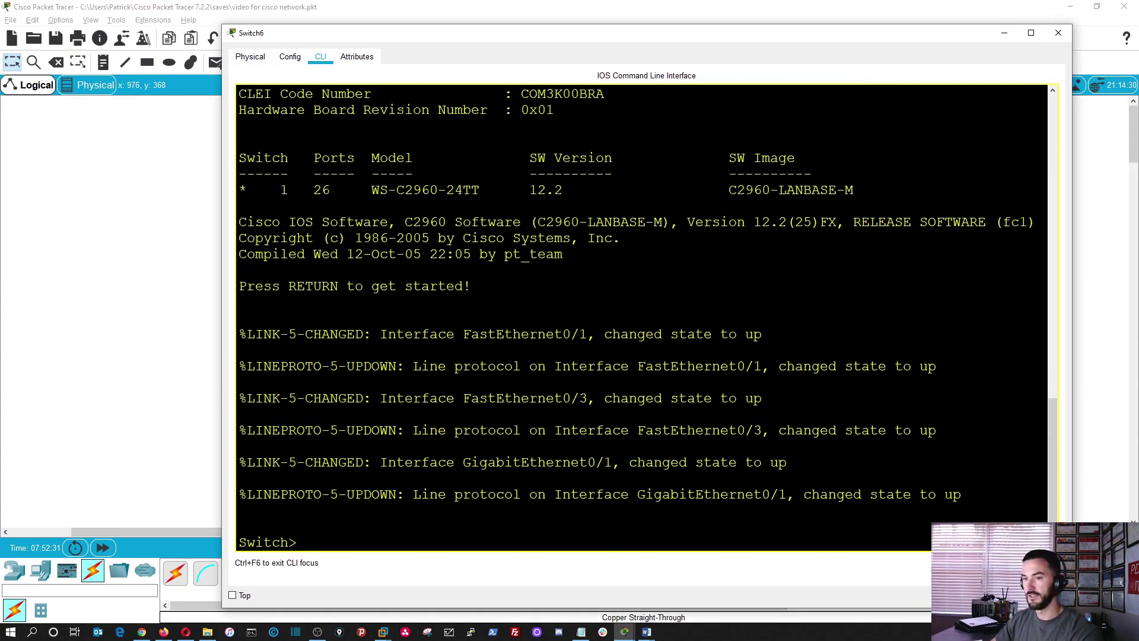
text(en)
key(Return)
key(Return)
text(show sp)
key(Tab)
key(Return)
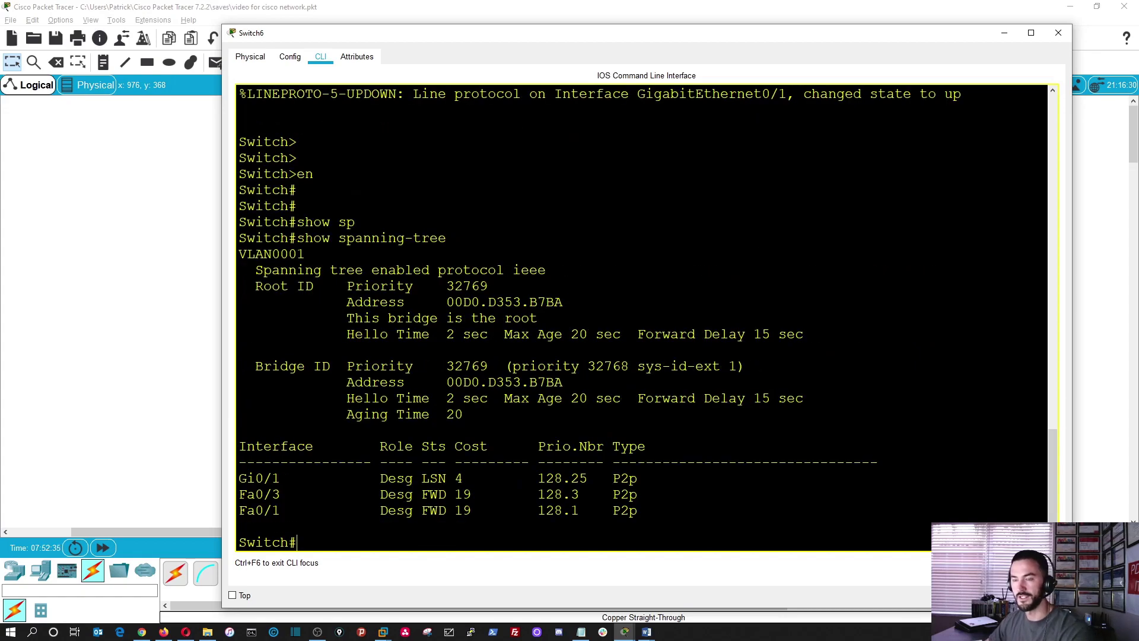
- Rerun show spanning-tree until Gi0/1 moves from LSN through LRN to Desg FWD
drag(422, 478, 472, 479)
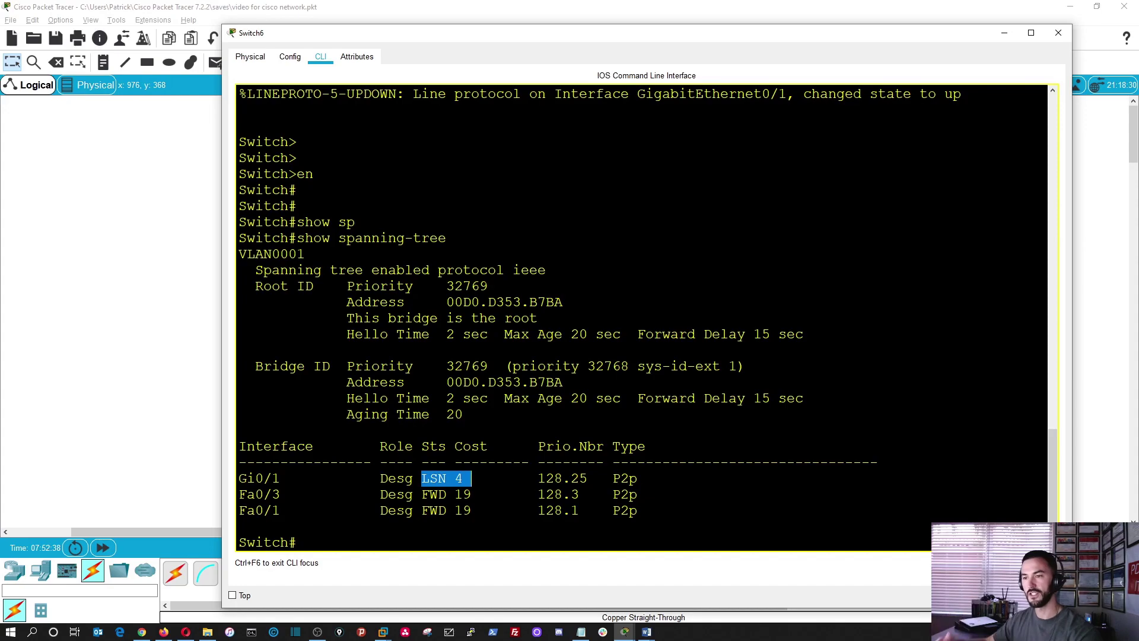
click(422, 478)
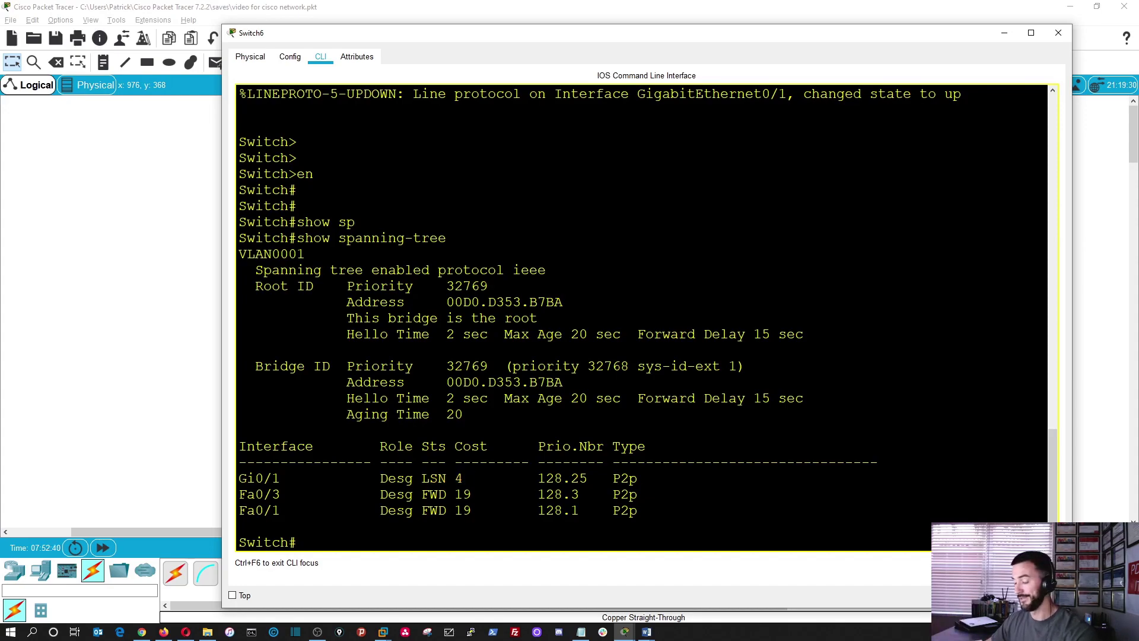
key(Up)
key(Return)
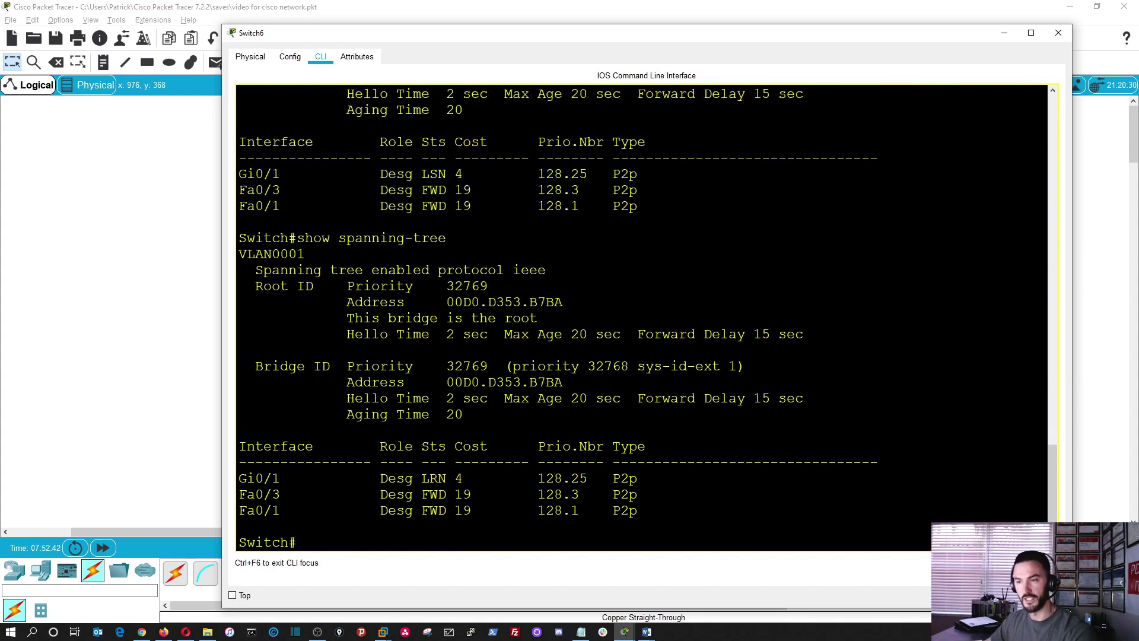
drag(422, 479, 454, 478)
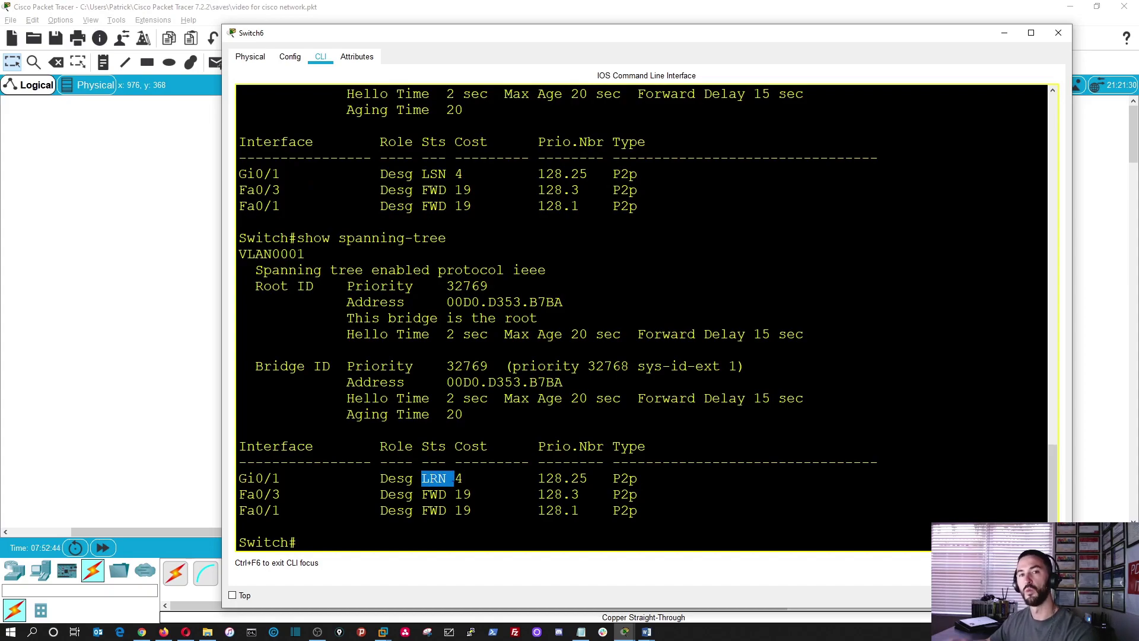
click(454, 478)
key(Up)
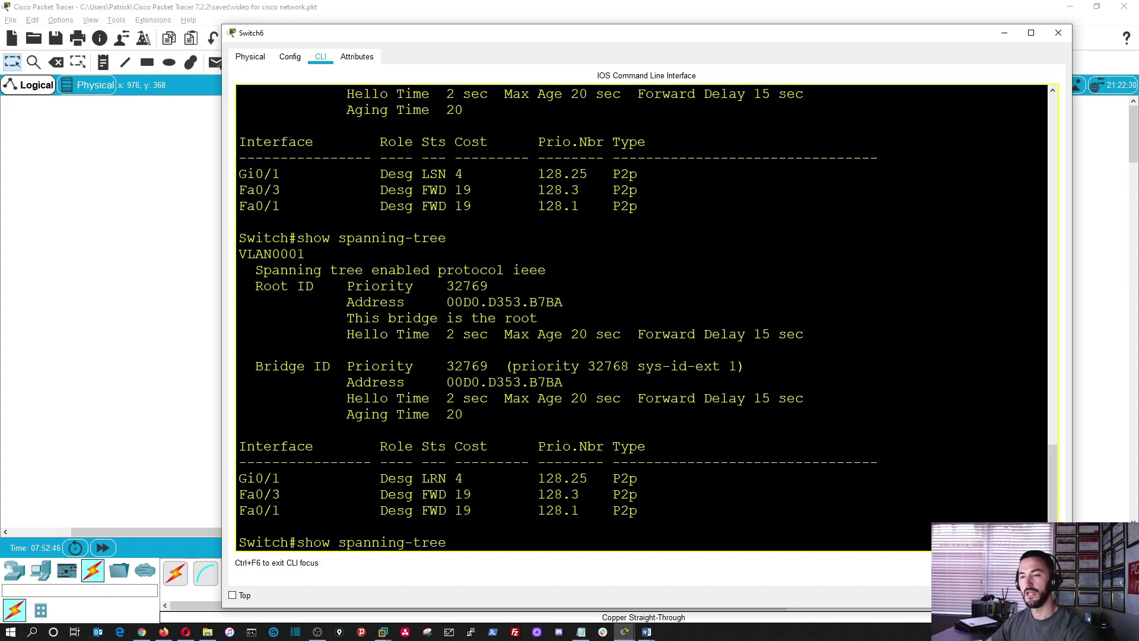
key(Down)
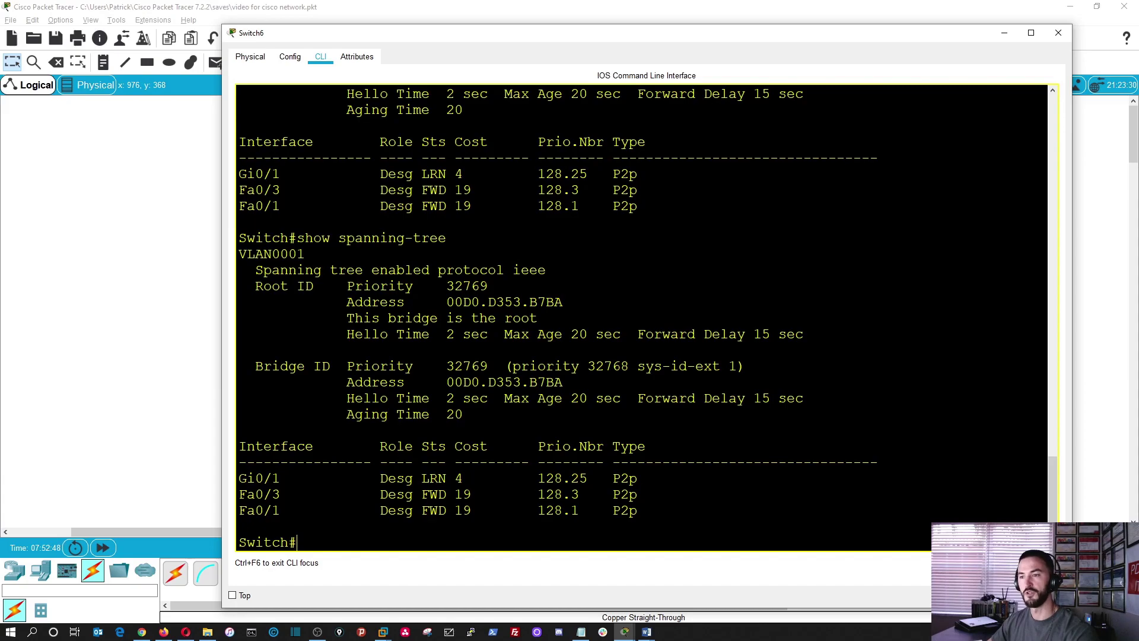
key(Up)
key(Down)
key(Up)
key(Down)
key(Up)
key(Down)
key(Up)
key(Return)
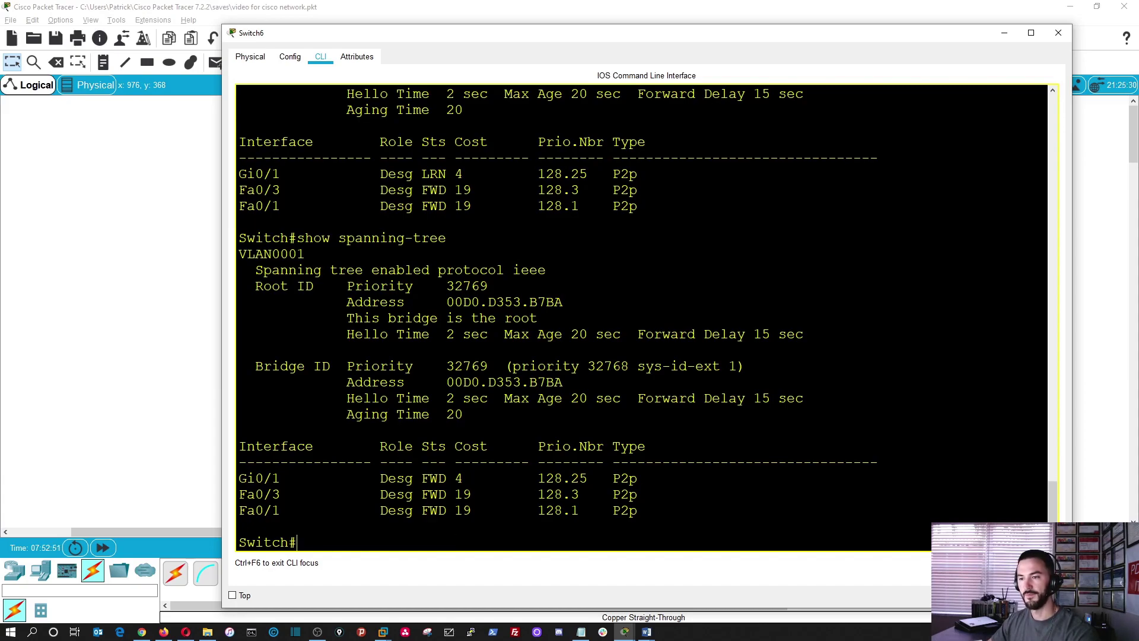
drag(381, 478, 446, 478)
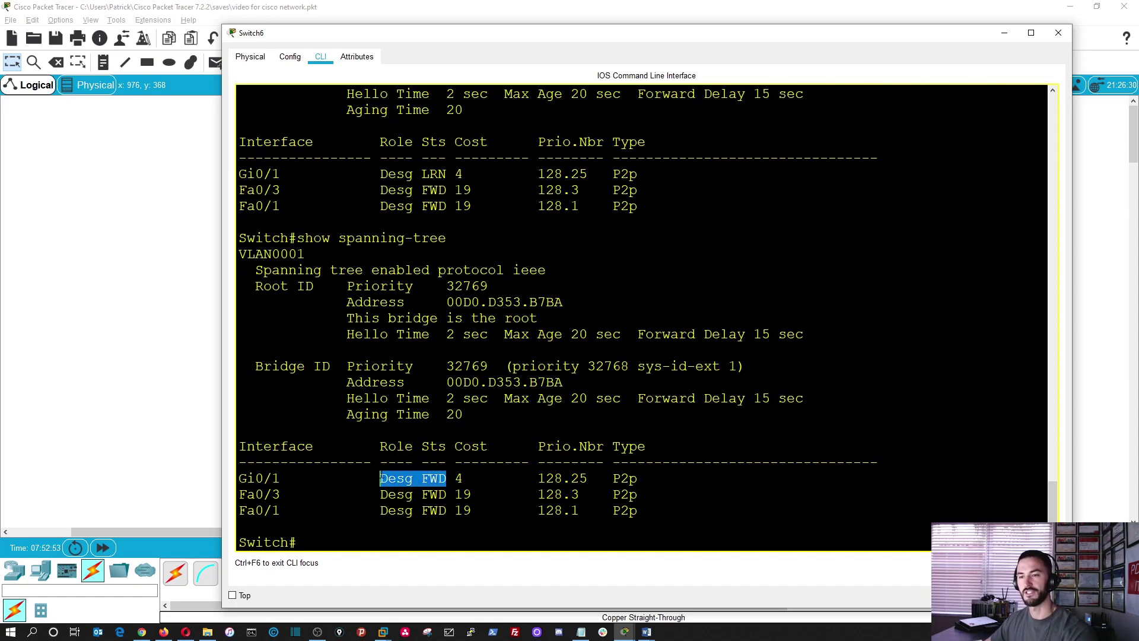
- Rerun ping 10.1.10.1 from PC1's command prompt, then minimize PC1's window
click(146, 418)
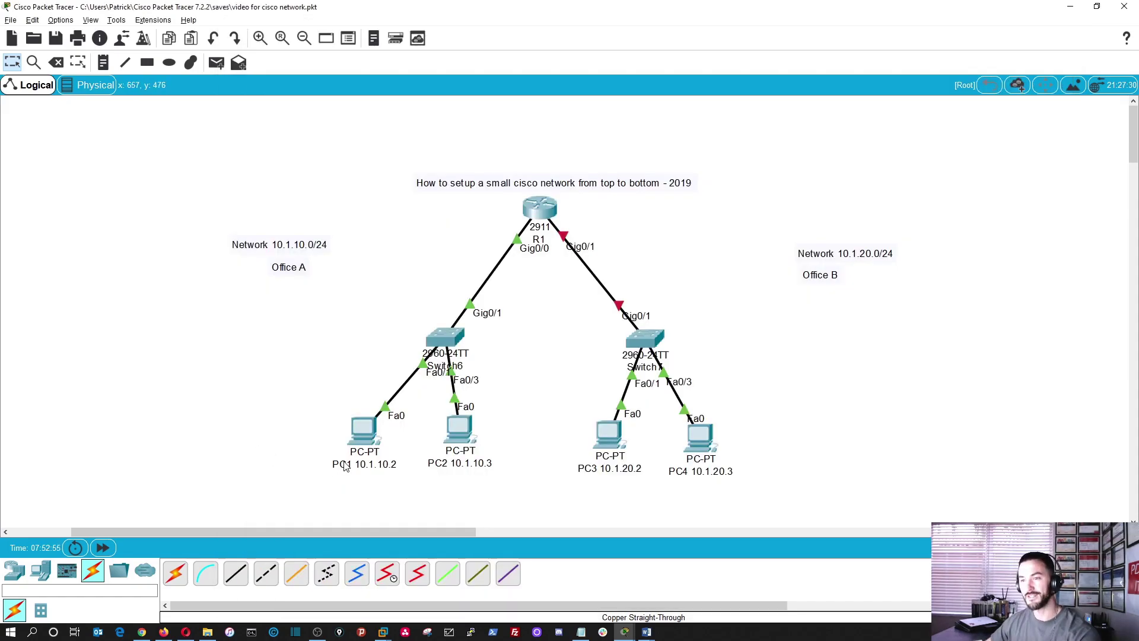
click(363, 429)
key(Up)
key(Return)
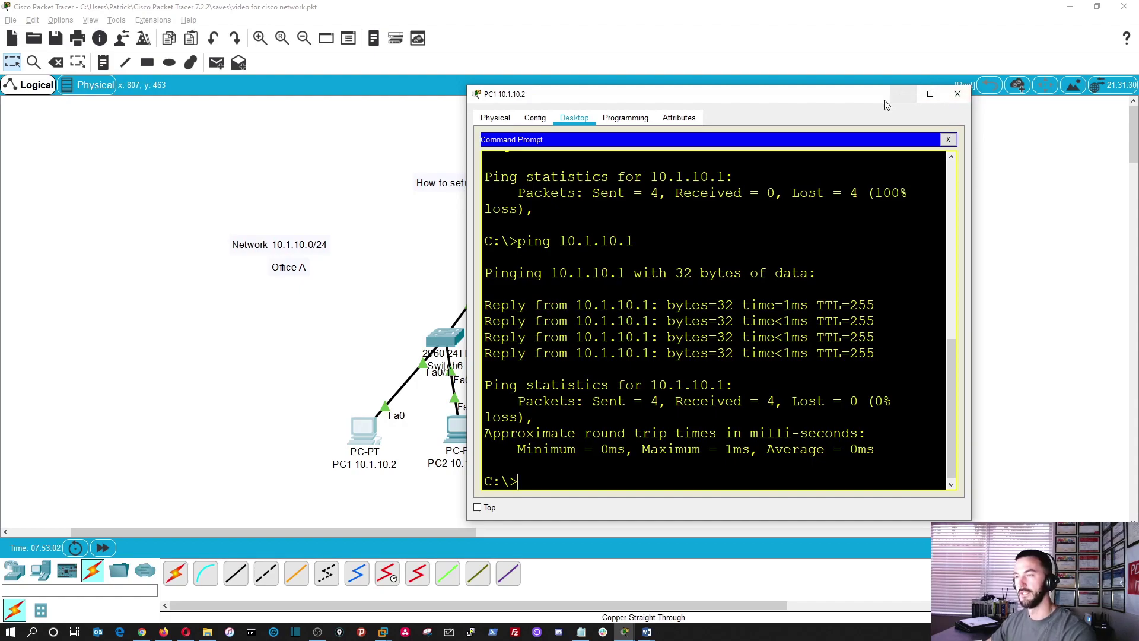
click(903, 93)
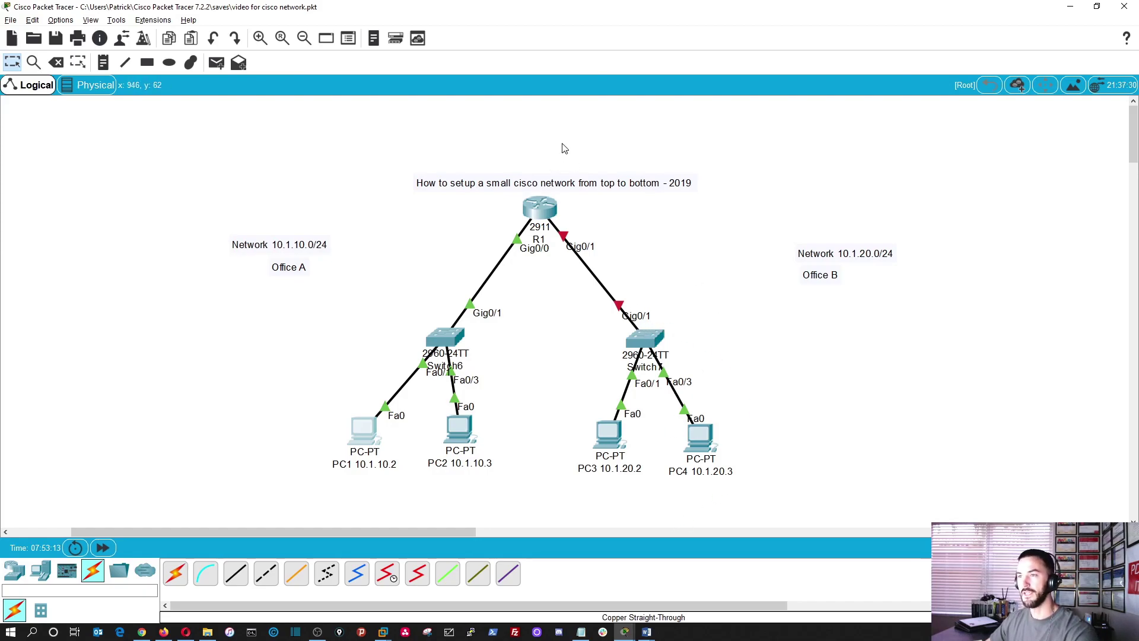
- On R1, exit Gig0/0 configuration and enter interface GigabitEthernet 0/1
click(545, 210)
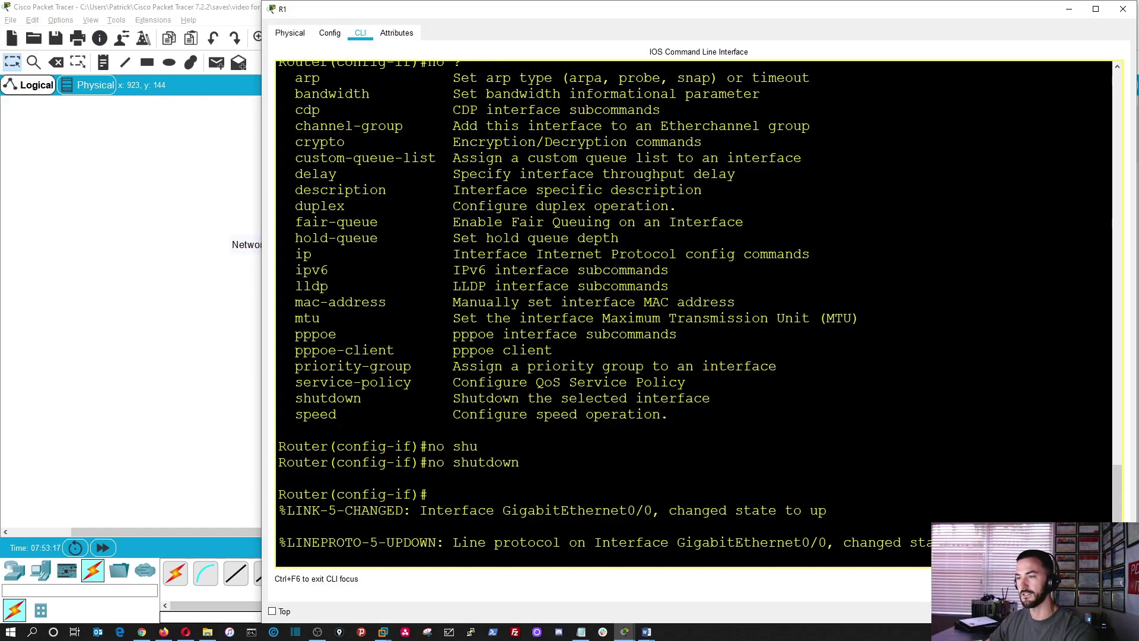
key(Return)
key(Return)
key(Return)
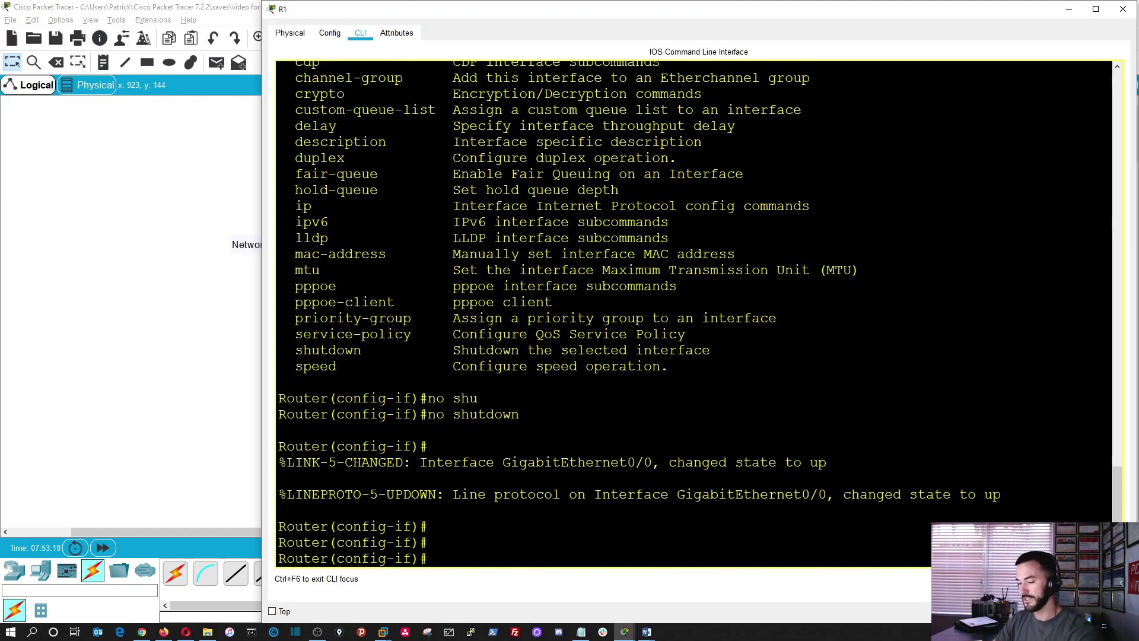
text(exit)
key(Return)
key(Return)
key(Return)
key(Return)
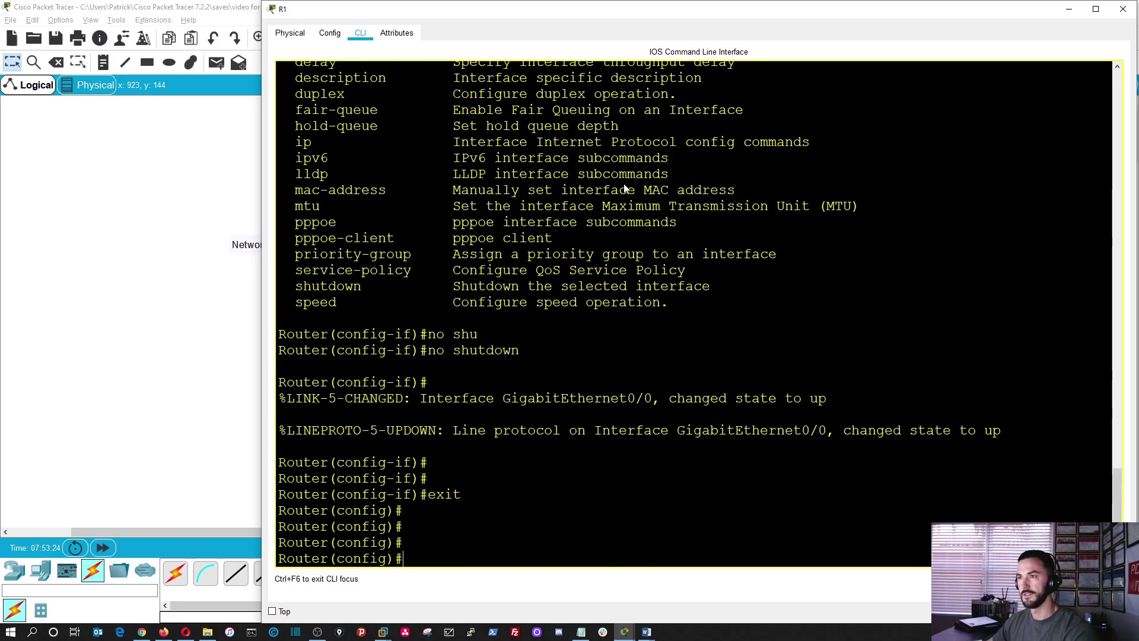
mouse_move(645, 10)
mouse_down()
mouse_move(503, 252)
mouse_move(608, 430)
mouse_move(629, 106)
mouse_move(612, 49)
mouse_move(637, 25)
mouse_up()
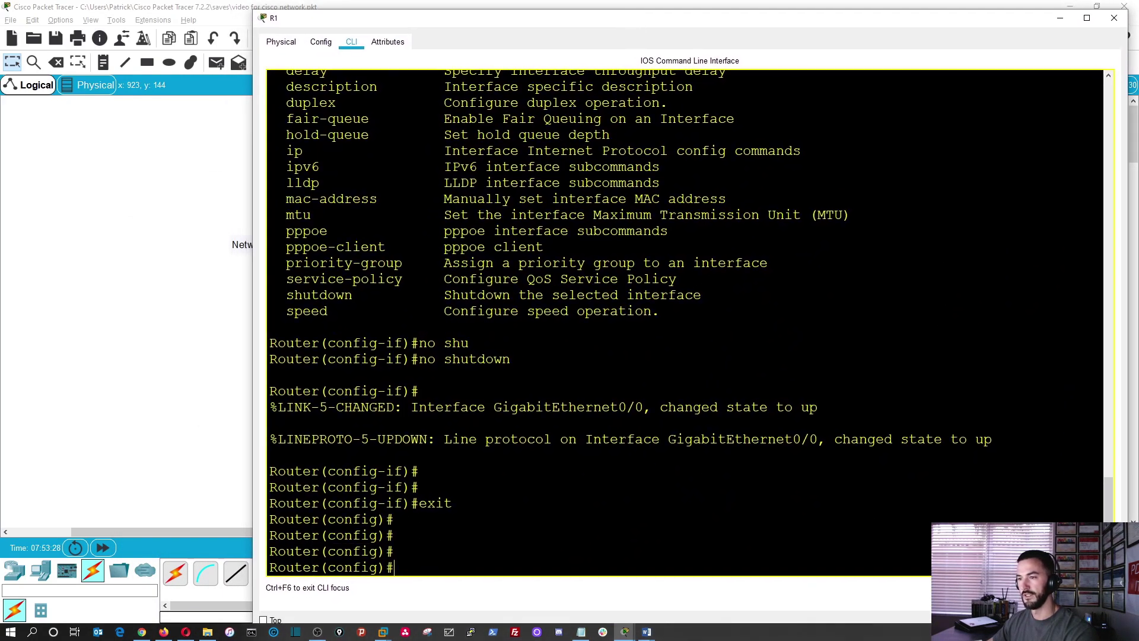
text(nter)
key(Tab)
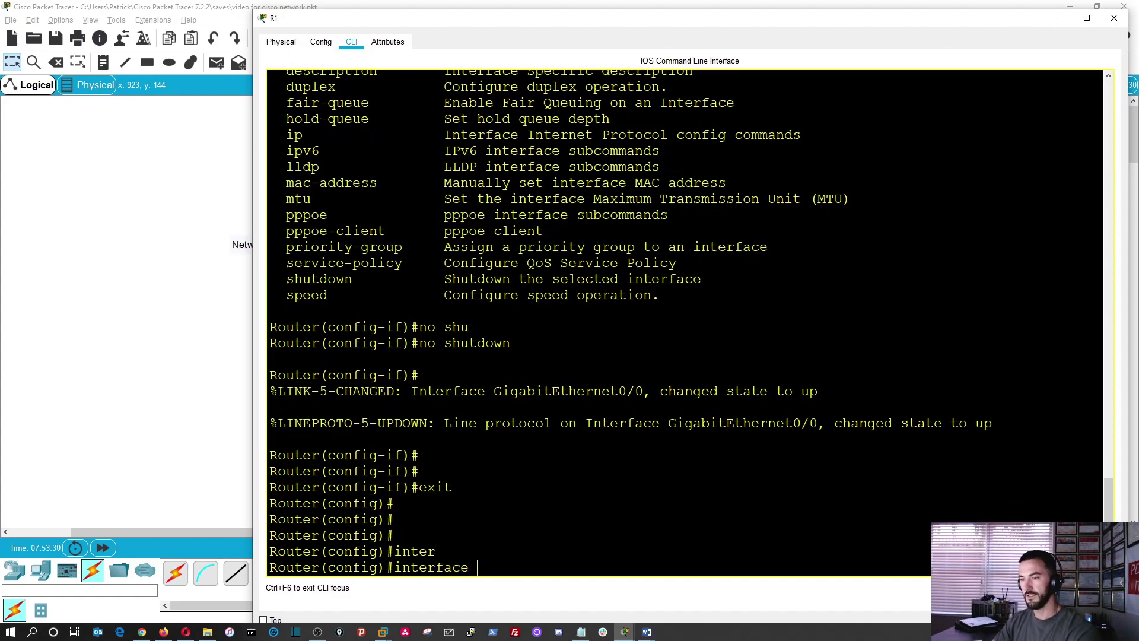
text(gig)
key(Tab)
text(0/1)
key(Return)
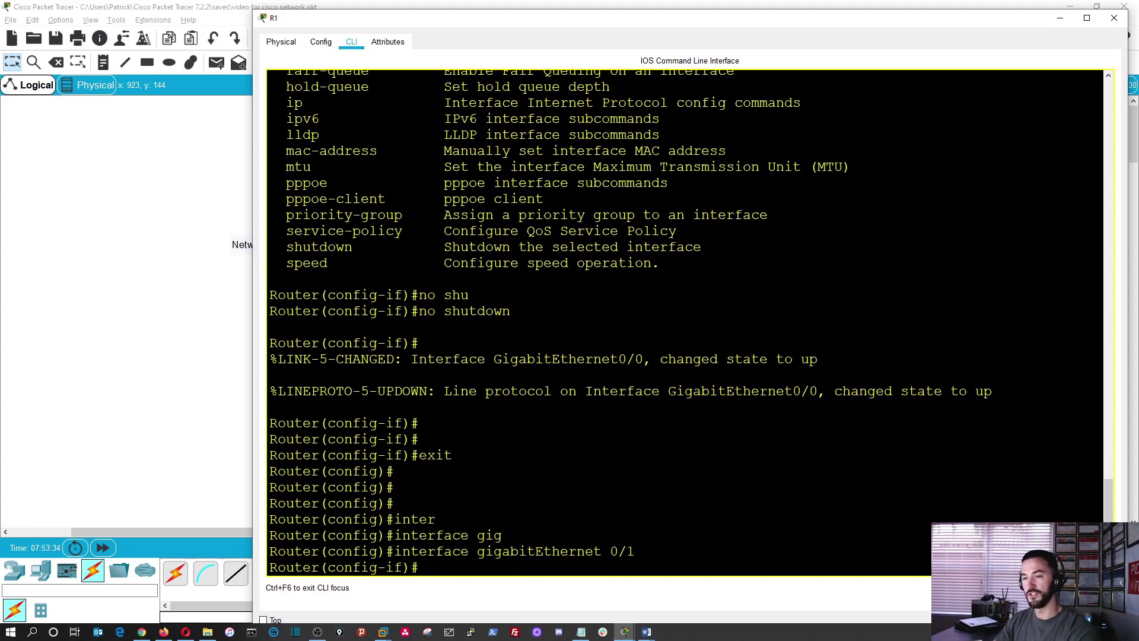
- Assign 10.1.20.1 255.255.255.0, run no shutdown and end, then close R1's window
text(ip add)
key(Tab)
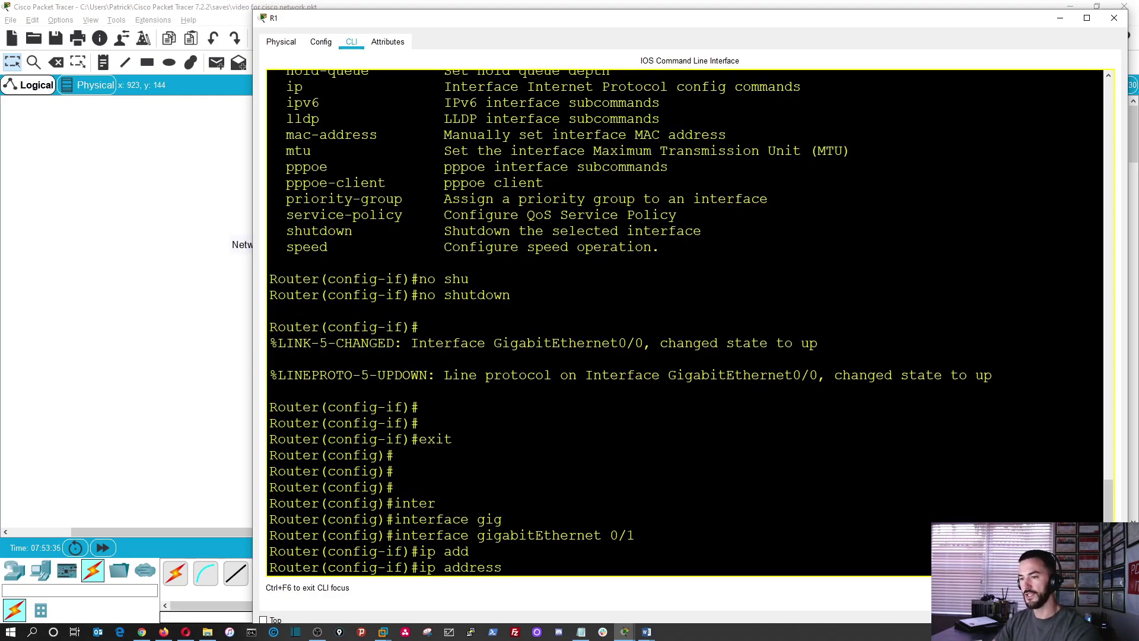
text(10.1.20.1 255.255.255.0)
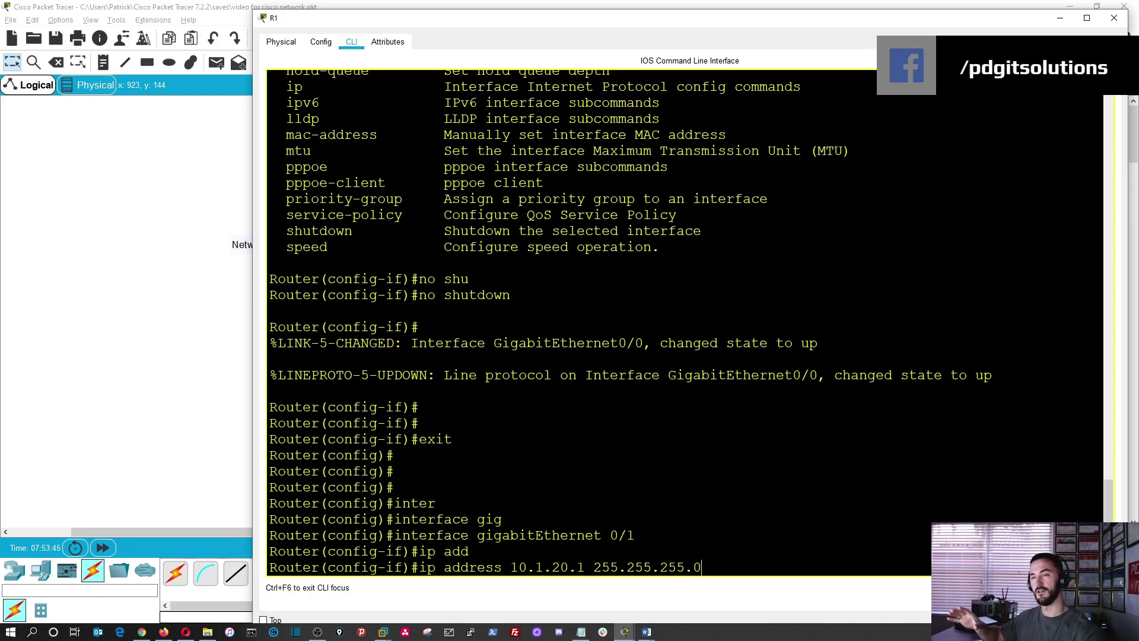
key(Return)
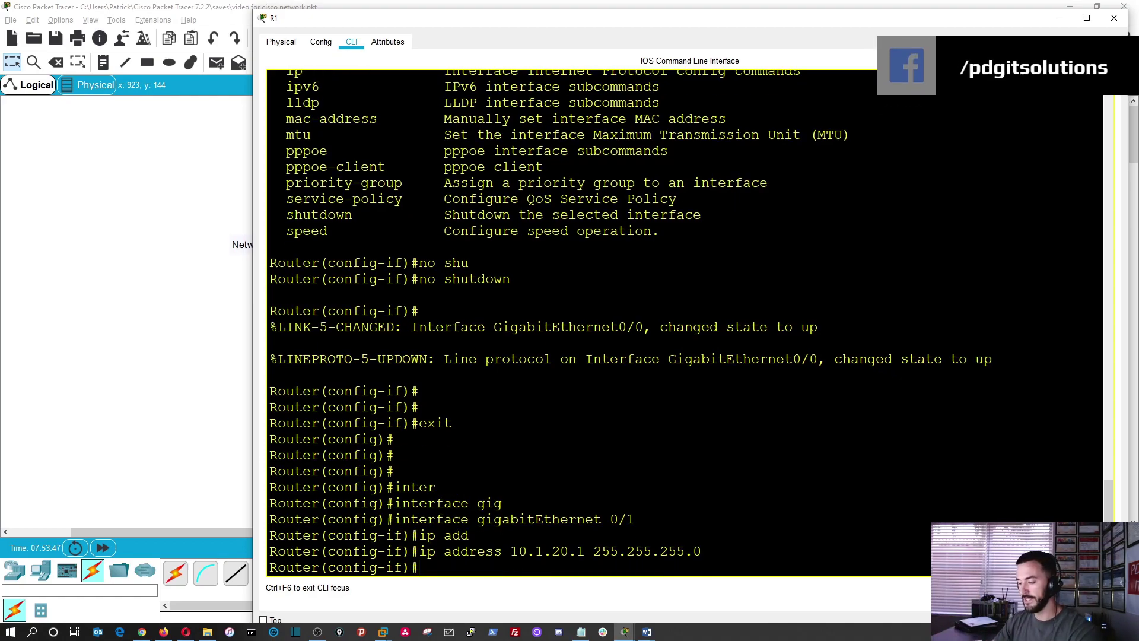
text(no shu)
key(Tab)
key(Return)
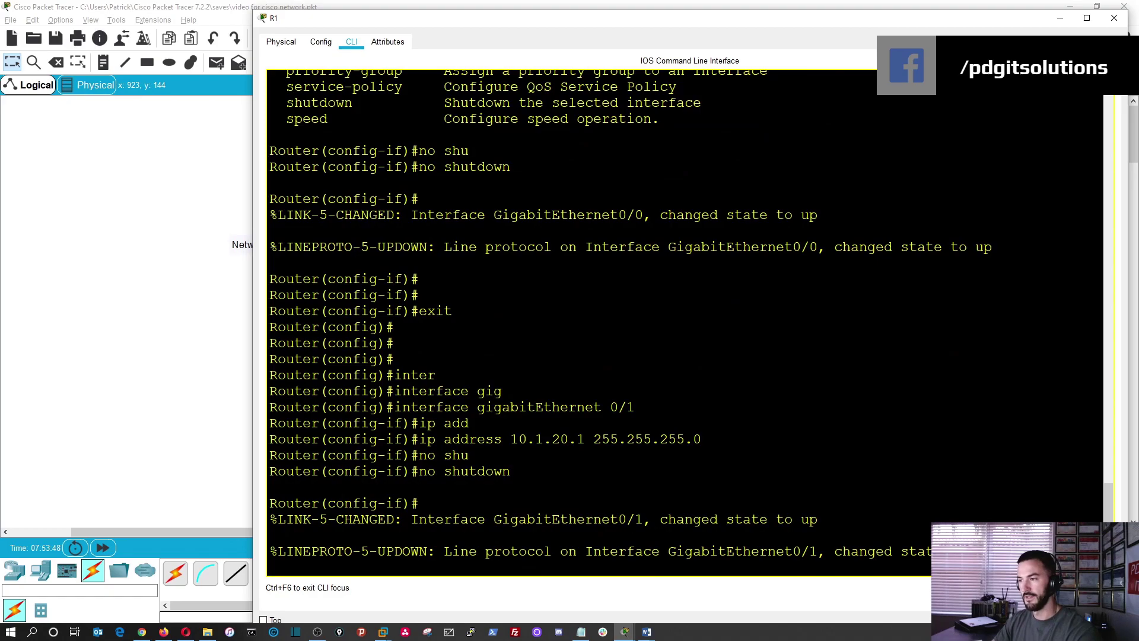
key(Return)
key(Return)
key(Return)
text(end)
key(Return)
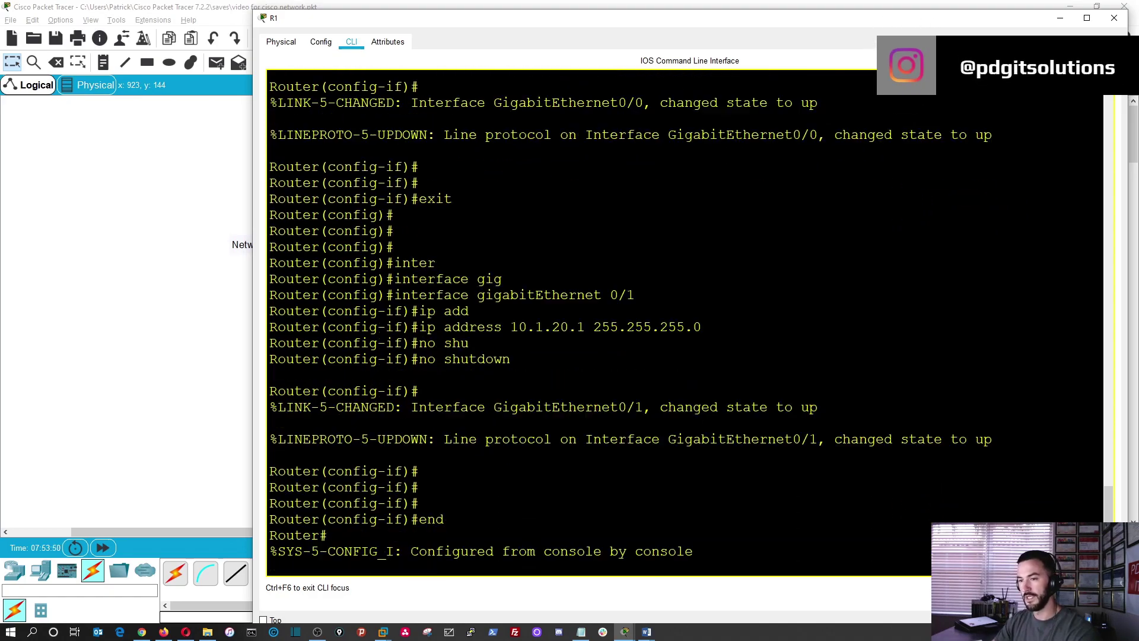
key(alt+F4)
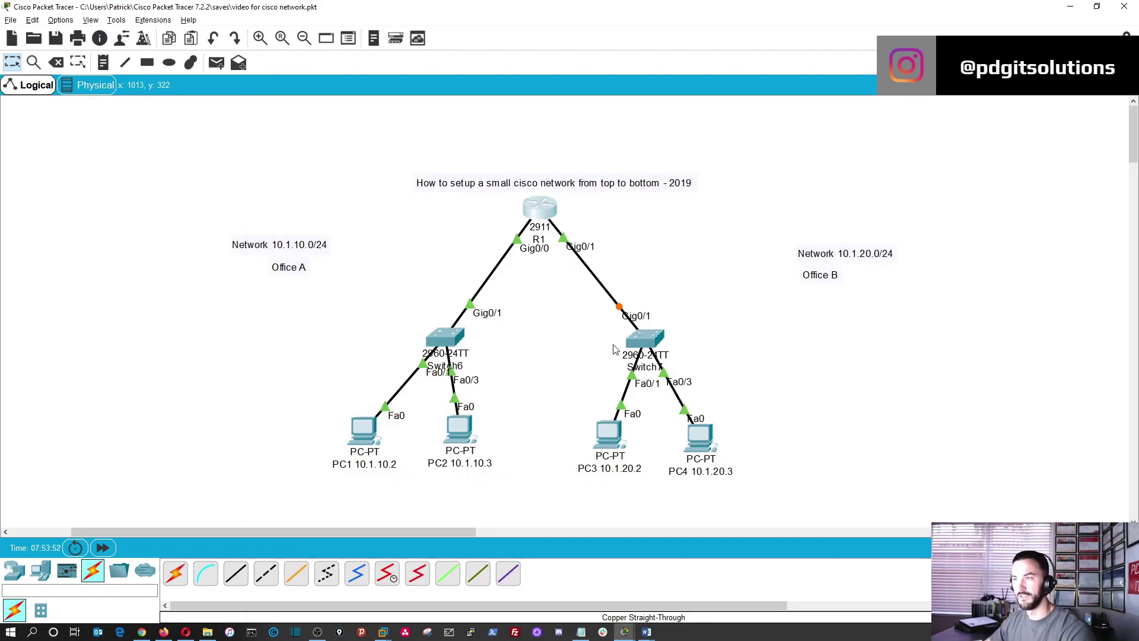
- Open Switch7's CLI in an enlarged window, enter enable mode, and run show spanning-tree
click(658, 339)
click(489, 158)
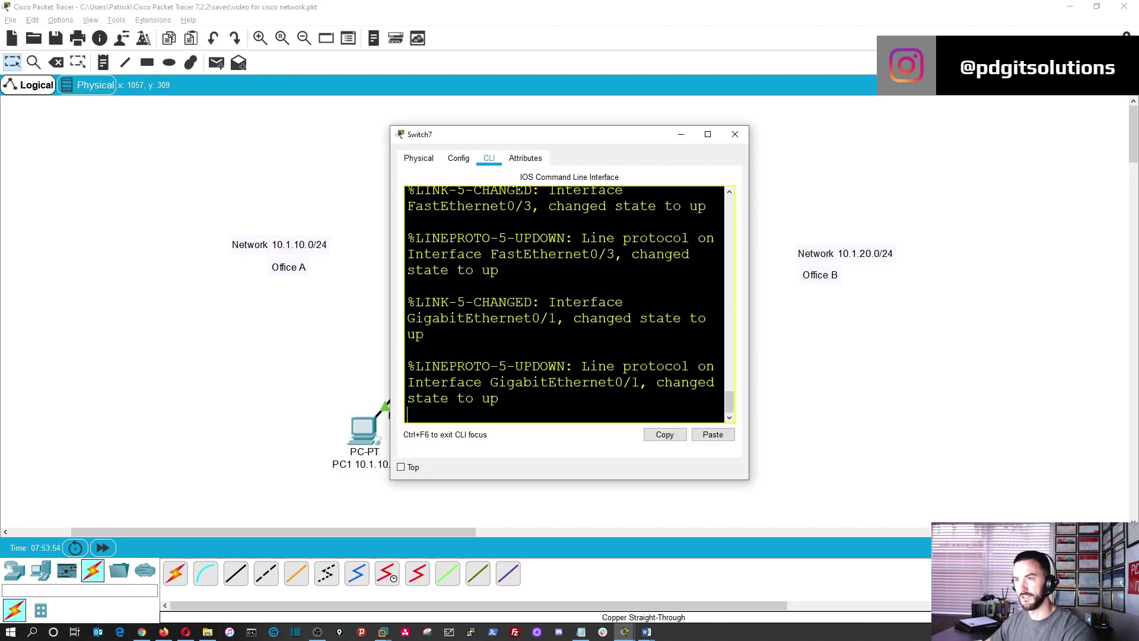
drag(602, 137, 516, 64)
drag(660, 408, 1042, 570)
key(Return)
key(Return)
key(Return)
key(Return)
text(en)
key(Return)
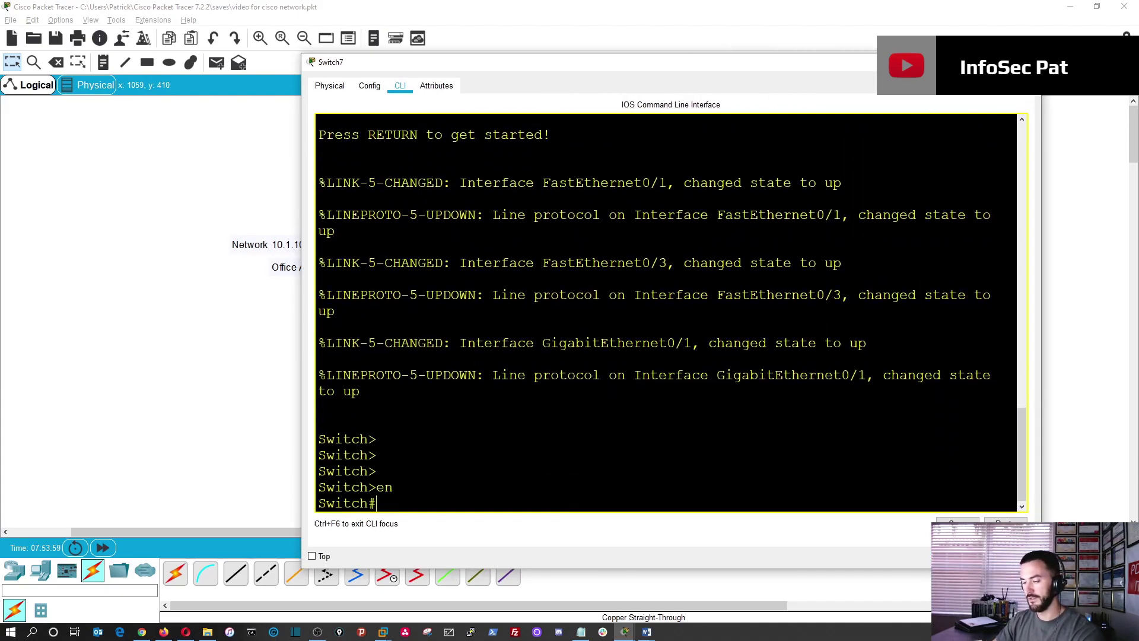
key(Return)
text(show sp)
key(Tab)
key(Return)
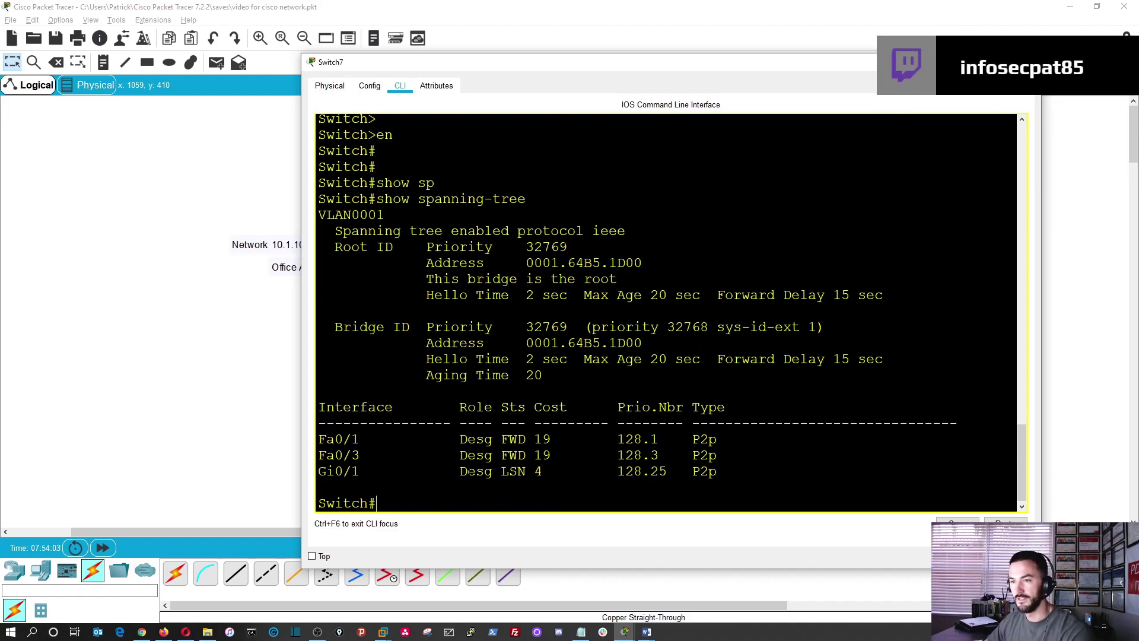
- Rerun show spanning-tree while Gi0/1 is still in the listening state
drag(550, 472, 461, 472)
click(460, 472)
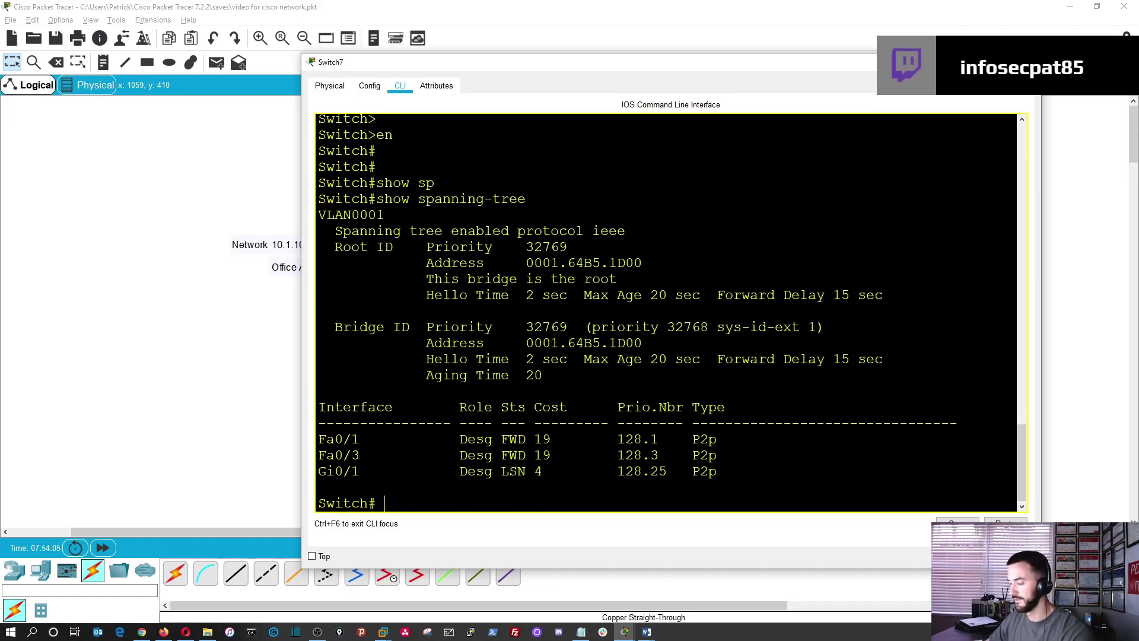
key(Up)
key(Return)
key(Up)
key(Down)
key(Up)
key(Down)
key(Up)
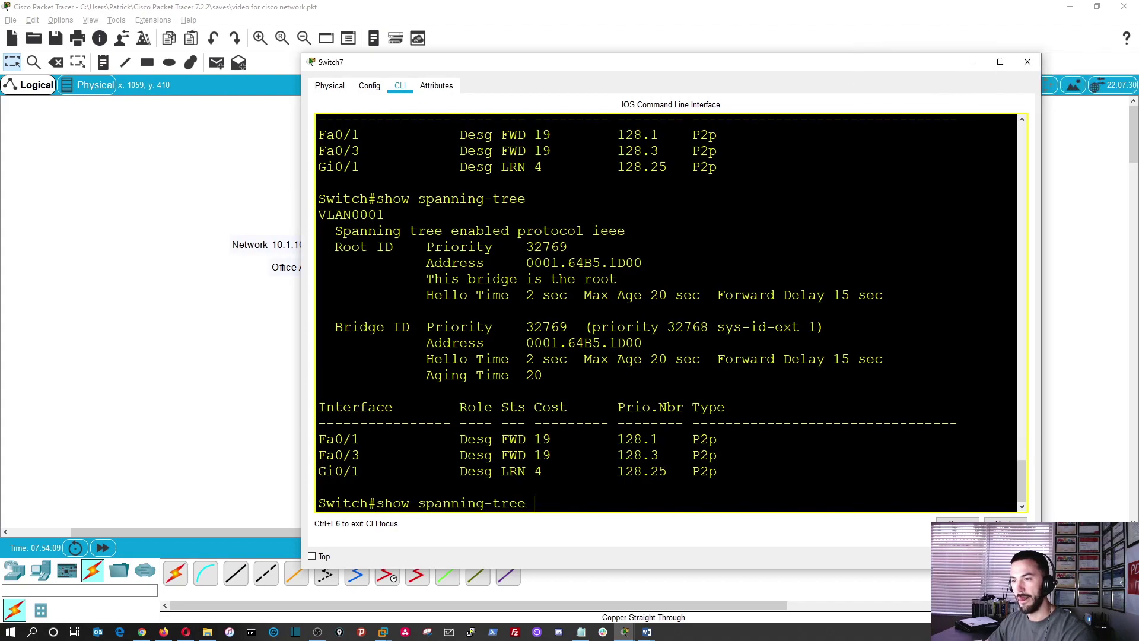
key(Down)
key(Up)
key(Down)
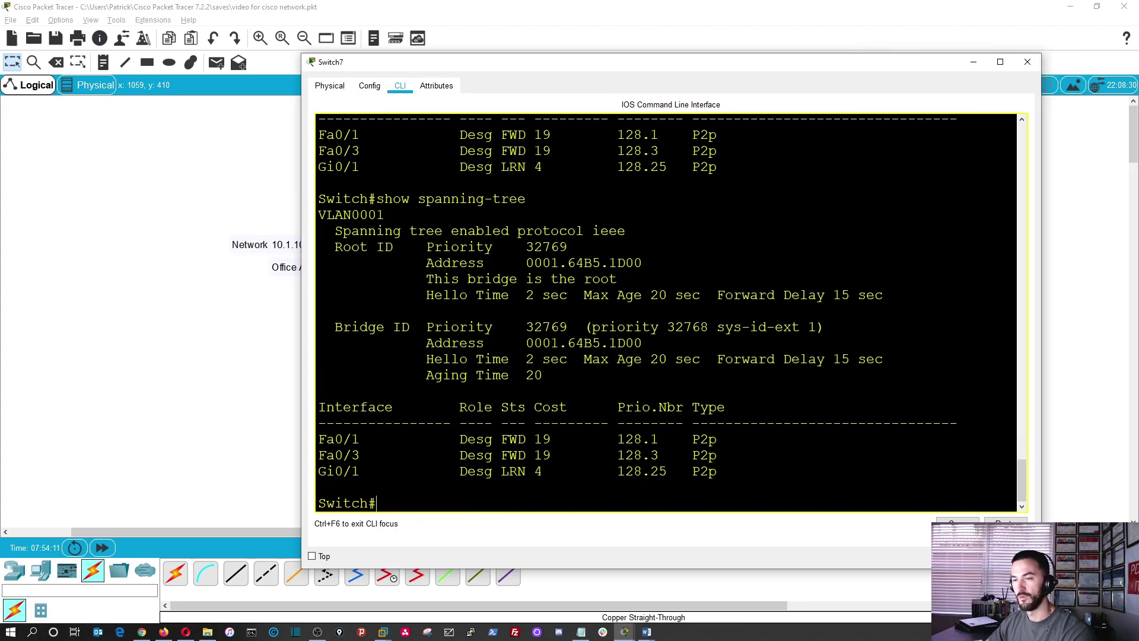
key(Up)
key(Down)
key(Up)
key(Down)
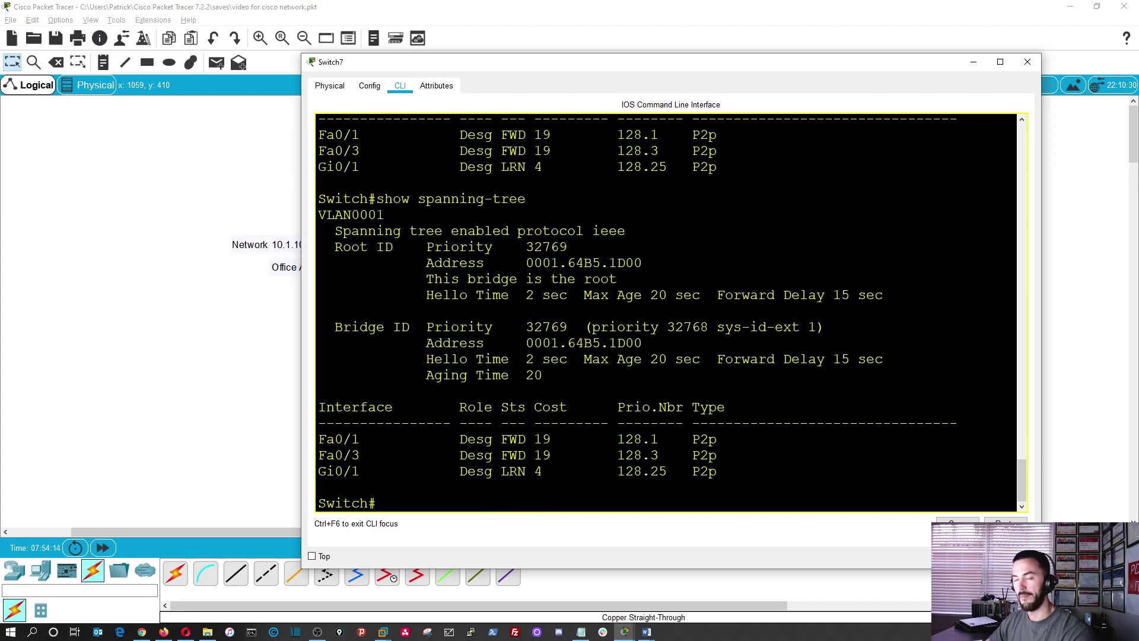
key(Return)
key(Return)
key(Return)
key(Up)
key(Return)
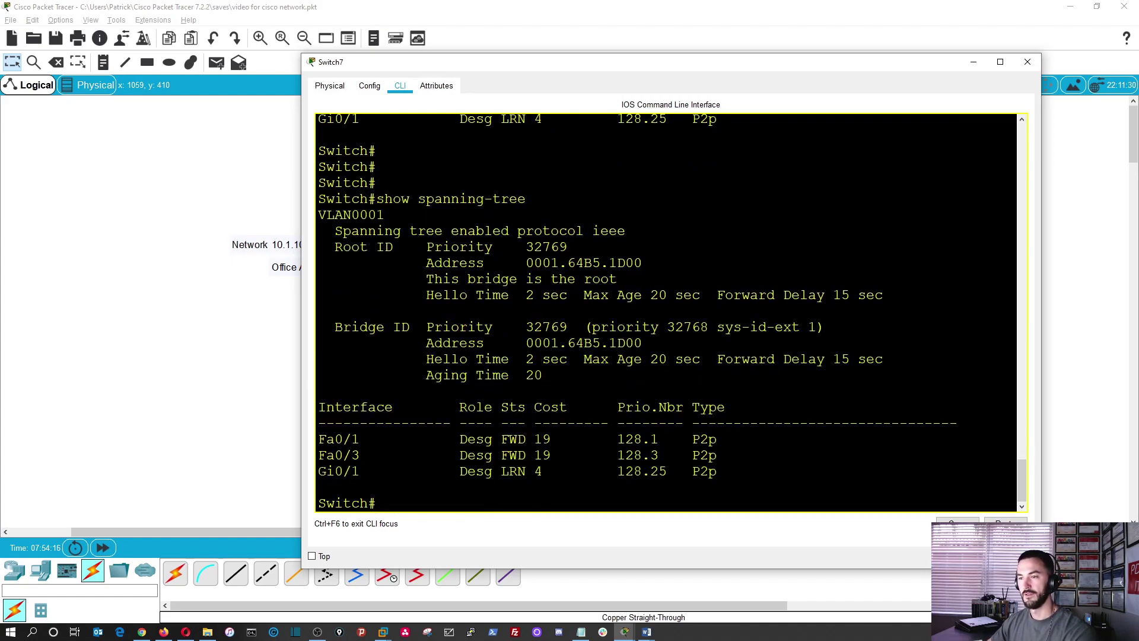
- Check the topology, rerun show spanning-tree to confirm Gi0/1 forwarding, and close Switch7's window
click(969, 62)
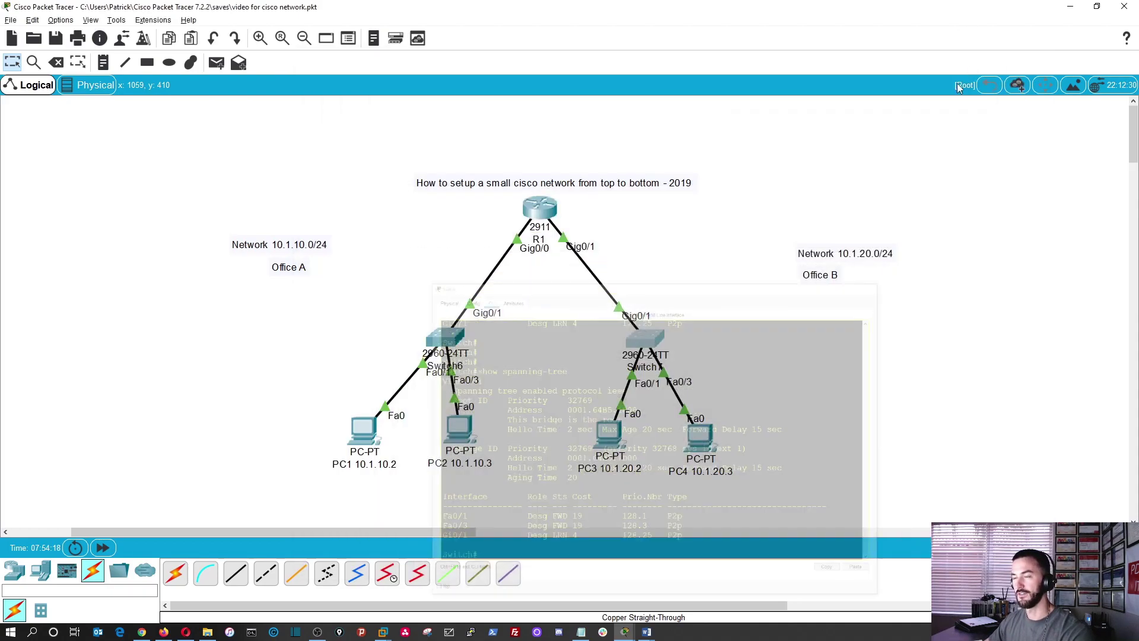
click(650, 343)
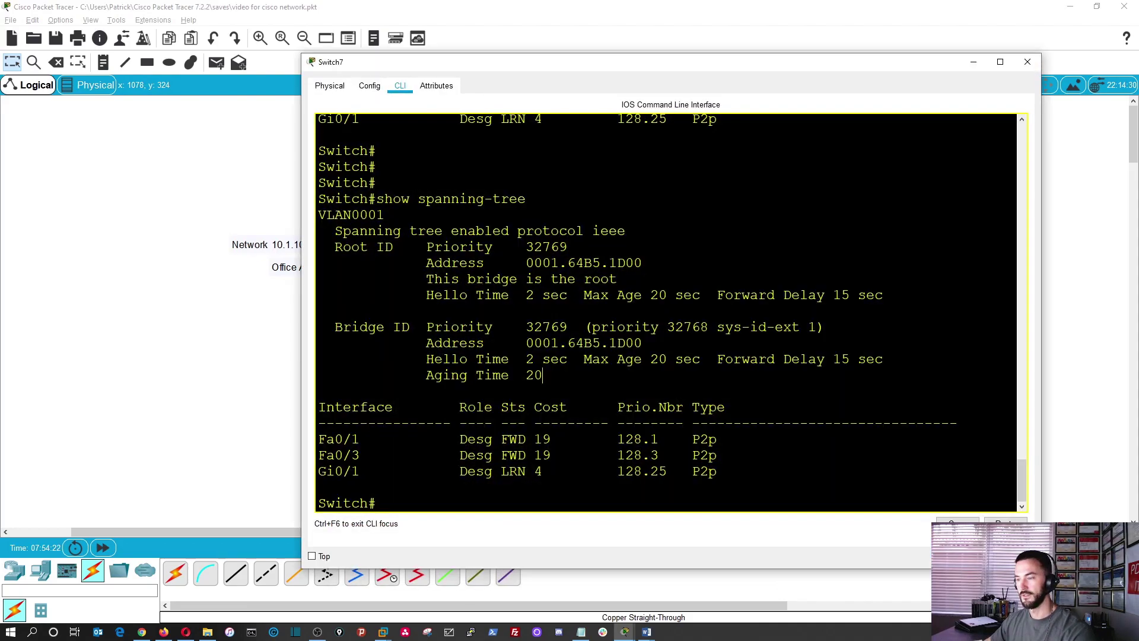
key(Up)
key(Return)
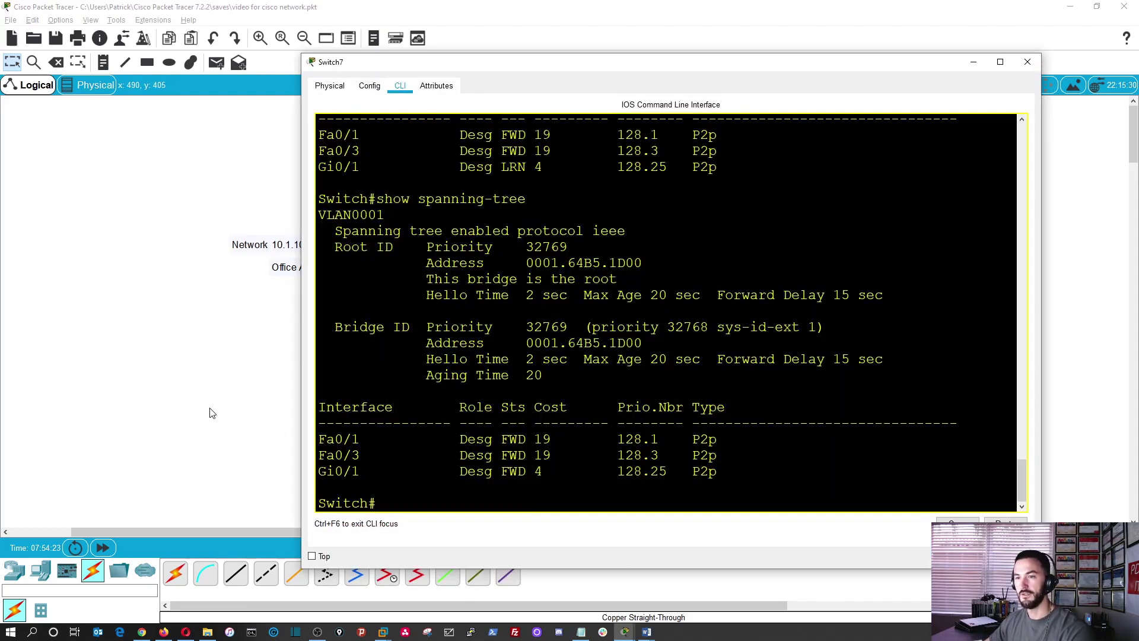
click(208, 408)
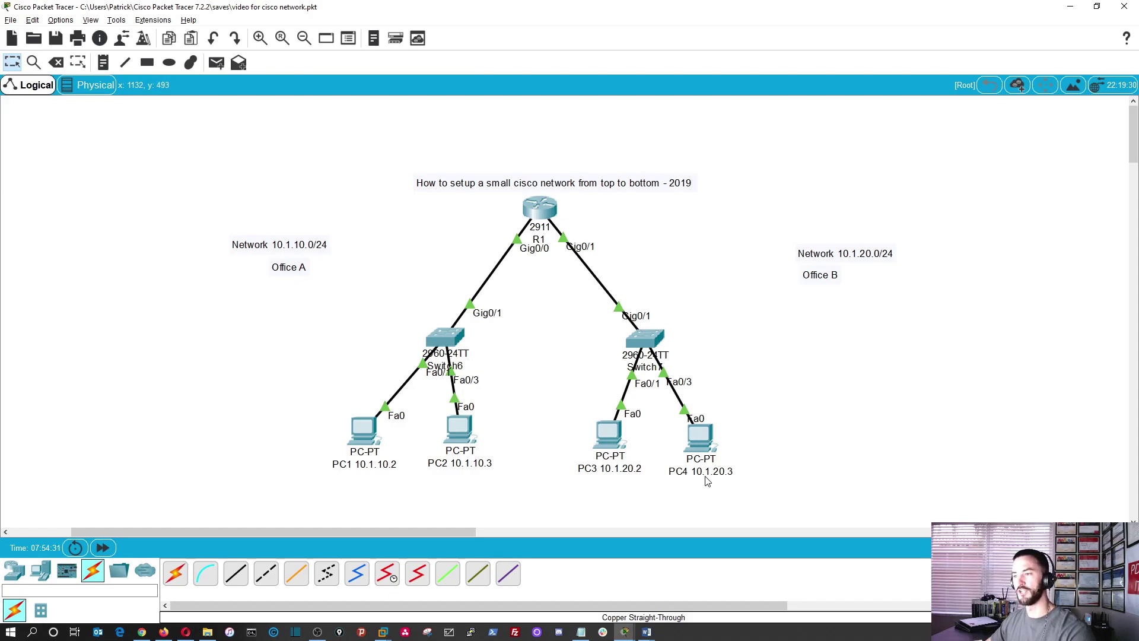
- Open PC4's window at the right and draw a marker line along the PC1-to-Switch7 path
click(705, 439)
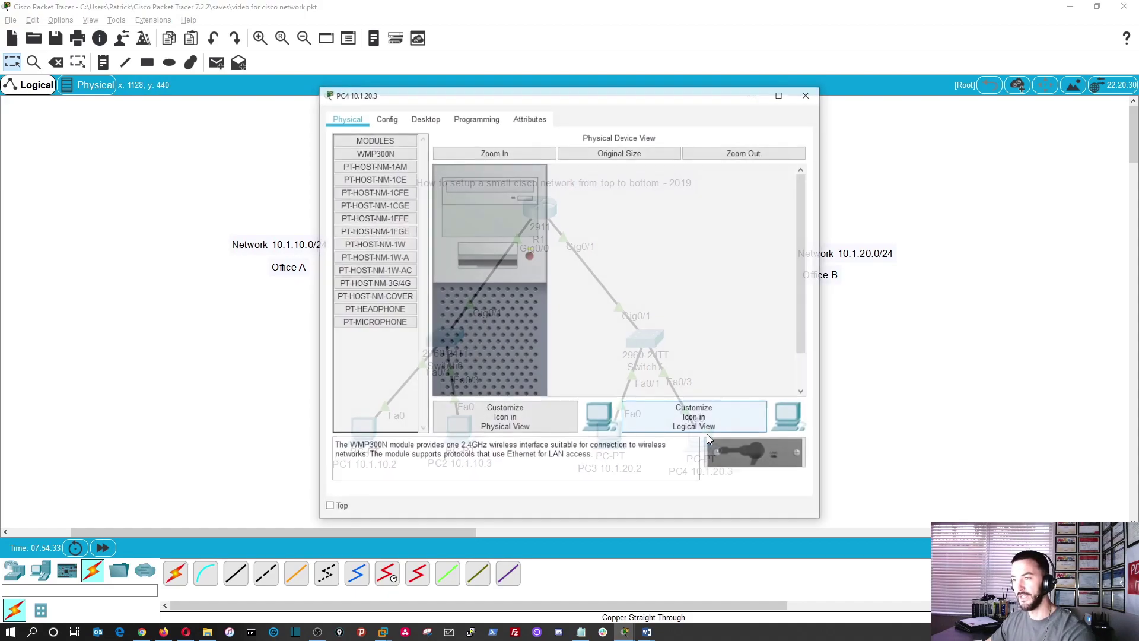
drag(670, 100, 993, 115)
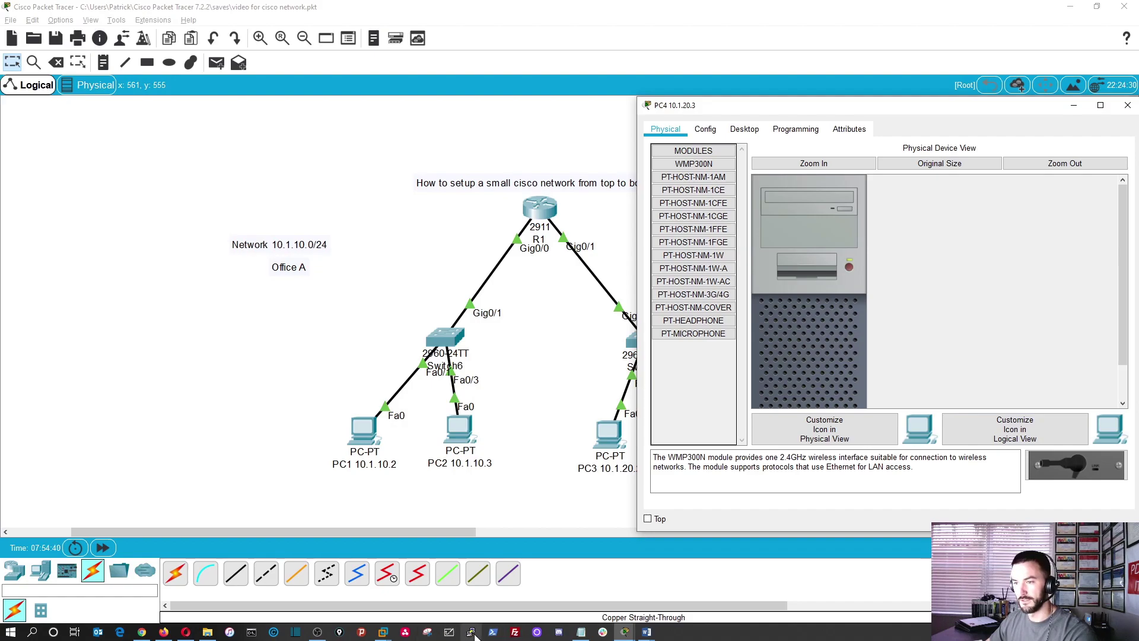
click(338, 632)
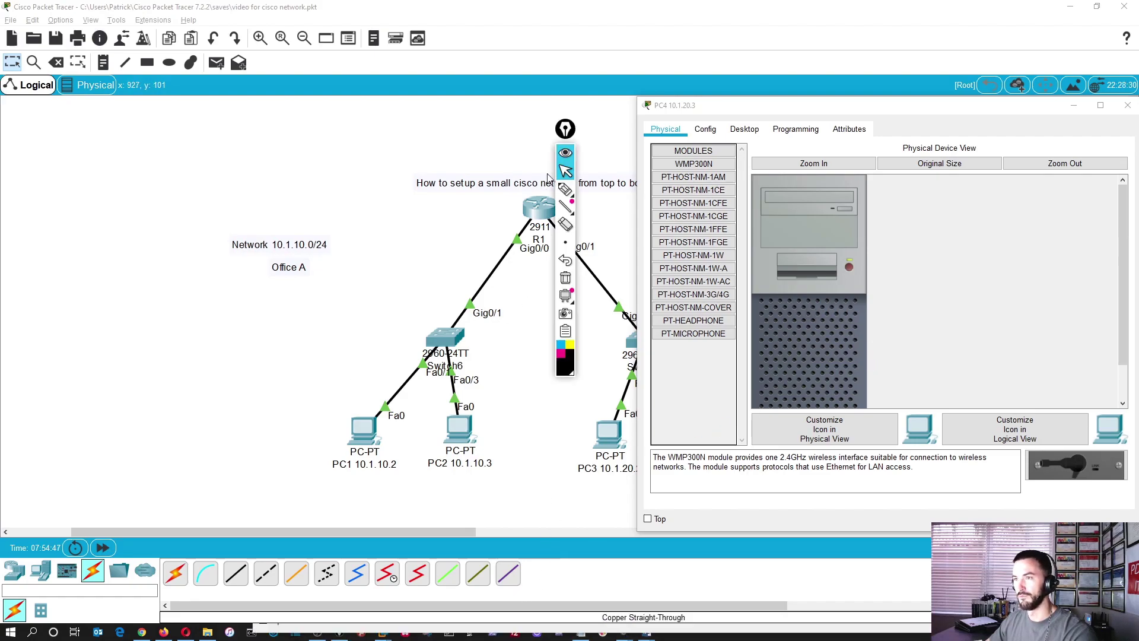
drag(565, 130, 623, 144)
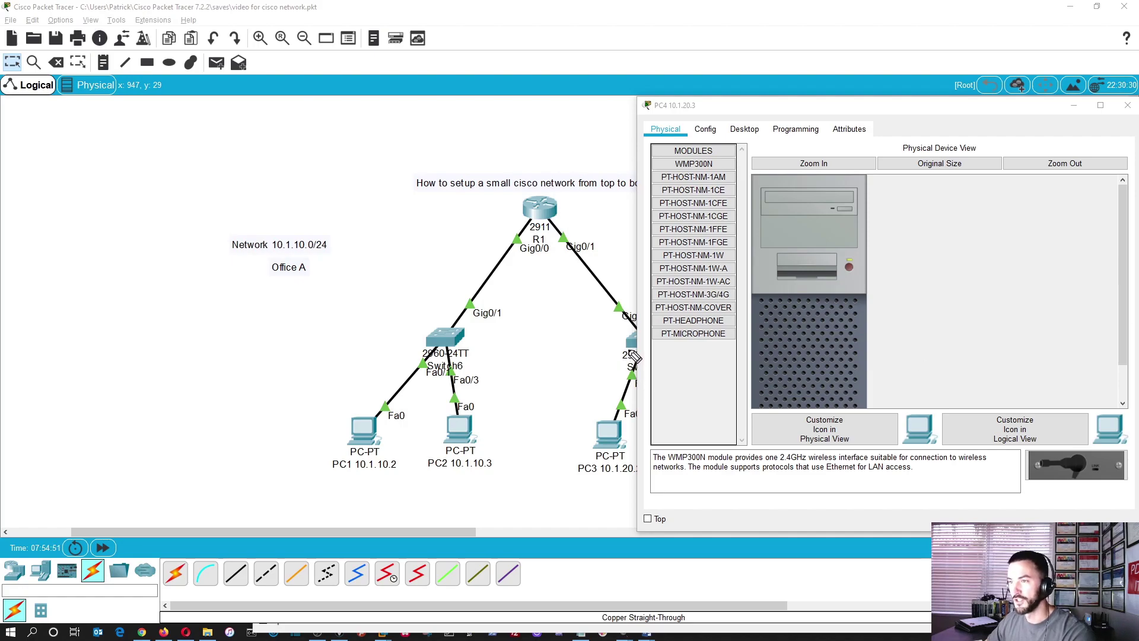
mouse_move(628, 344)
mouse_down()
mouse_move(552, 218)
mouse_move(527, 234)
mouse_move(442, 354)
mouse_move(356, 394)
mouse_move(345, 412)
mouse_move(351, 391)
mouse_up()
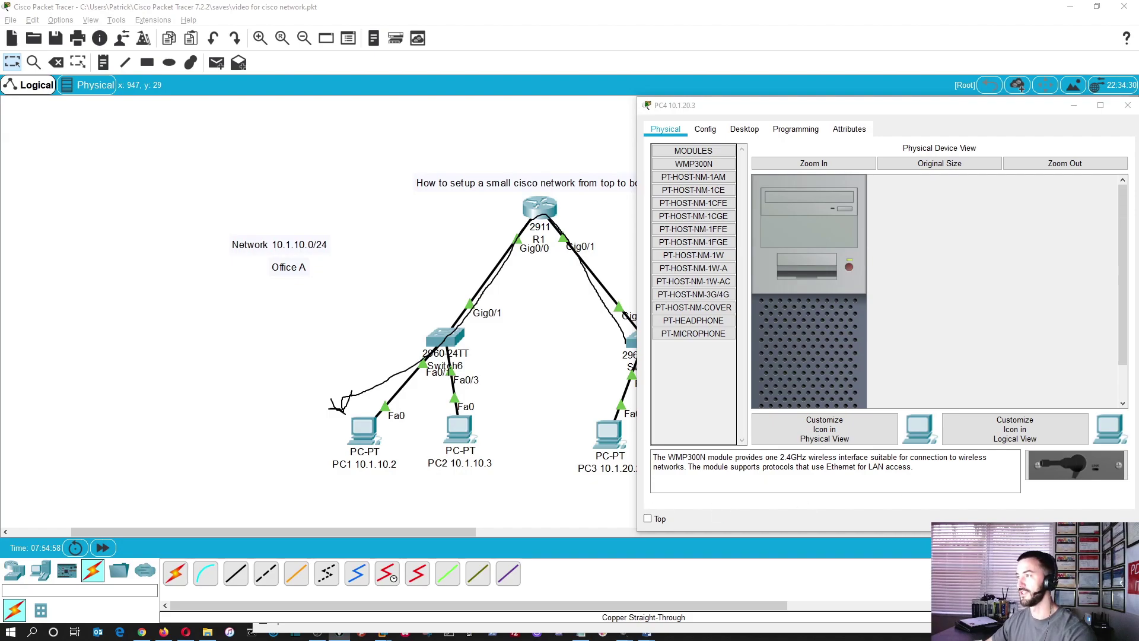
- Run ipconfig on PC4, showing 0.0.0.0, and view its Settings with no default gateway
click(796, 129)
click(744, 129)
click(987, 196)
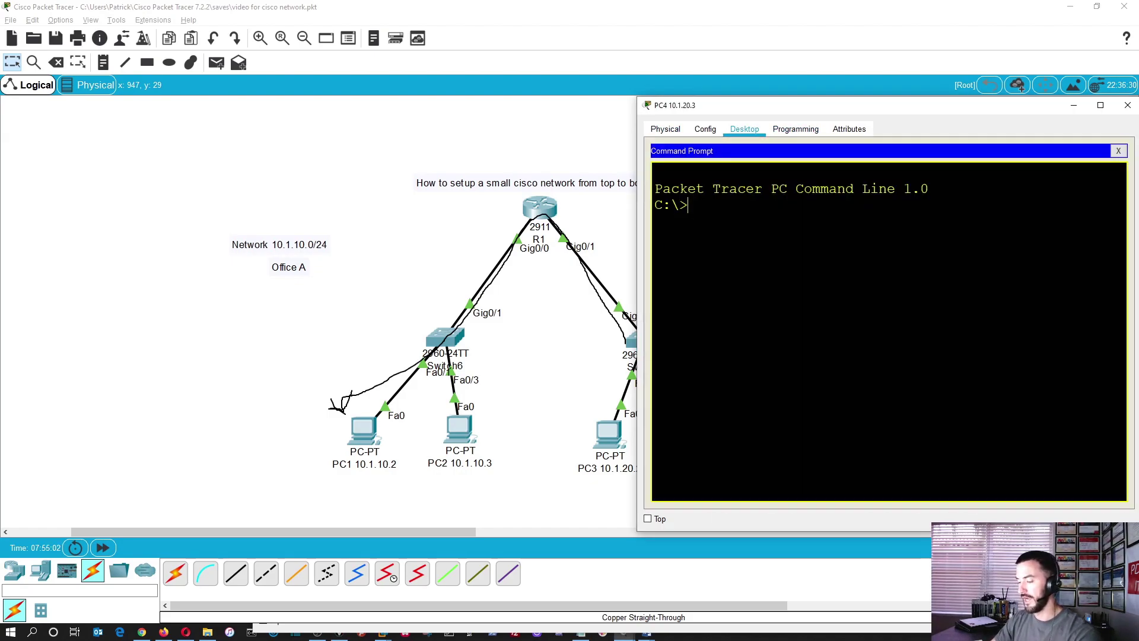
text(iipconfig)
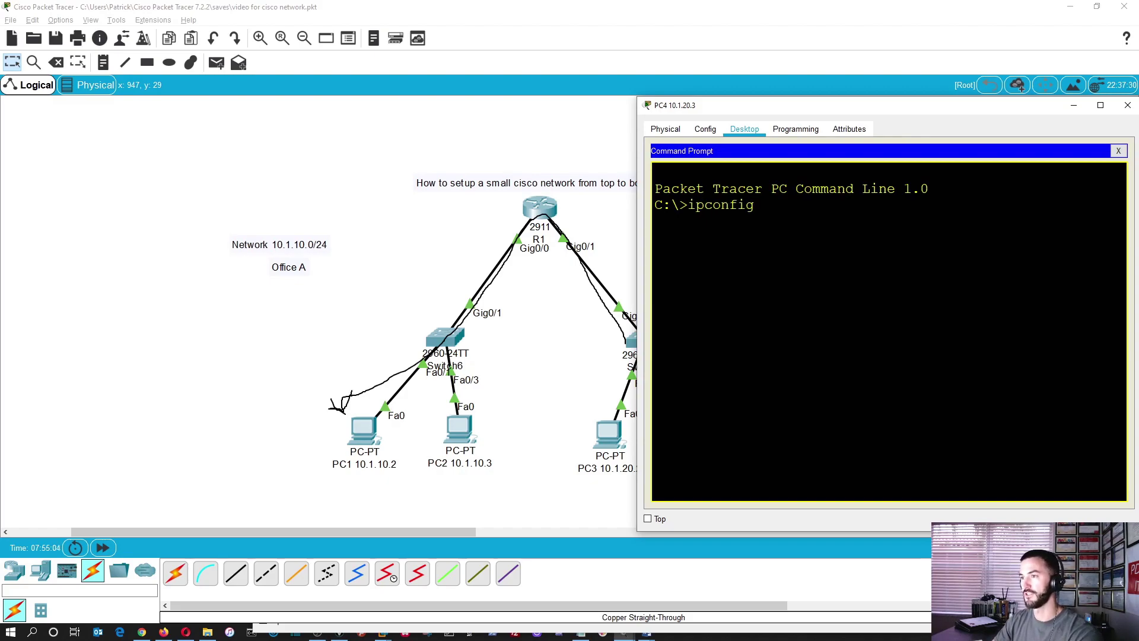
key(Return)
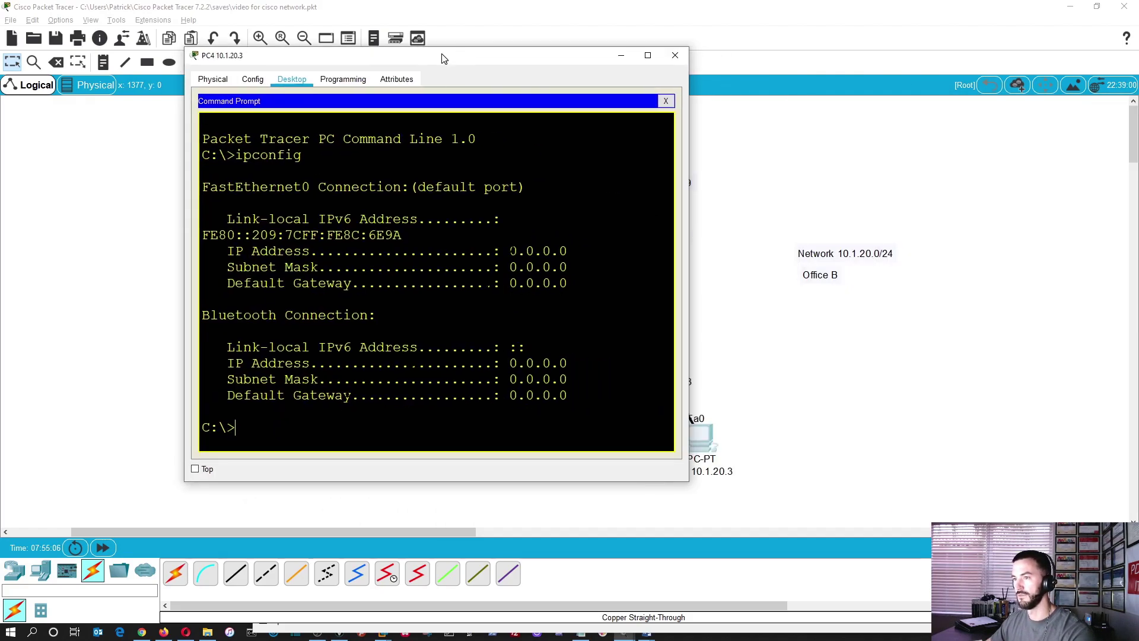
drag(893, 106, 688, 62)
click(252, 78)
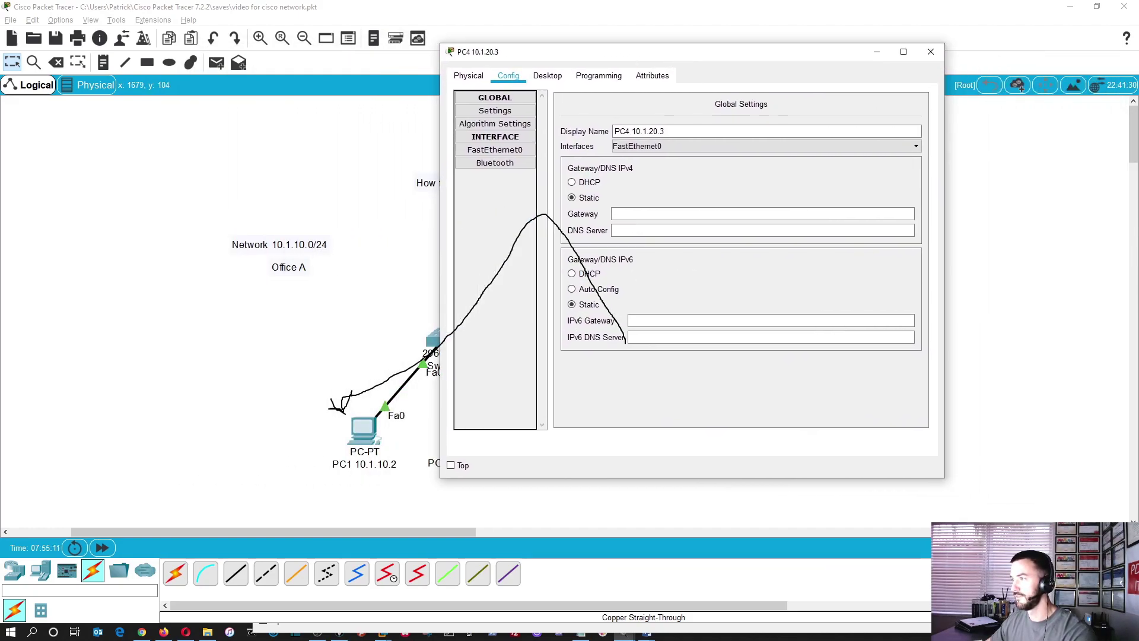
key(Escape)
drag(747, 57, 380, 51)
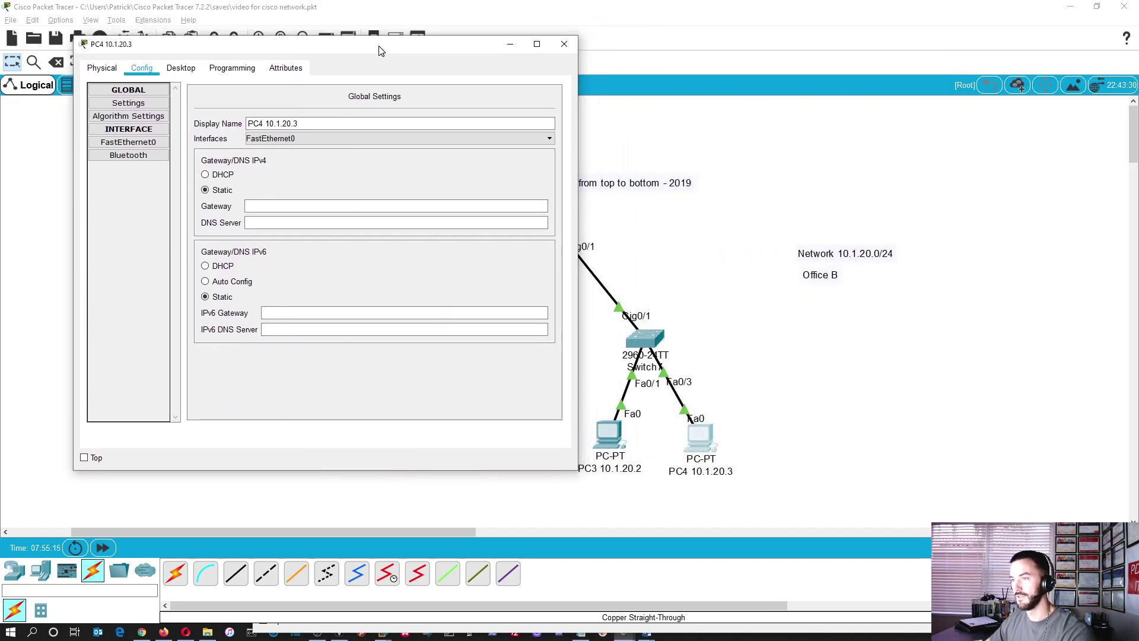
- Close PC4's command prompt and return to its list of desktop apps
click(181, 68)
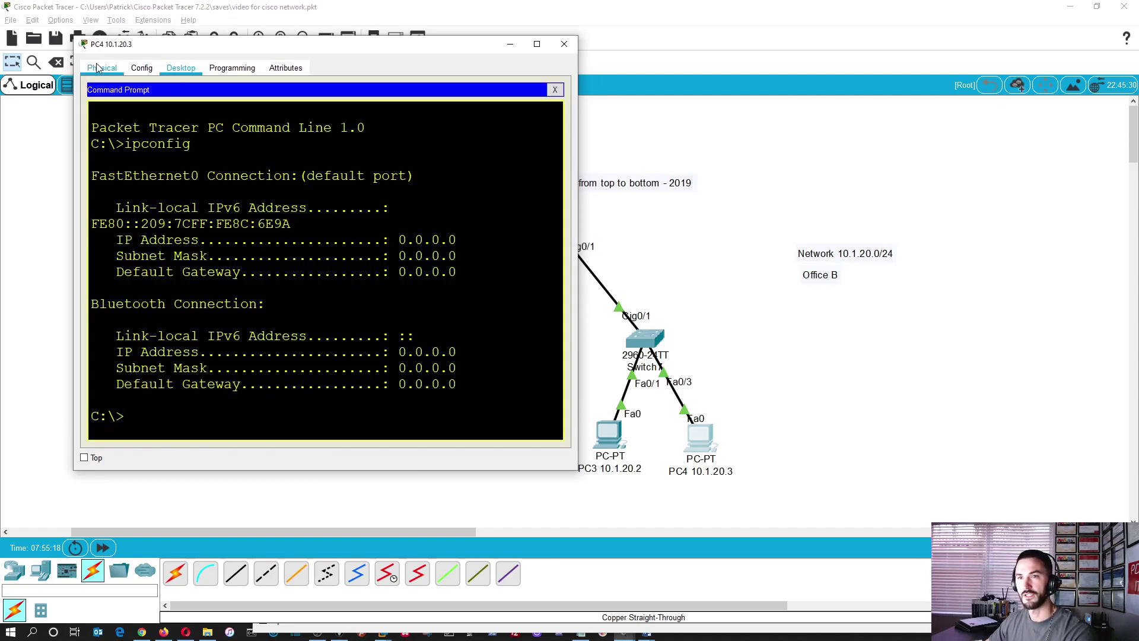
click(98, 67)
click(142, 68)
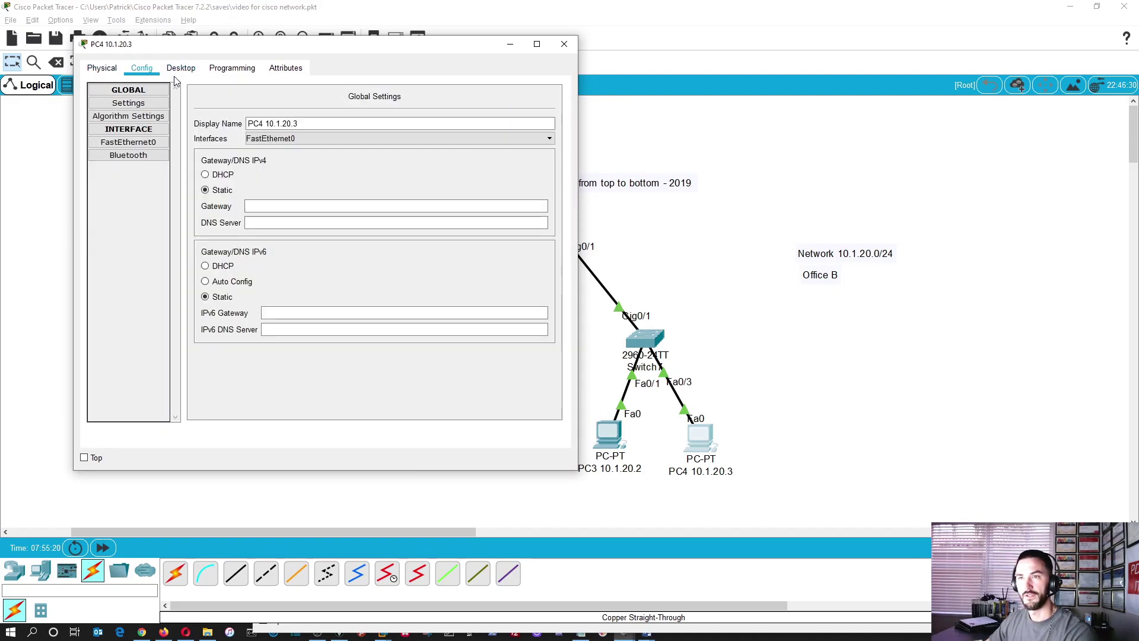
click(180, 67)
click(556, 89)
- Give PC4 IP 10.1.20.3, mask 255.255.255.0, gateway 10.1.20.1, then close IP Configuration
click(159, 103)
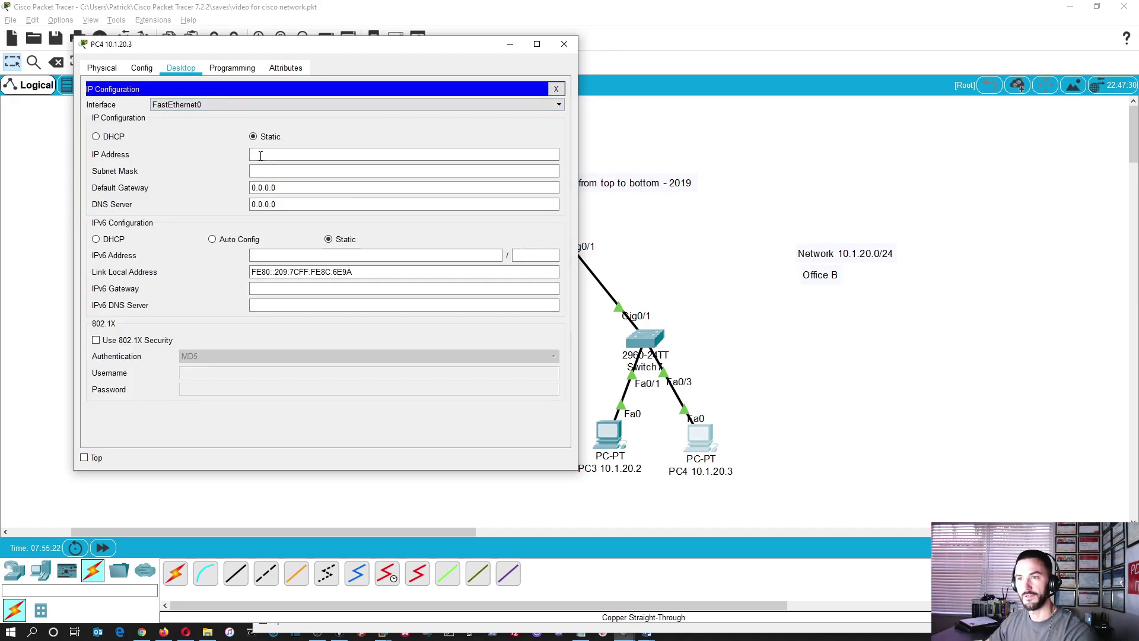
click(266, 155)
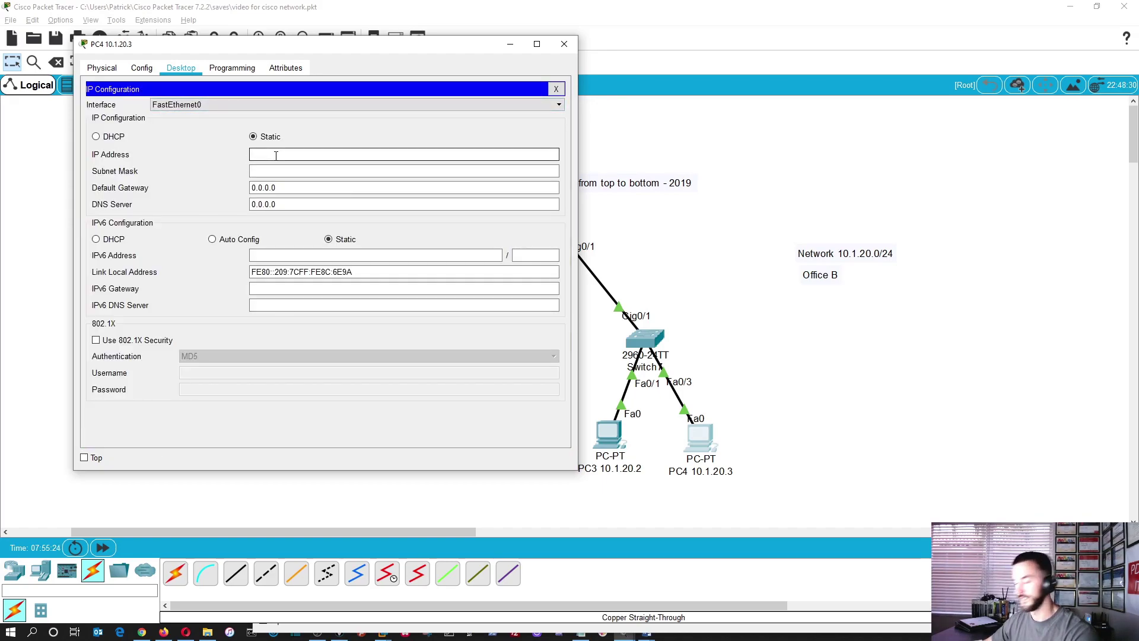
text(10.1)
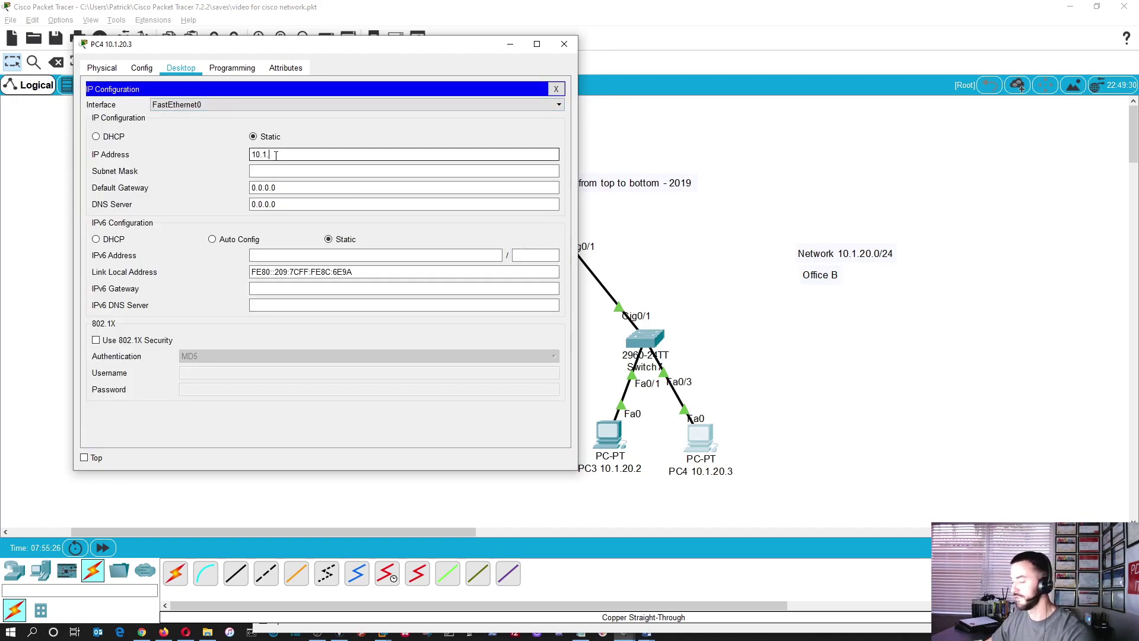
text(.20.3)
key(Tab)
text(255.255.)
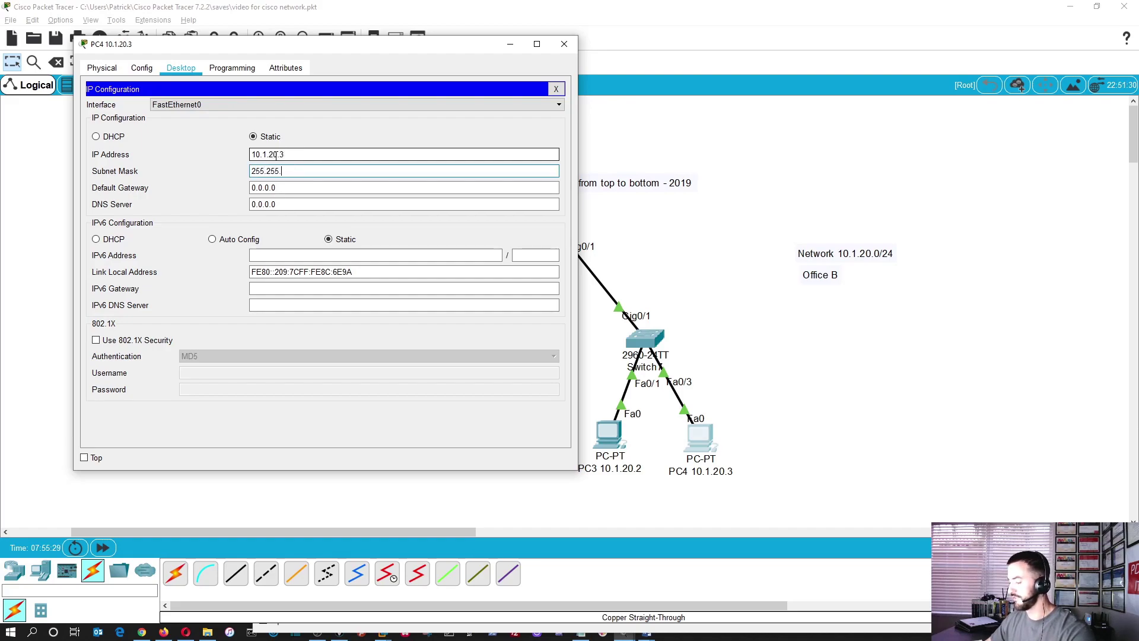
text(255.0)
key(Tab)
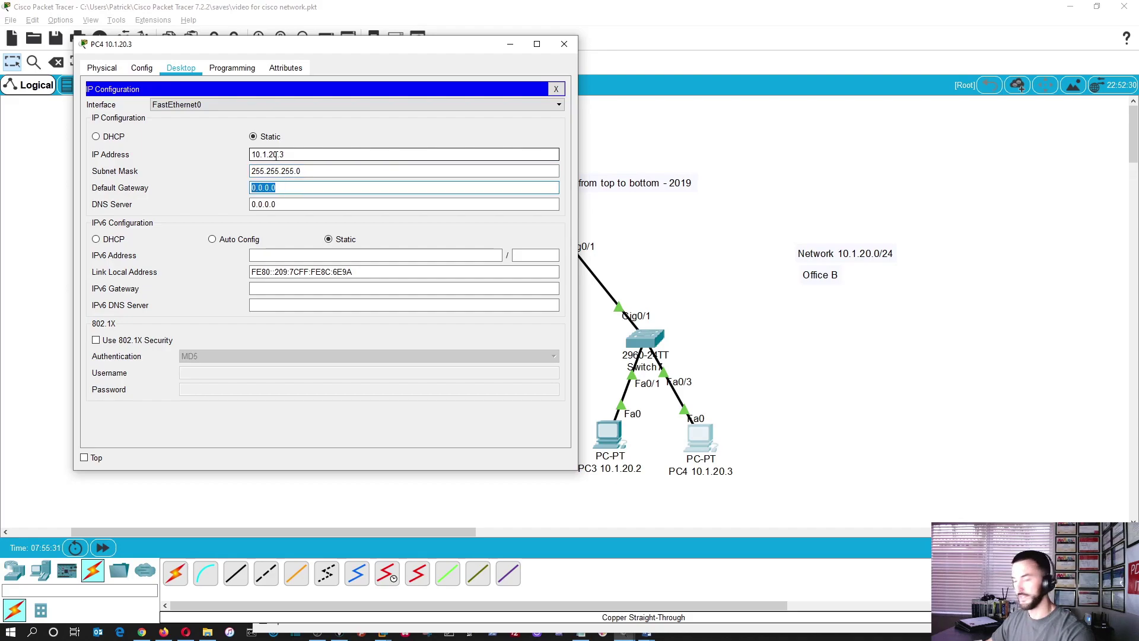
text(10.1.20.1)
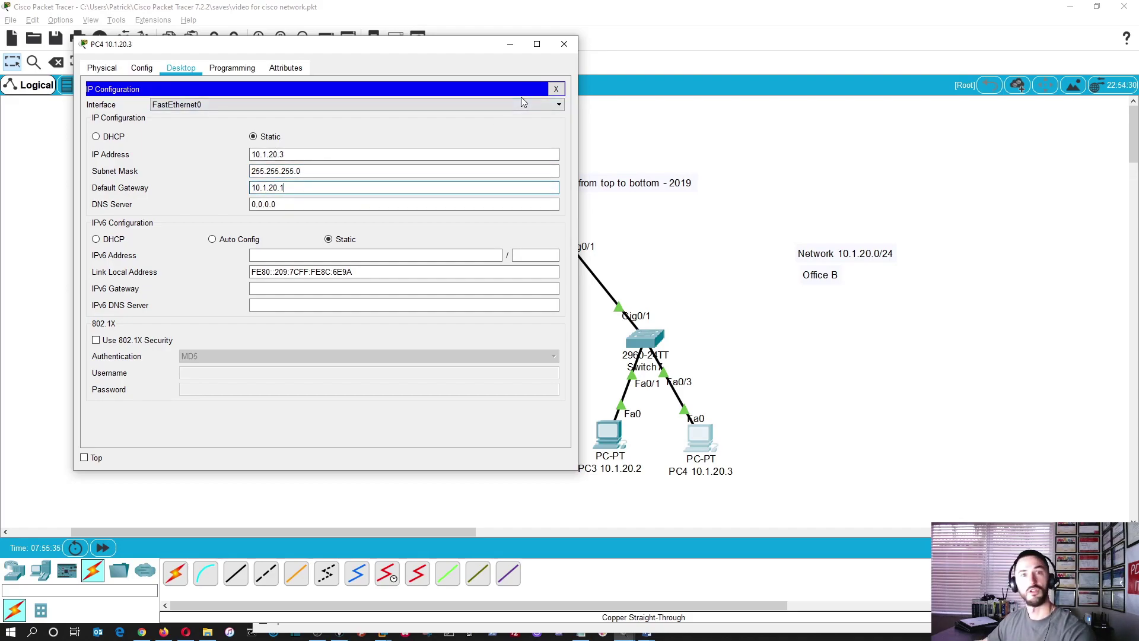
click(556, 89)
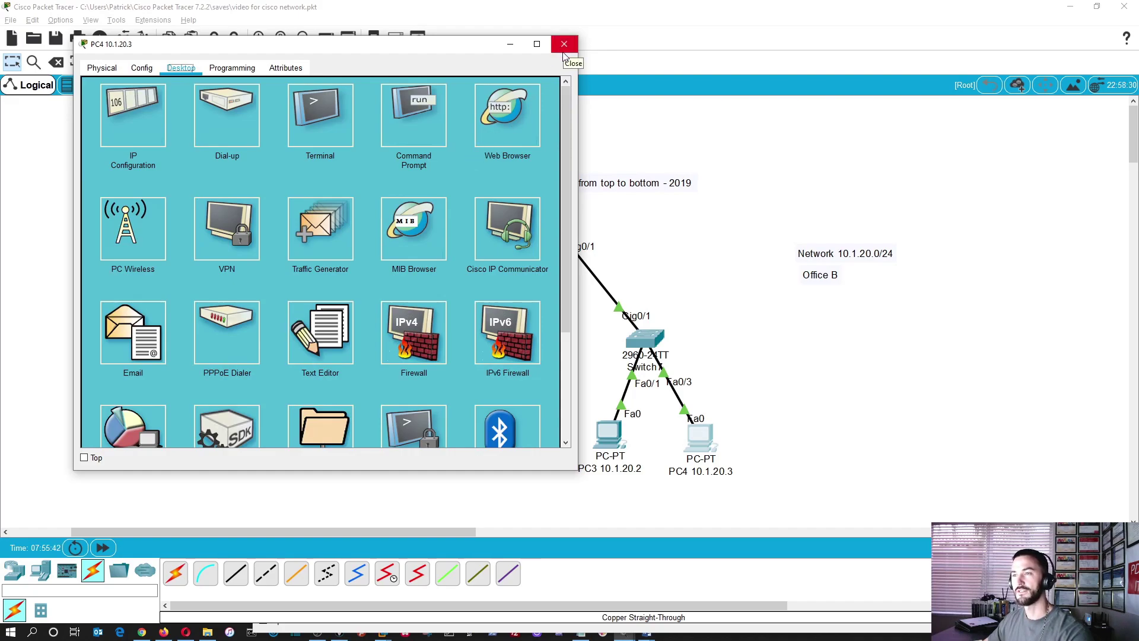
- On PC4, run ipconfig to check its addressing, then ping PC1 at 10.1.10.2
click(414, 104)
key(Up)
key(Return)
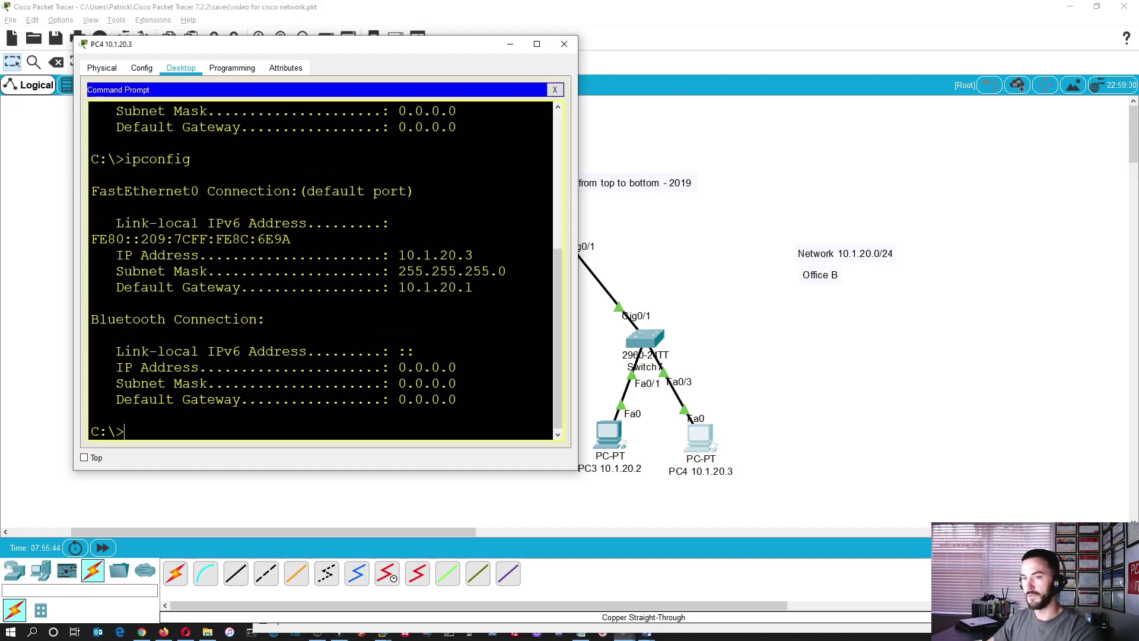
drag(391, 255, 488, 273)
drag(430, 53, 1002, 108)
click(852, 405)
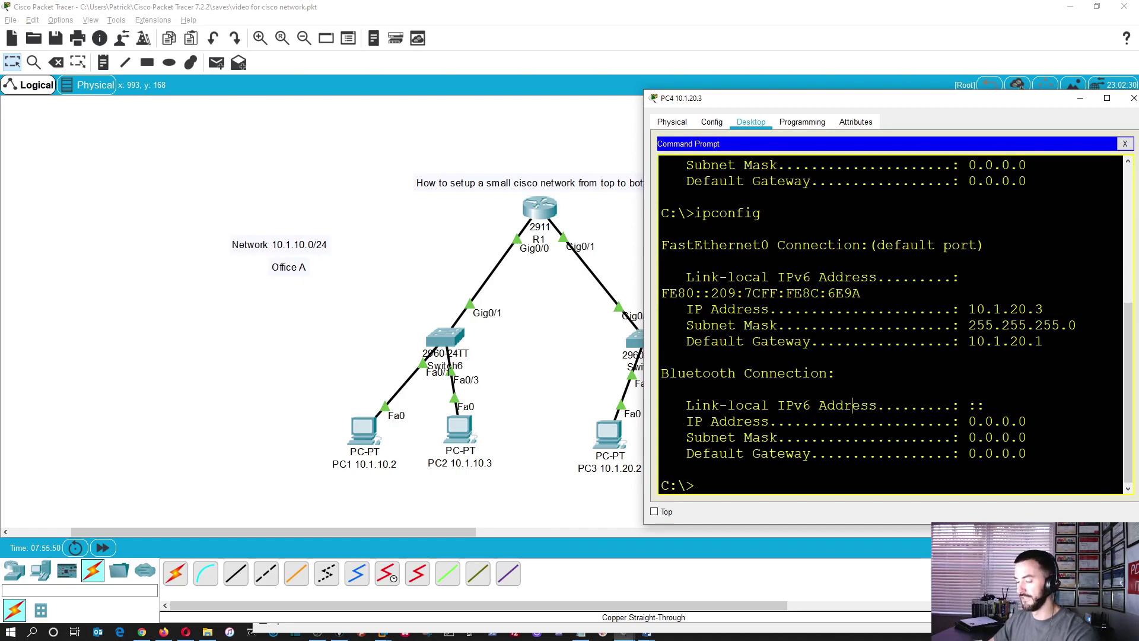
text(ping 10.1.10.)
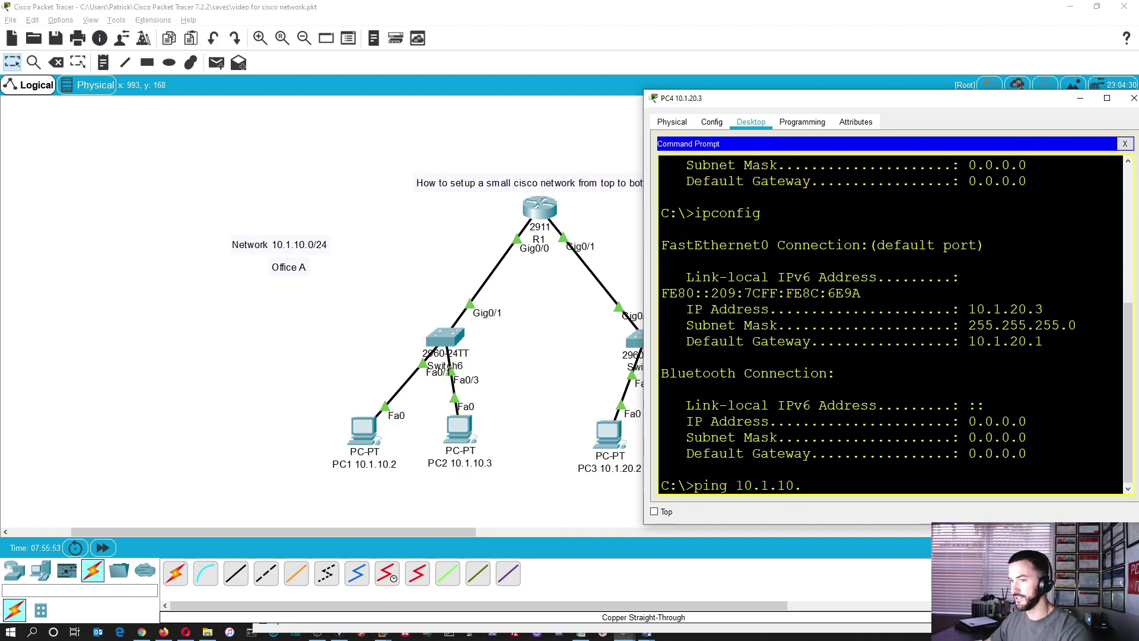
text(2)
key(Return)
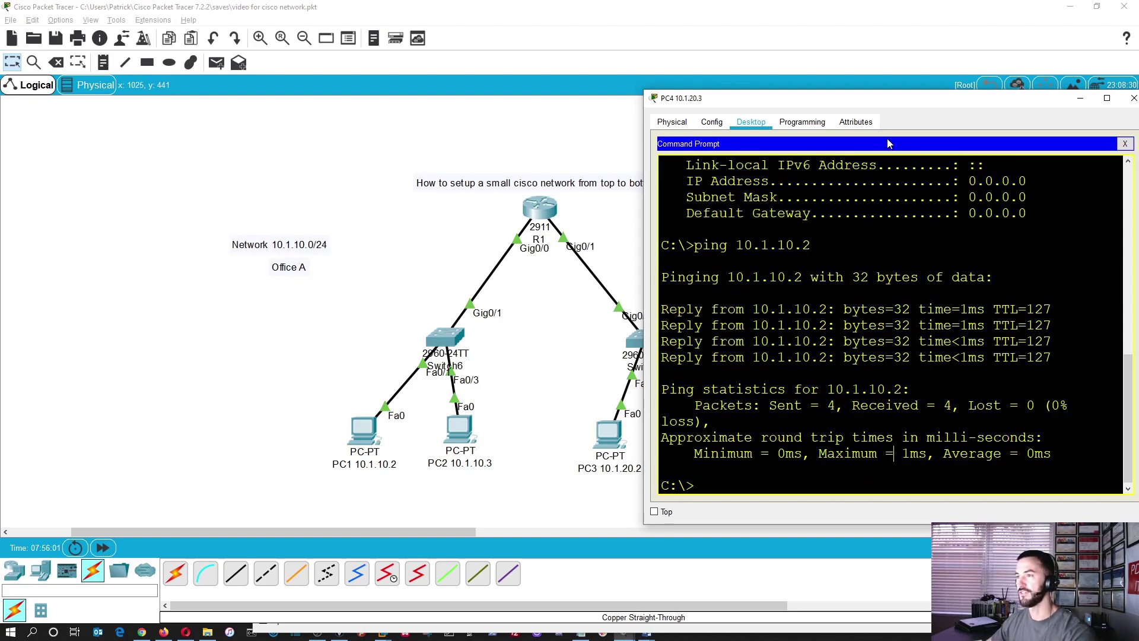
drag(882, 99, 787, 88)
click(1038, 87)
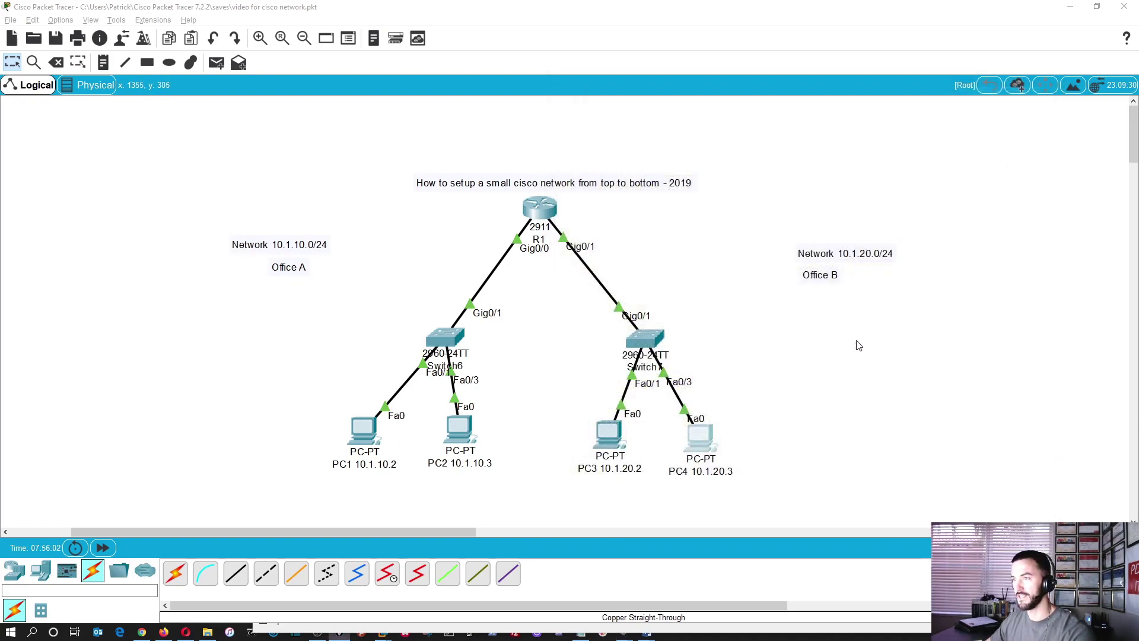
- From PC1's command prompt, ping PC4 at 10.1.20.3 successfully
click(359, 440)
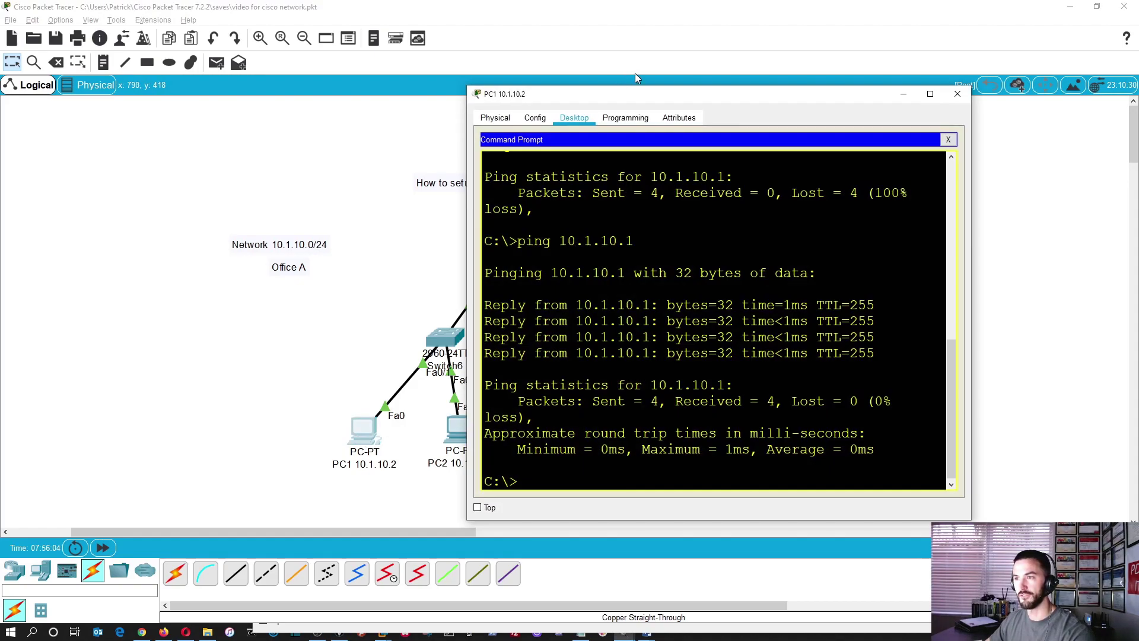
drag(632, 95, 226, 70)
key(Up)
key(BackSpace)
key(BackSpace)
key(BackSpace)
key(BackSpace)
text(20.3)
key(Return)
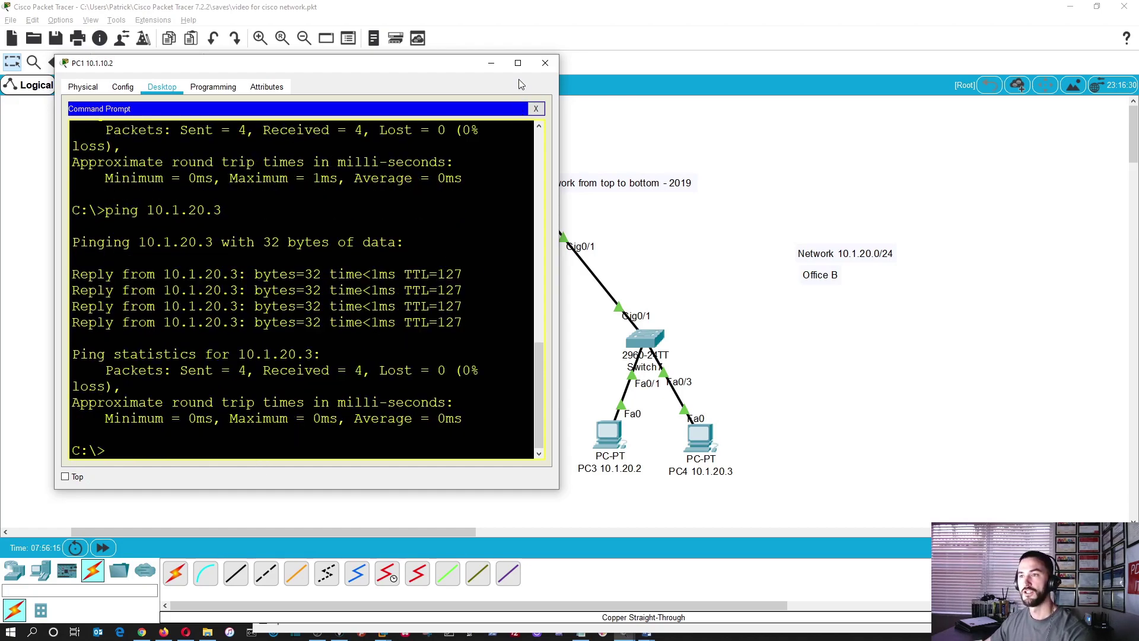
click(544, 63)
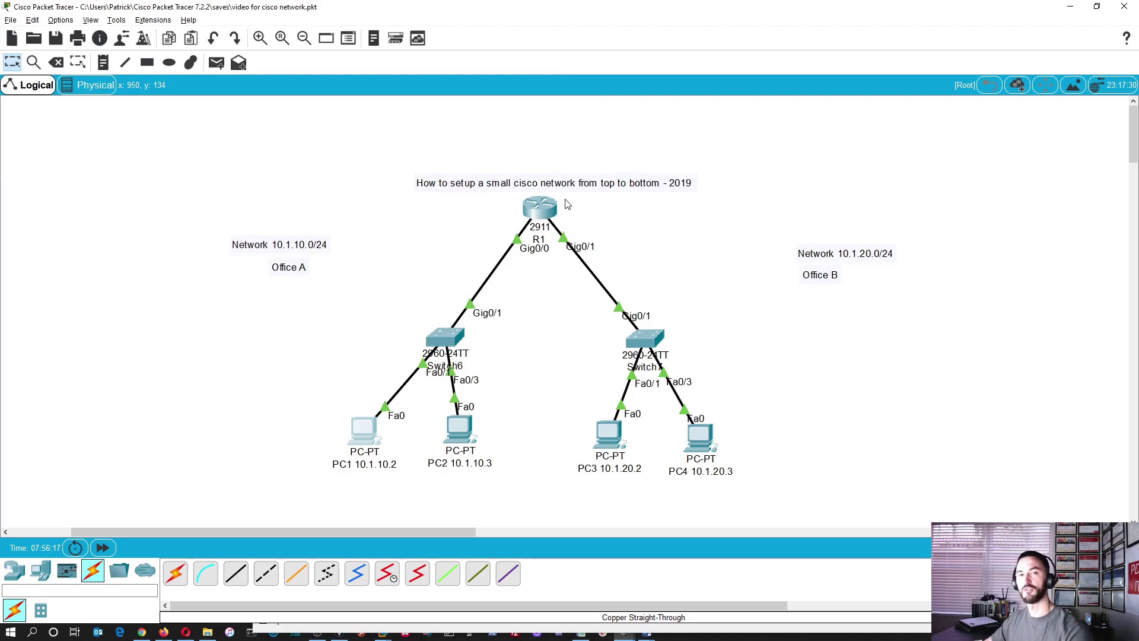
- In R1's CLI, list static routes with 'show ip route static'
click(542, 212)
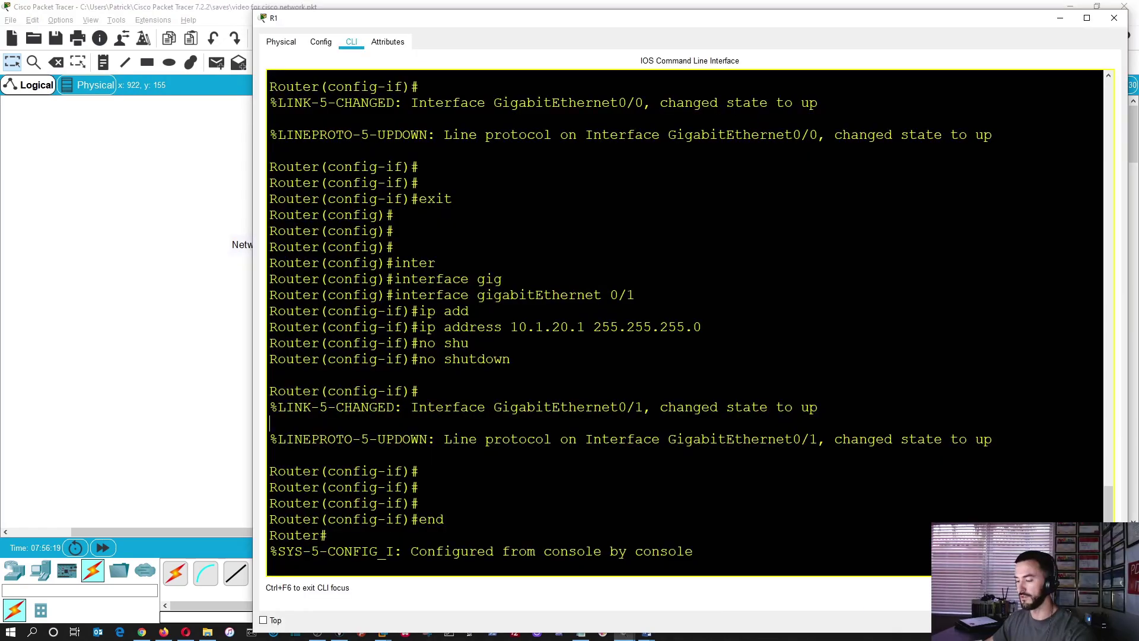
key(Return)
key(Return)
key(Return)
key(Return)
text(show )
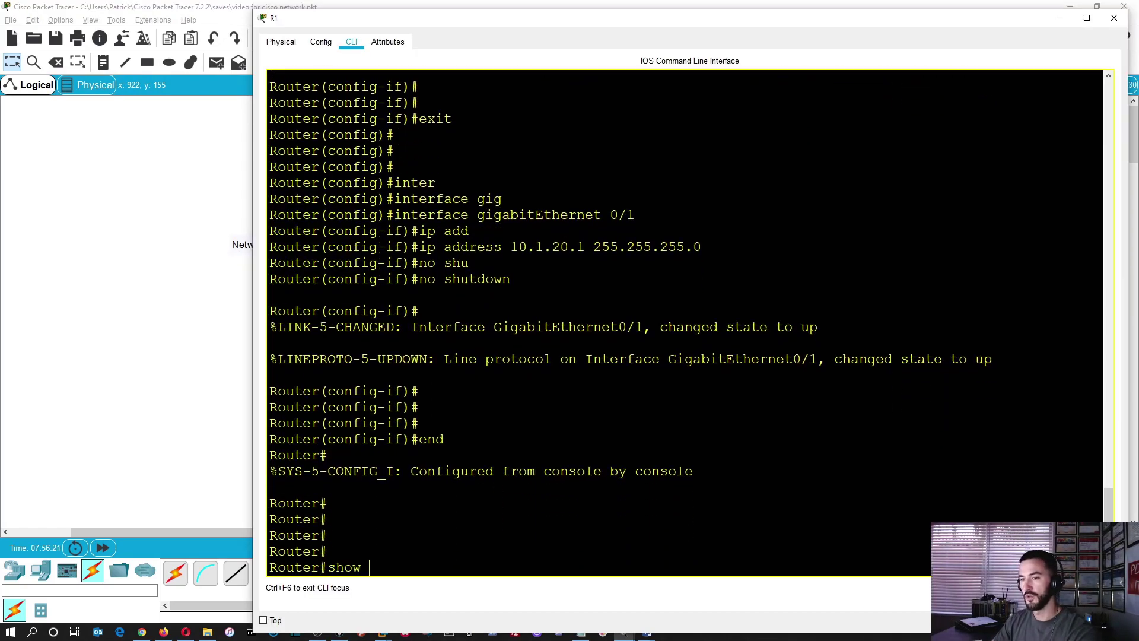
text(ip rou)
key(Tab)
text(st)
key(Tab)
key(Return)
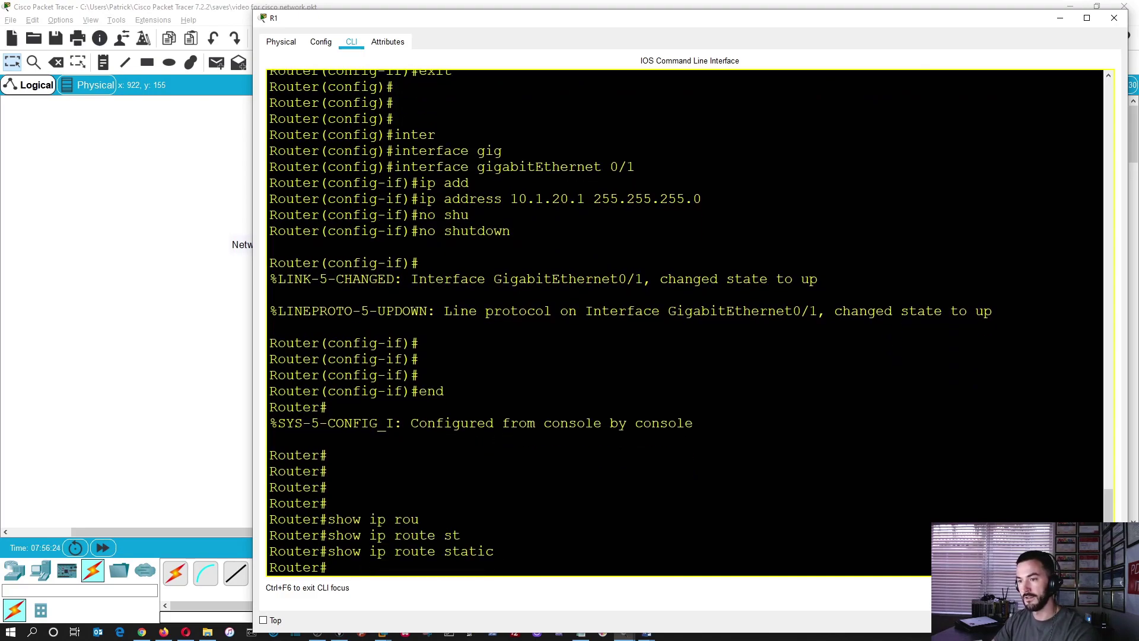
- Show R1's connected routes, confirming 10.1.10.0/24 and 10.1.20.0/24 are directly connected
key(Up)
key(Down)
text(config t)
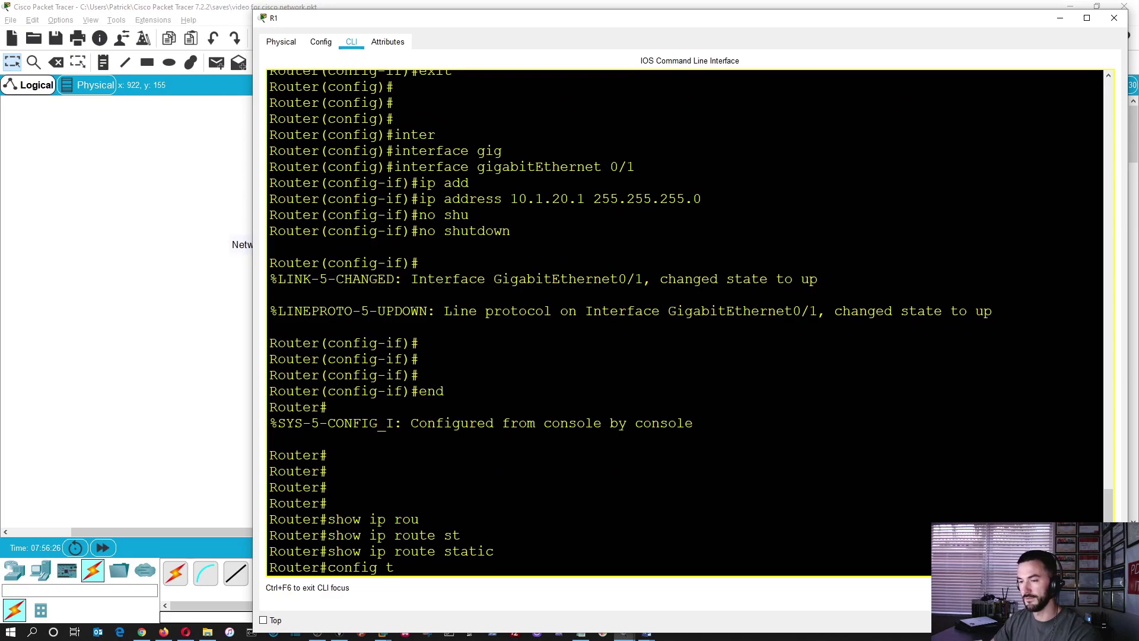
key(Up)
key(BackSpace)
key(BackSpace)
key(BackSpace)
key(BackSpace)
key(BackSpace)
key(BackSpace)
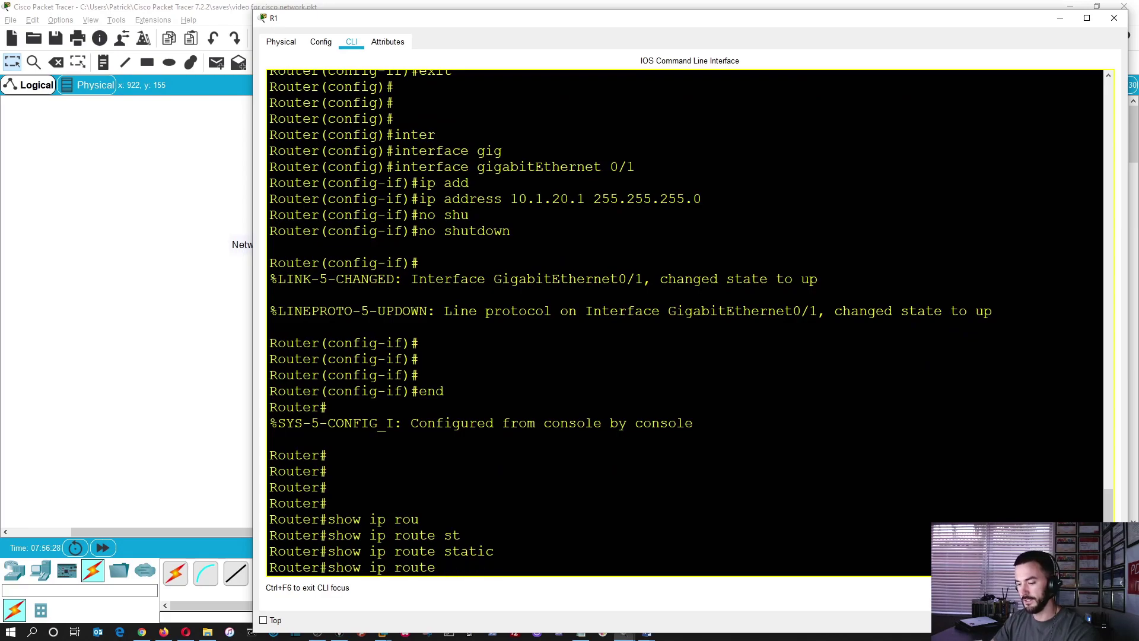
text(con)
key(Tab)
key(Return)
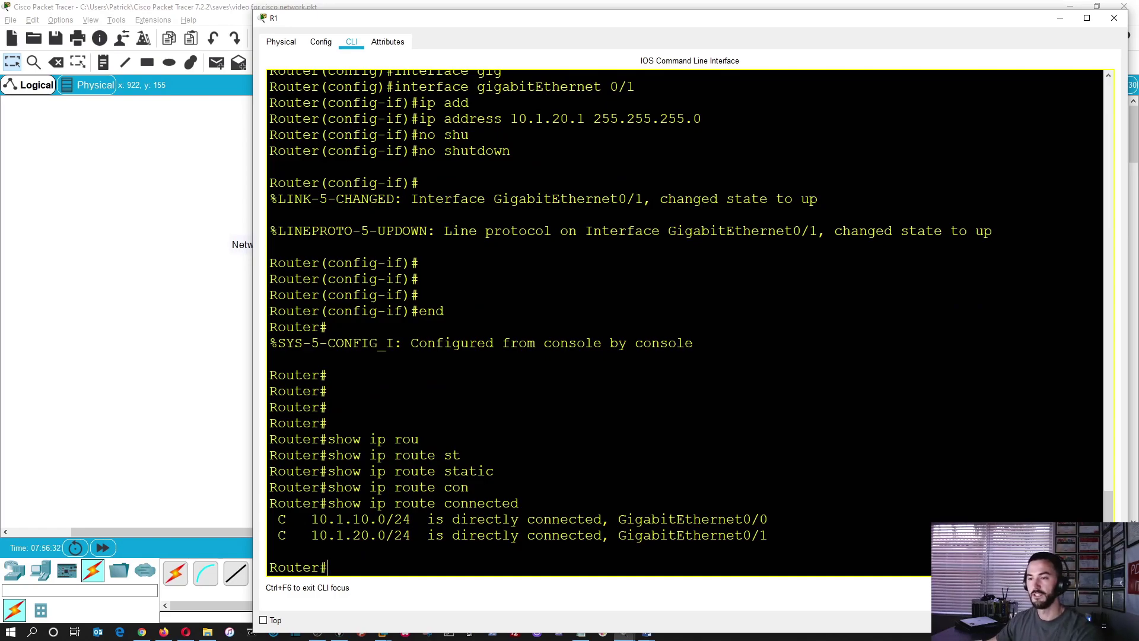
drag(770, 536, 378, 504)
click(469, 487)
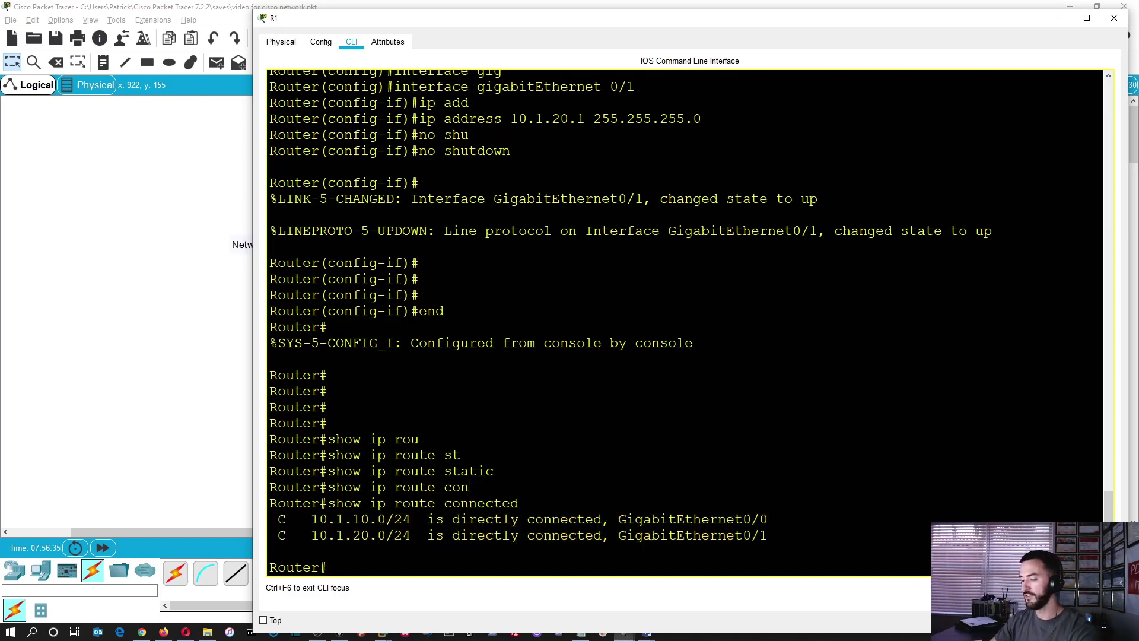
- Display R1's full routing table with 'show ip route'
text(show ip rou)
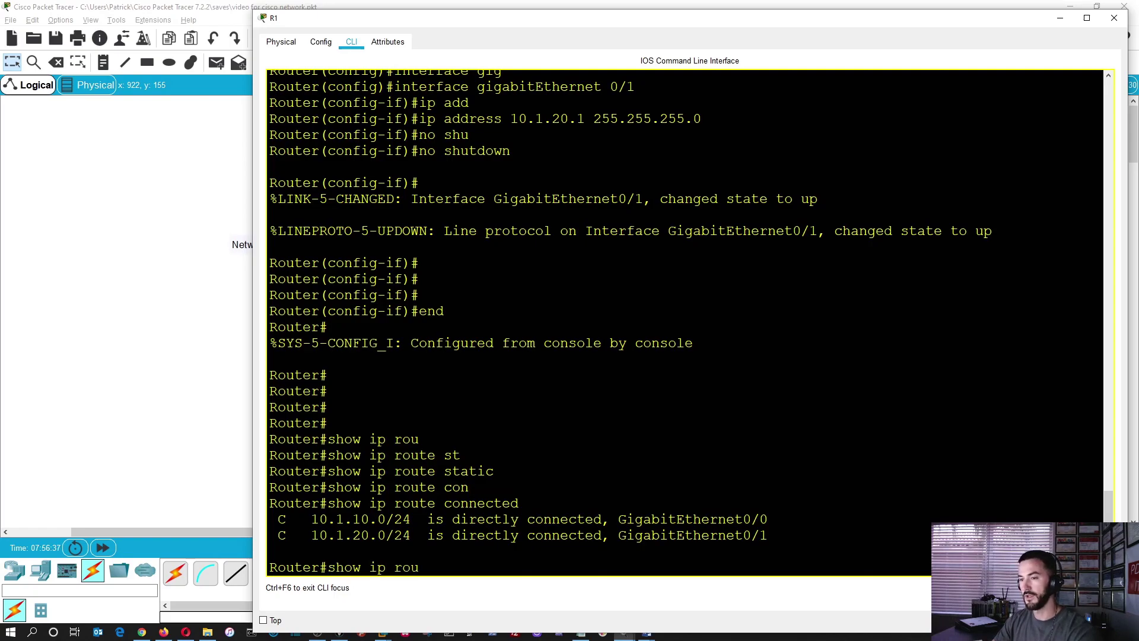
key(Tab)
key(Return)
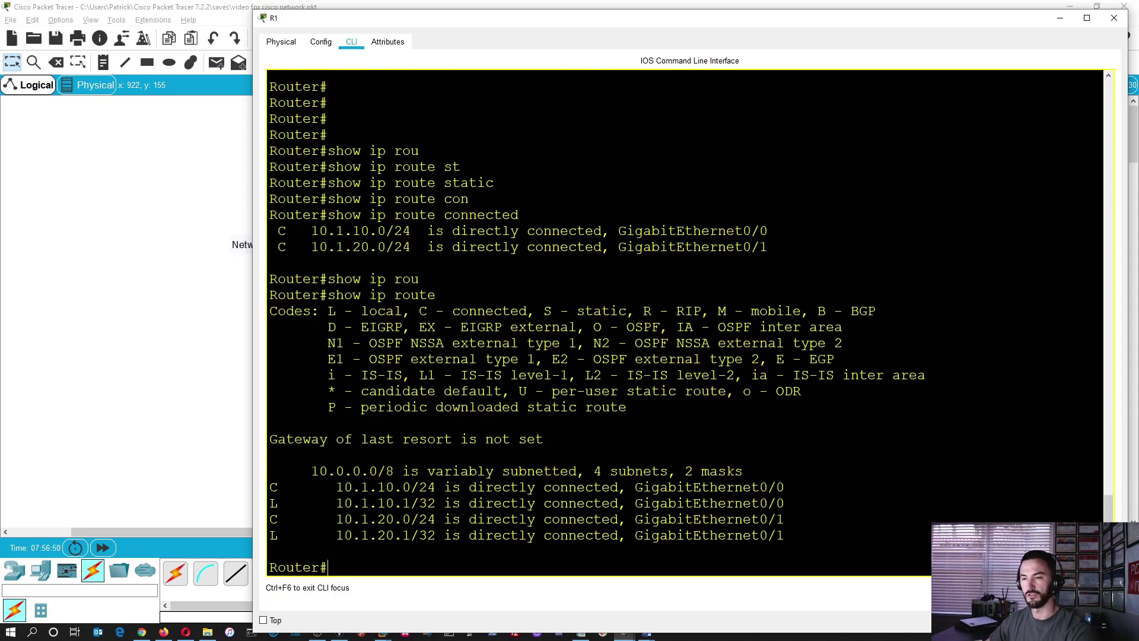
- Minimize R1's CLI window to reveal the two-office topology
click(1061, 18)
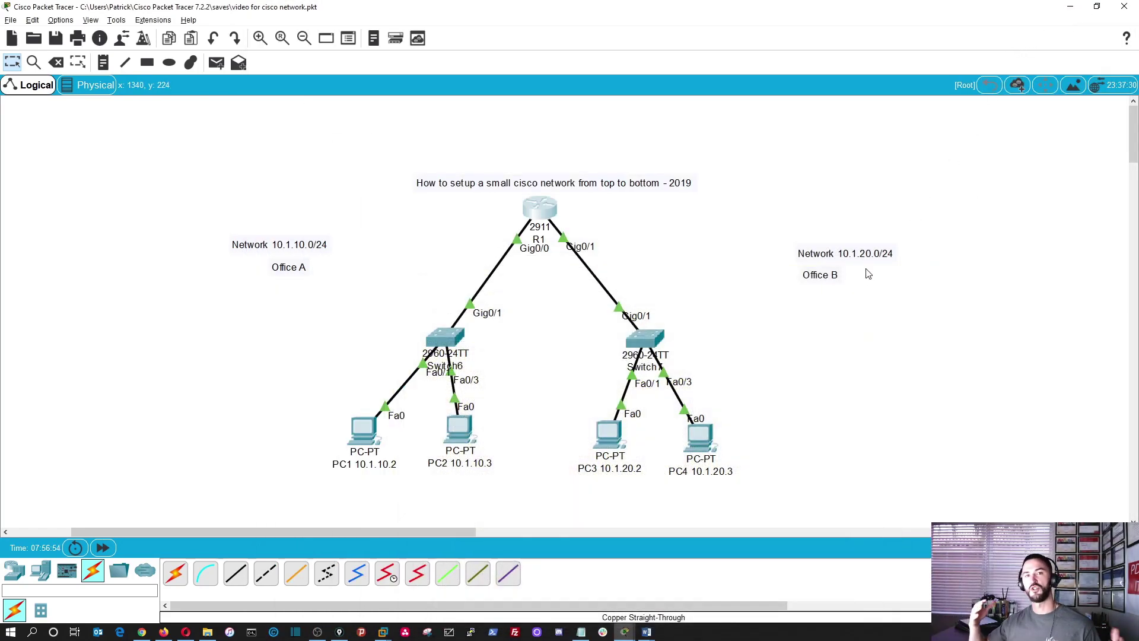